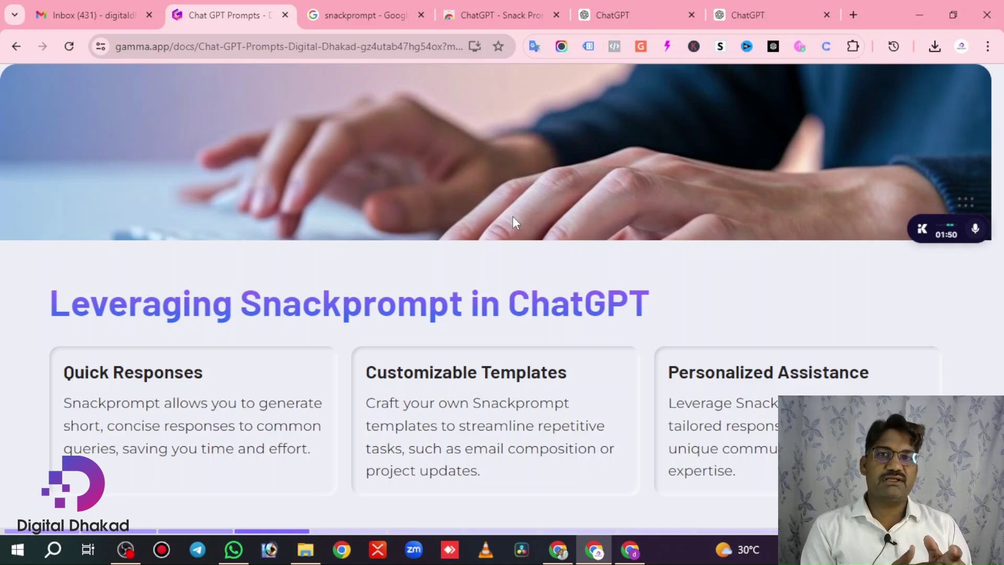
# Step: View the ChatGPT - Snack Prompt extension's store page and open the Snack Prompt website from the Google results for snackprompt
pyautogui.click(351, 11)
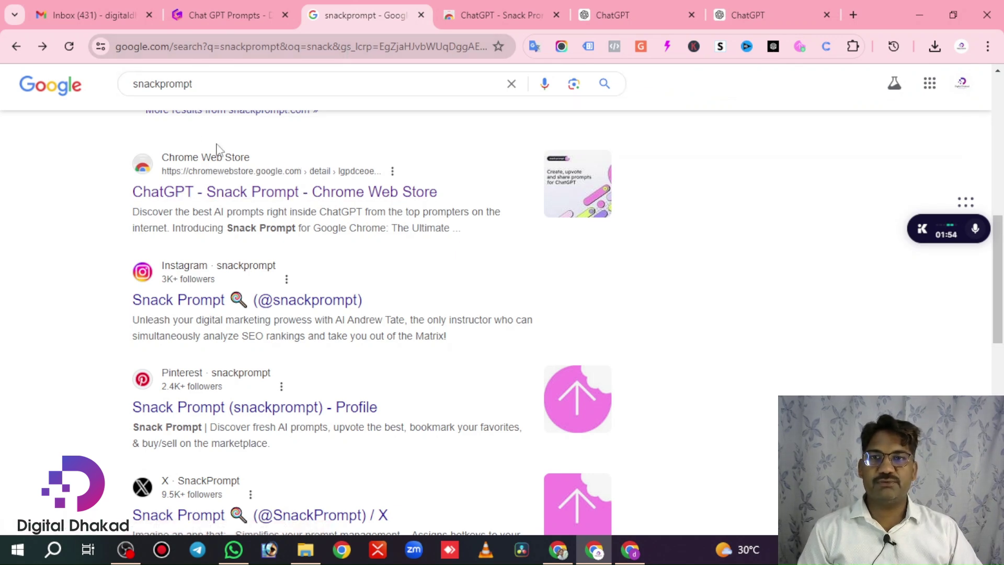
pyautogui.scroll(3, 229, 160)
pyautogui.scroll(9, 228, 160)
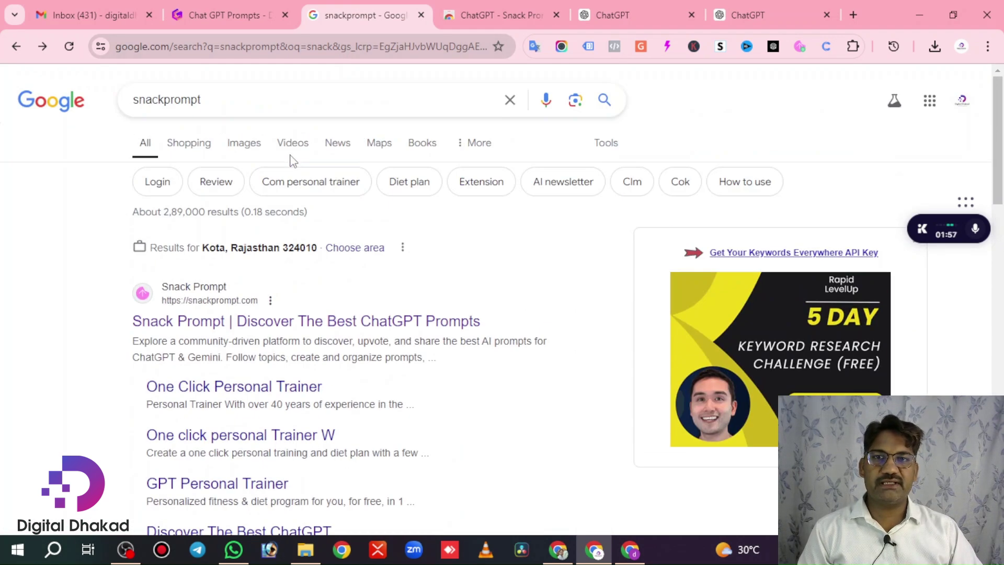
pyautogui.scroll(-3, 302, 274)
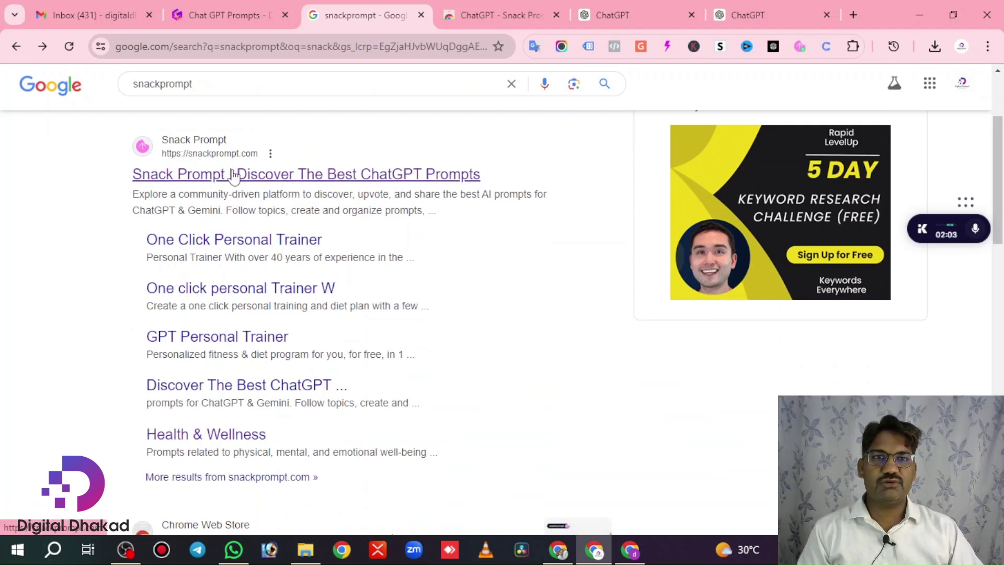
pyautogui.click(487, 17)
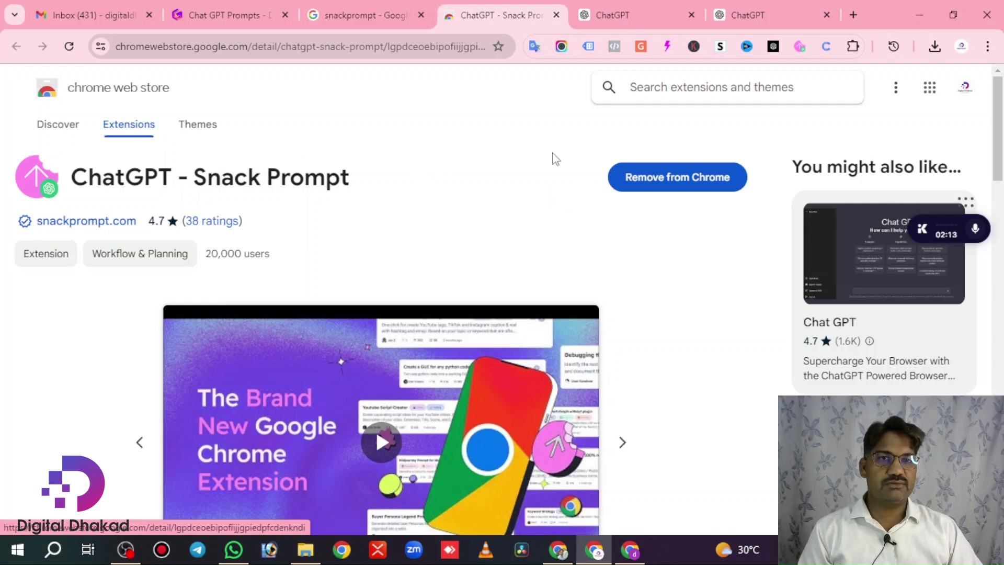
pyautogui.click(377, 15)
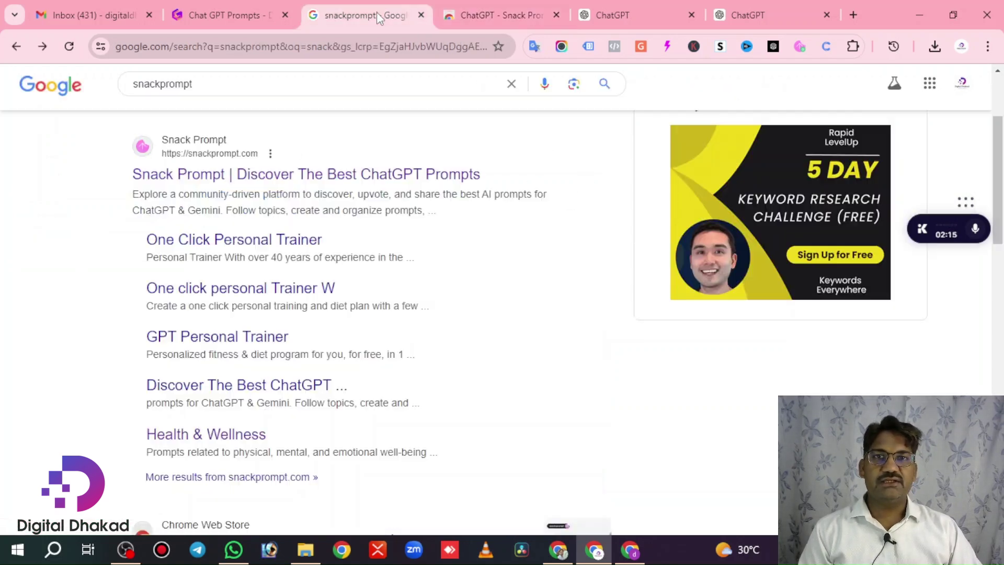
pyautogui.click(227, 177)
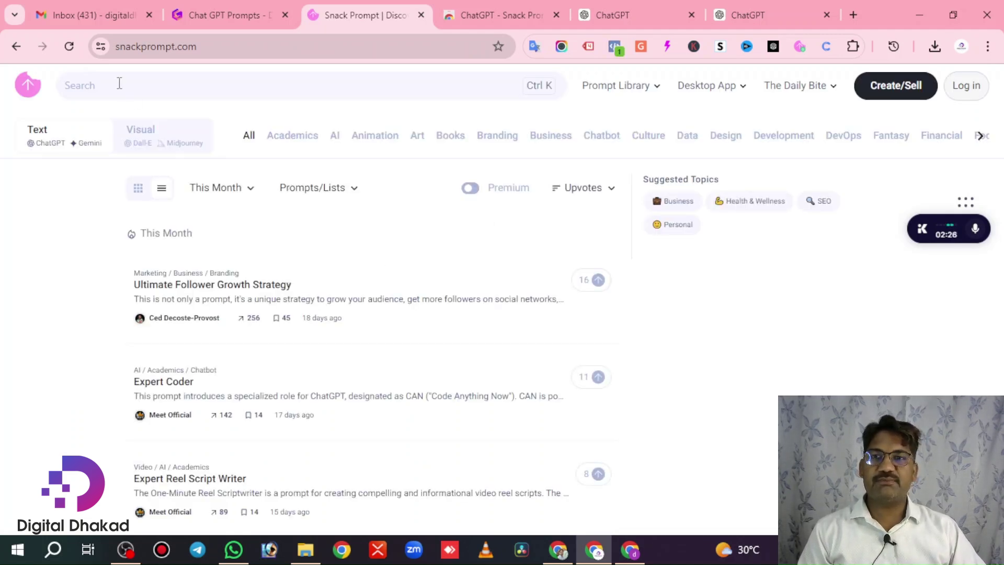
# Step: Look through this month's prompts and open the Health & Wellness topic from the site search's topics
pyautogui.click(118, 85)
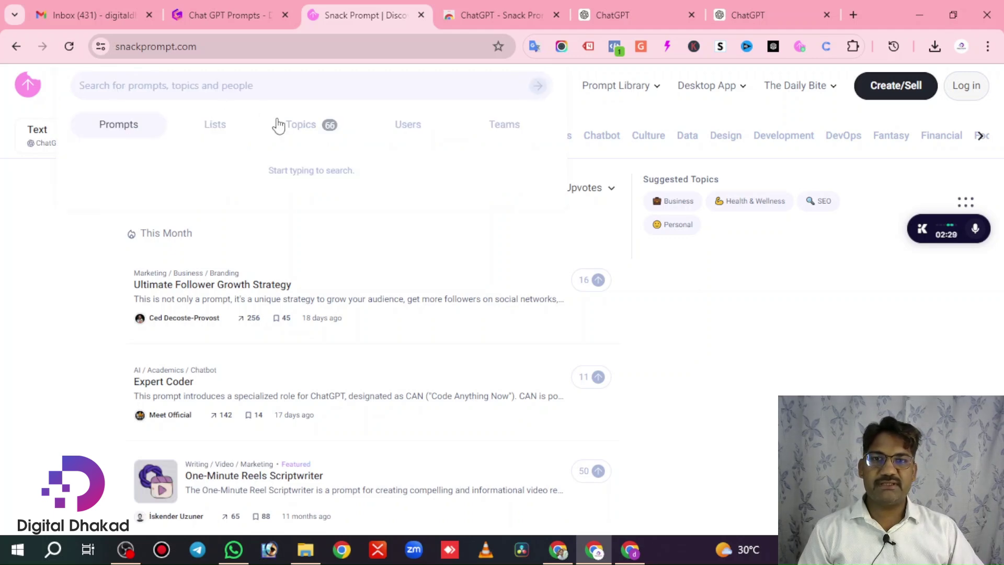
pyautogui.scroll(-15, 329, 366)
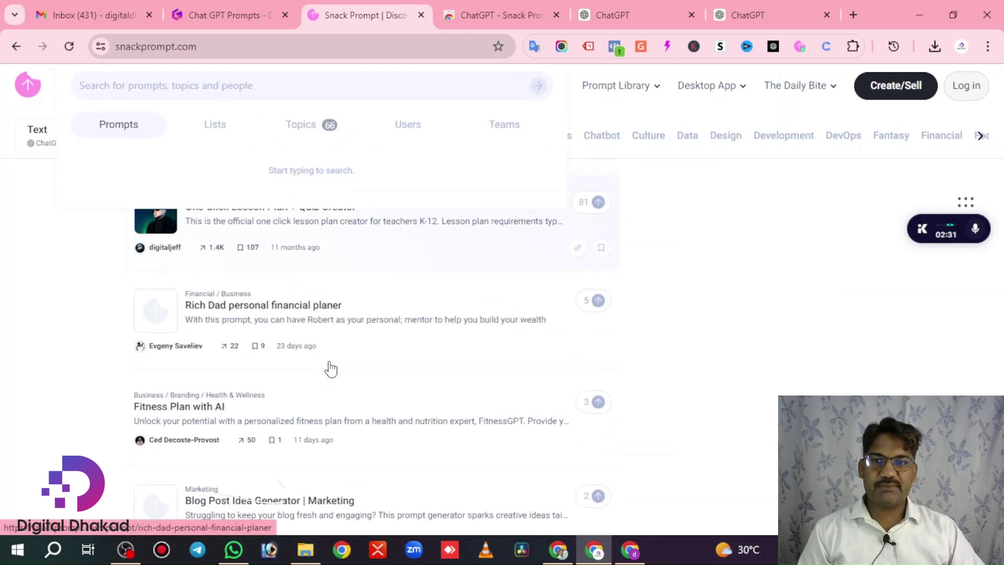
pyautogui.scroll(-8, 330, 368)
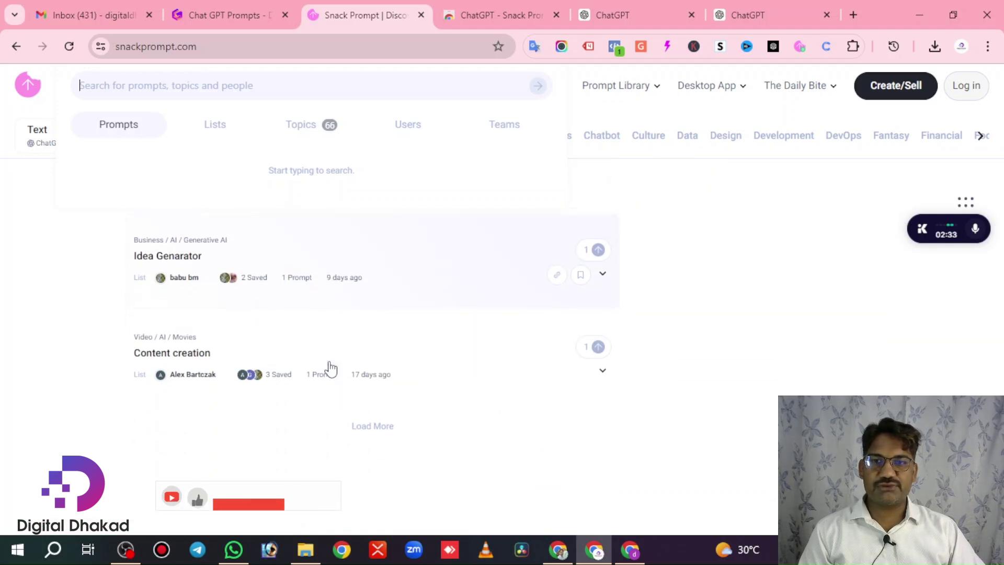
pyautogui.scroll(20, 329, 368)
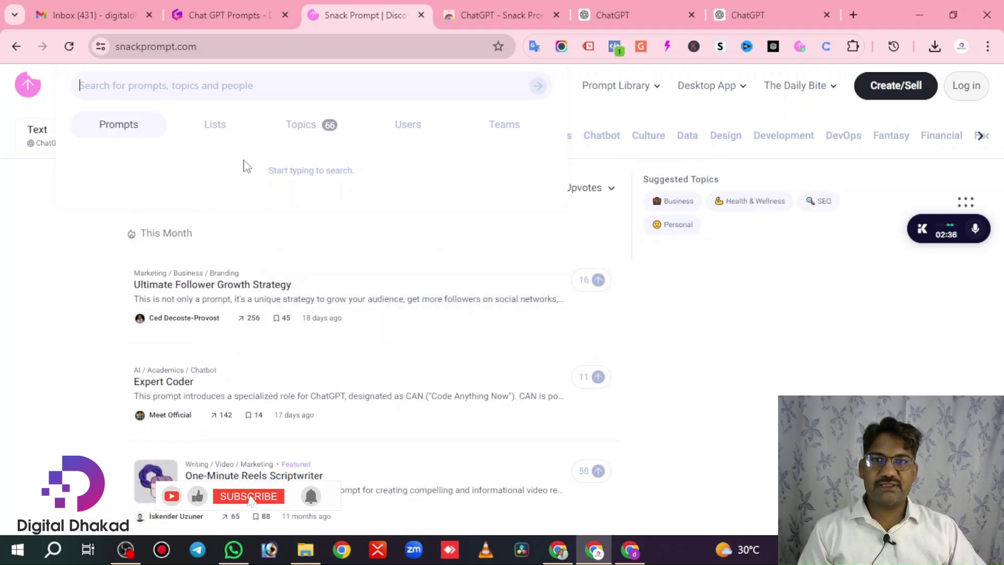
pyautogui.click(224, 124)
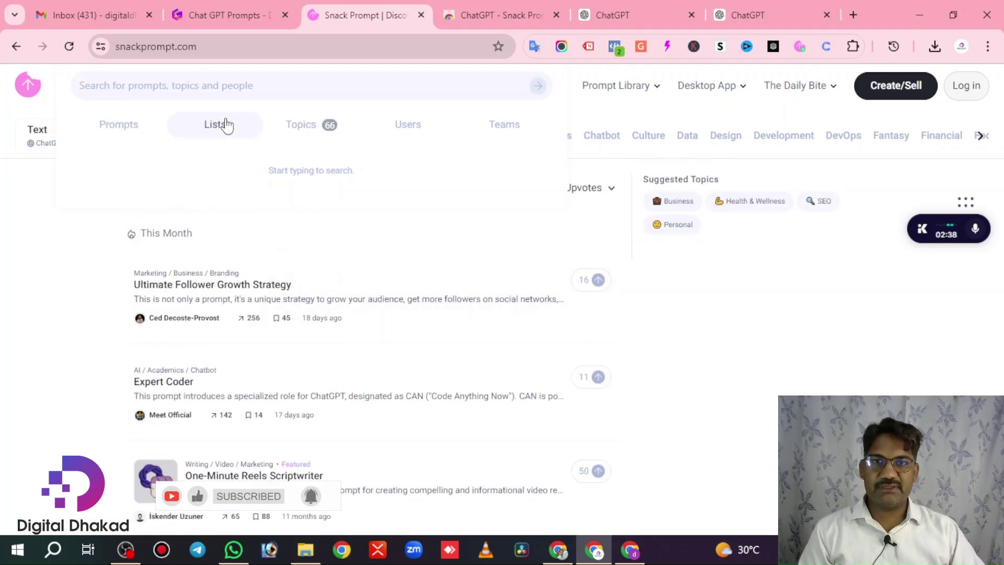
pyautogui.click(298, 128)
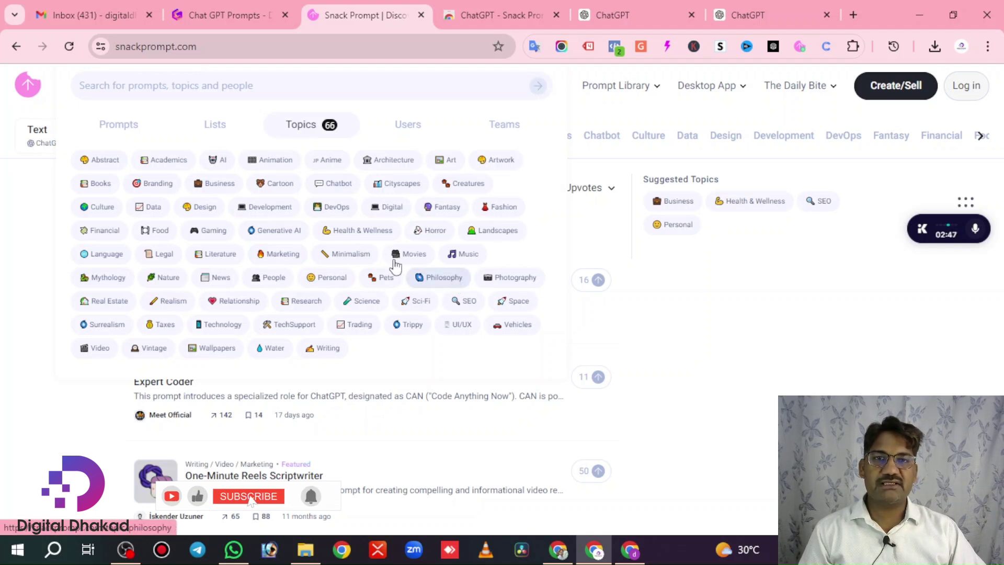
pyautogui.click(359, 232)
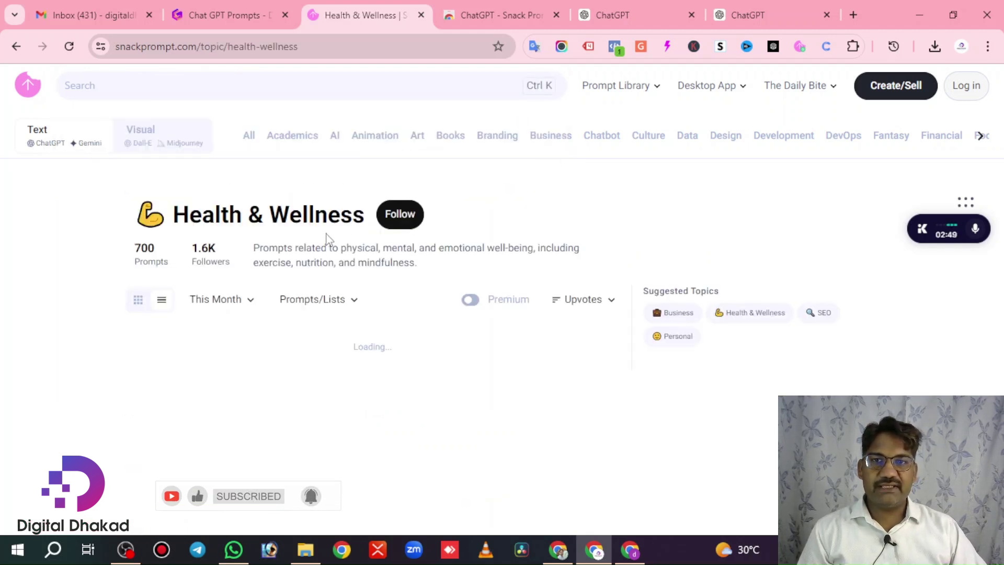
# Step: Look through the Health & Wellness prompts and open the Fitness Plan with AI prompt
pyautogui.scroll(-3, 497, 325)
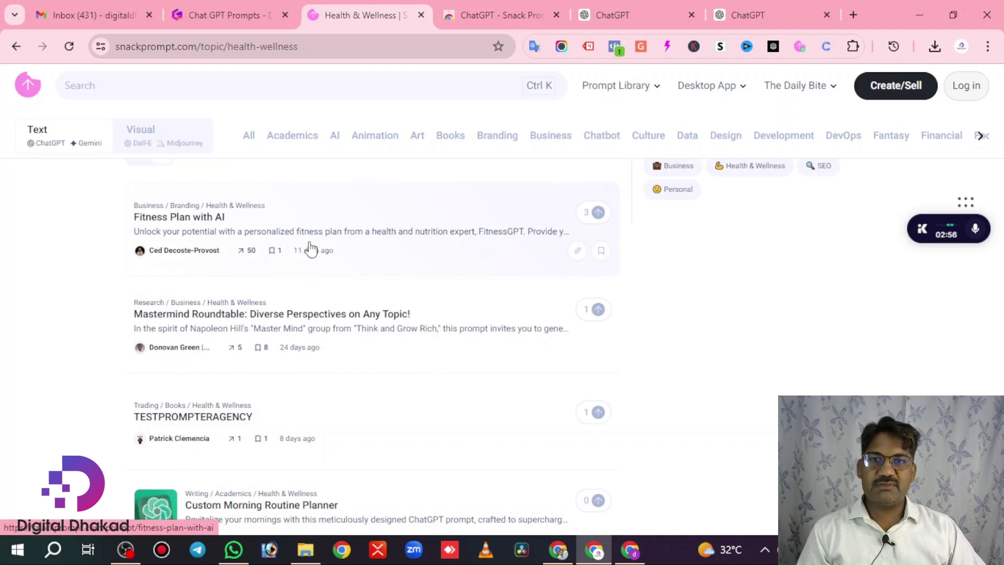
pyautogui.scroll(-2, 308, 248)
pyautogui.scroll(4, 307, 252)
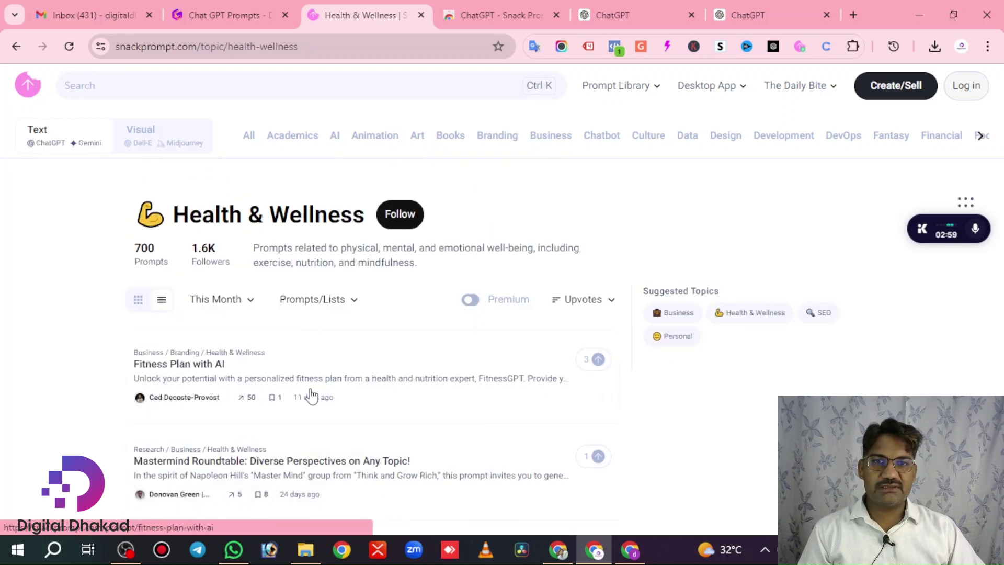
pyautogui.scroll(-3, 267, 303)
pyautogui.click(253, 230)
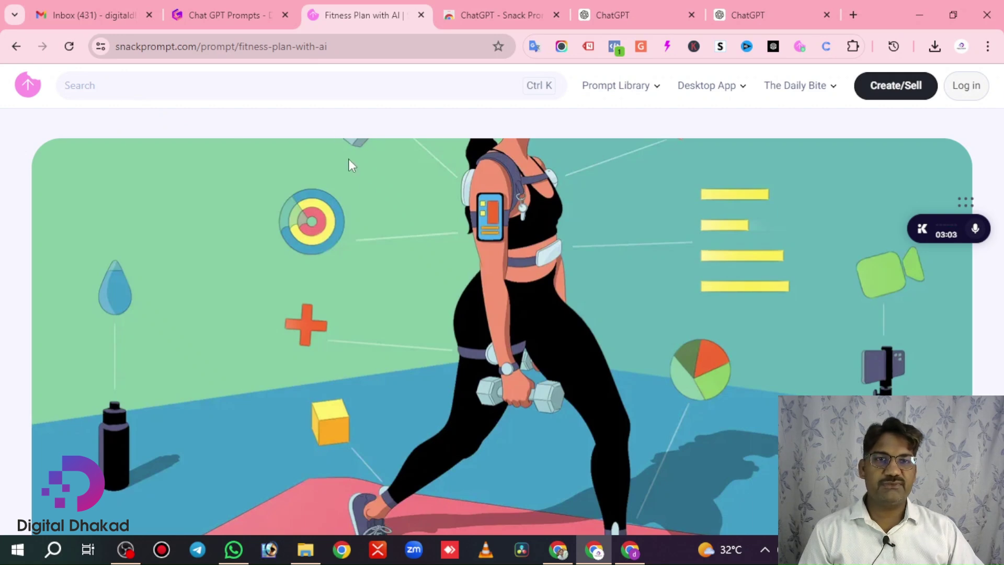
# Step: Read the description of the Fitness Plan with AI prompt, from the FitnessGPT introduction to the intended audience
pyautogui.scroll(-6, 630, 234)
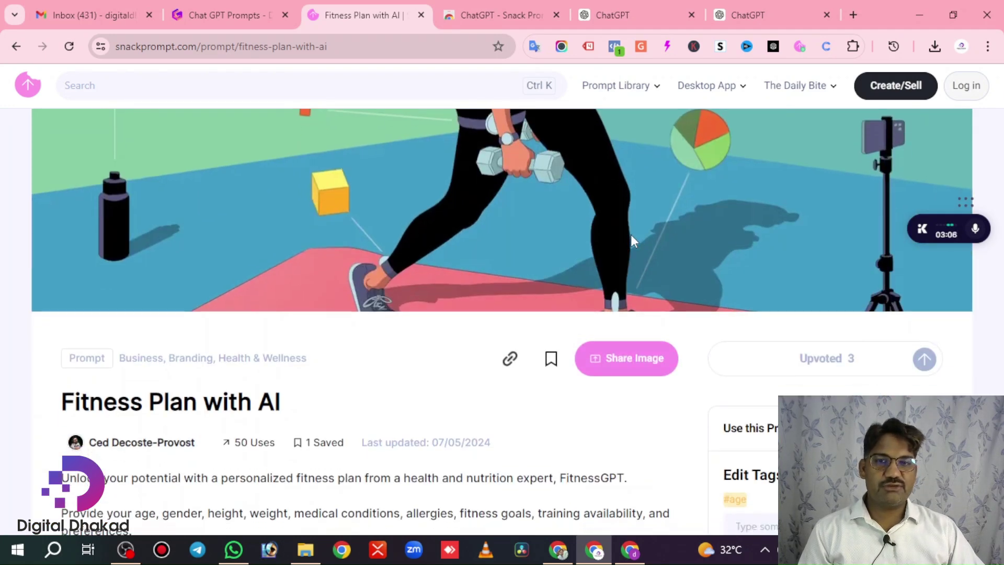
pyautogui.scroll(-3, 298, 277)
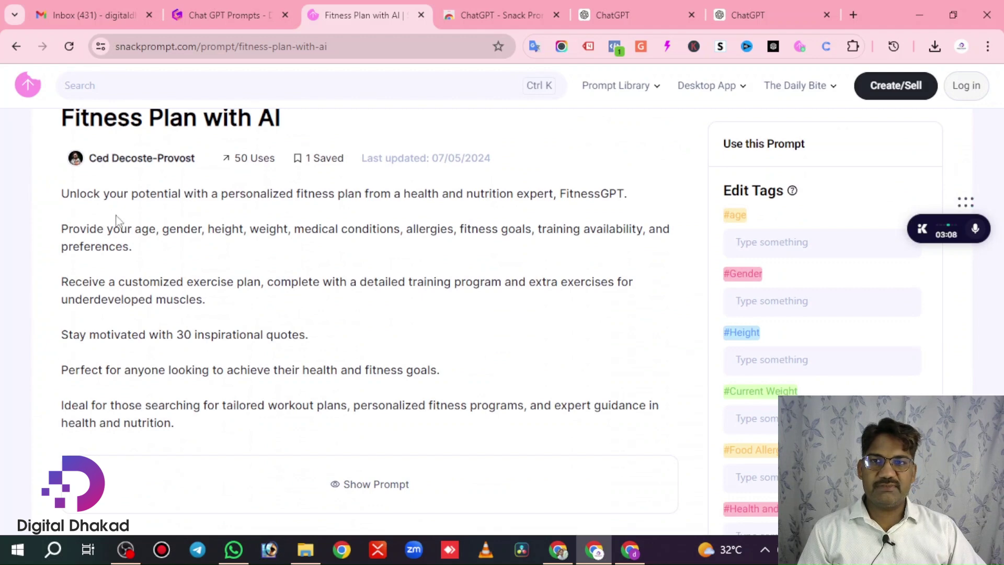
pyautogui.moveTo(64, 188); pyautogui.dragTo(264, 436)
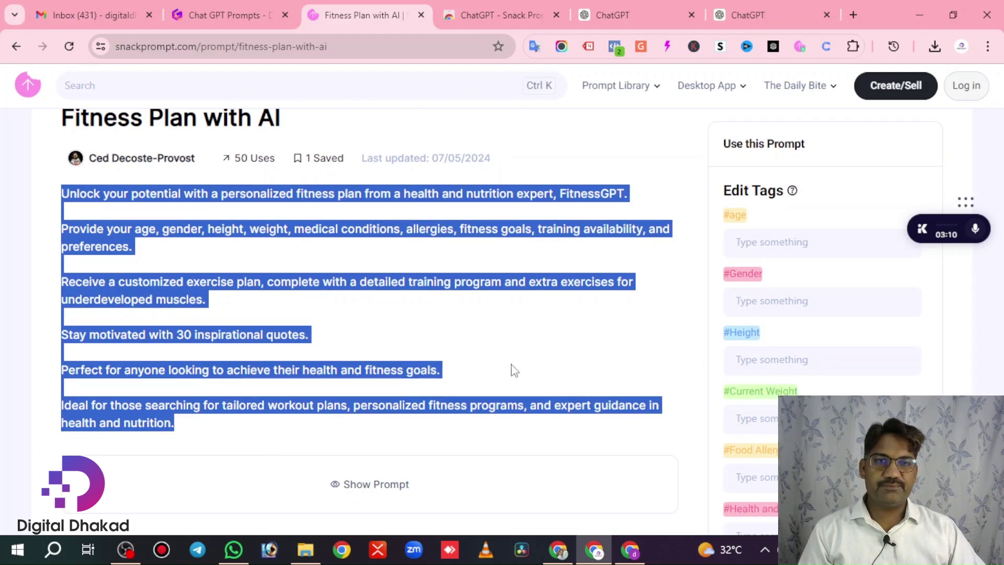
pyautogui.click(451, 337)
pyautogui.moveTo(66, 191); pyautogui.dragTo(173, 422)
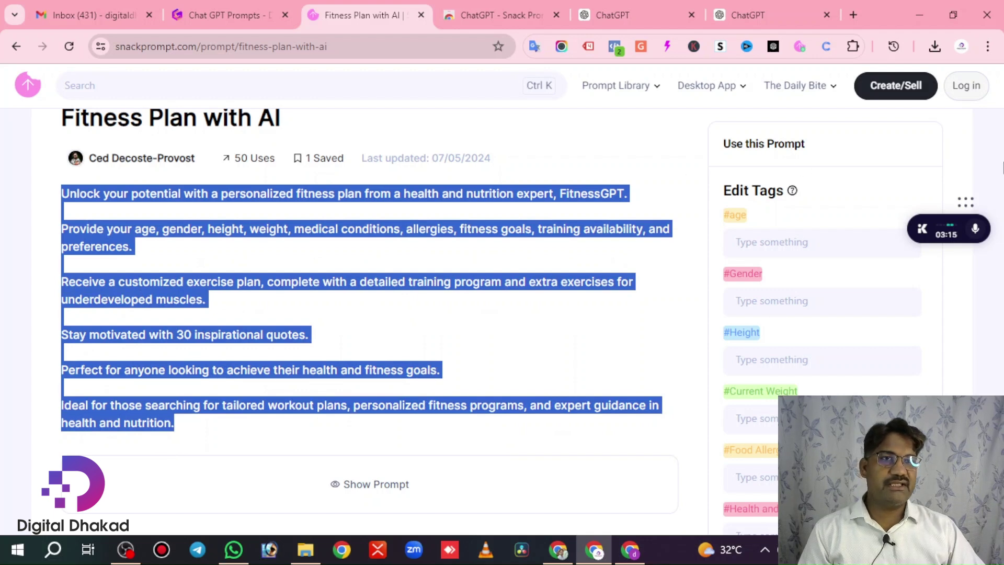
pyautogui.click(607, 148)
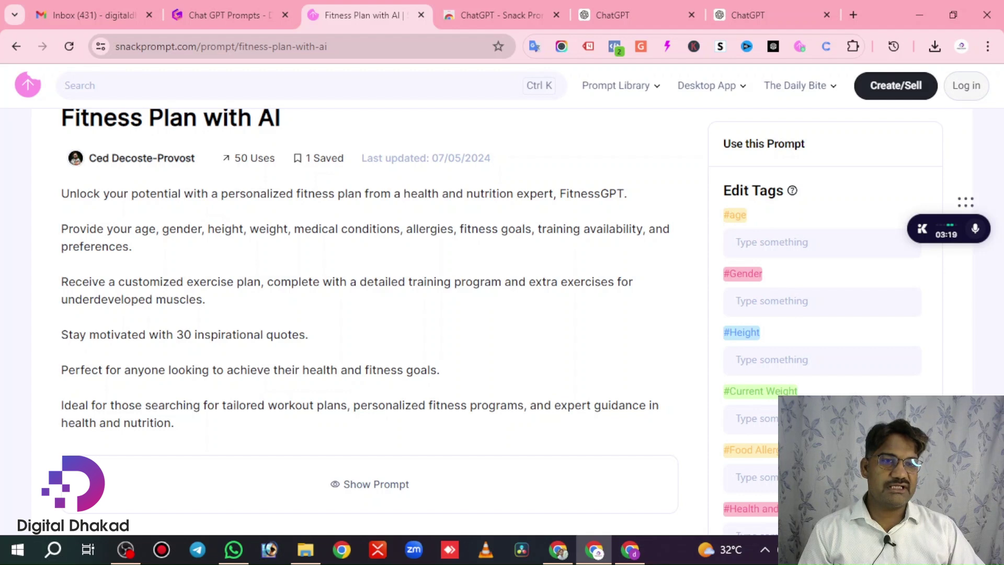
# Step: Fill in the prompt's age tag with 36 and its gender tag with male
pyautogui.click(764, 238)
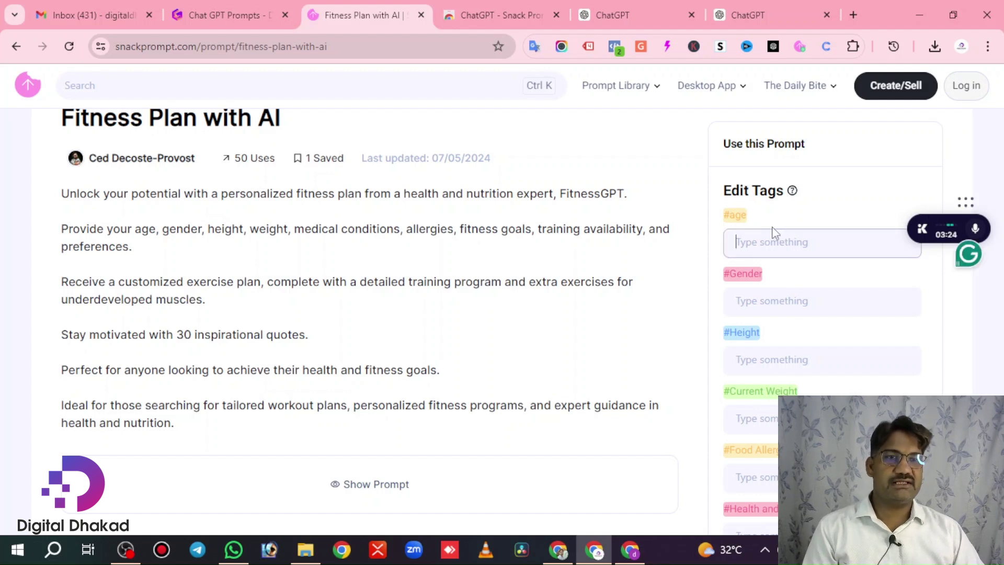
pyautogui.write('36')
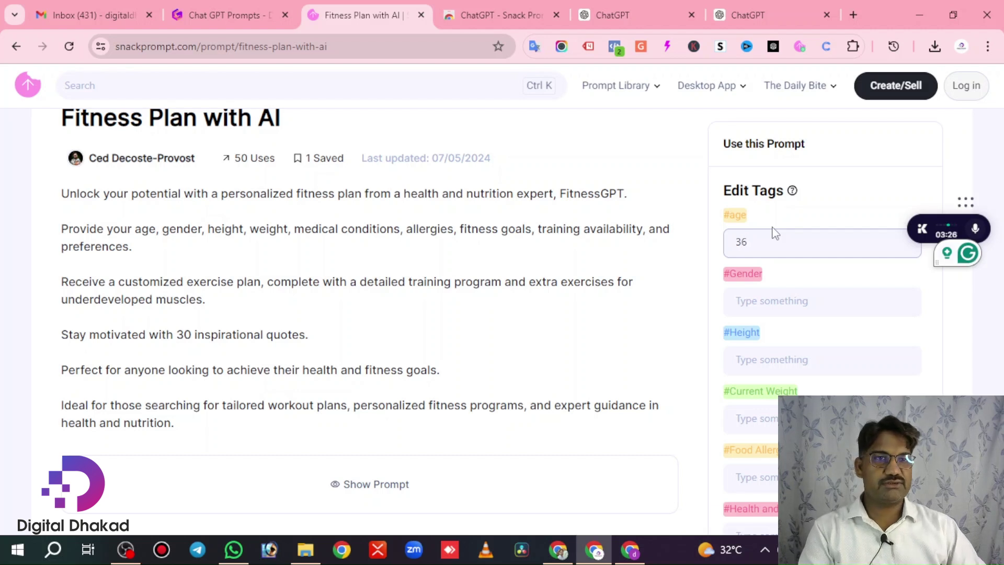
pyautogui.click(763, 299)
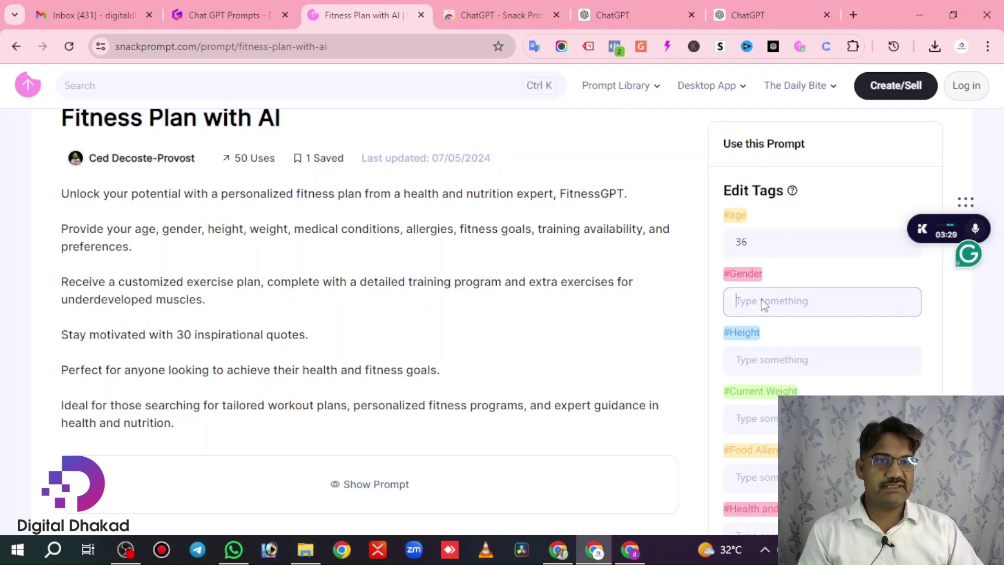
pyautogui.write('male')
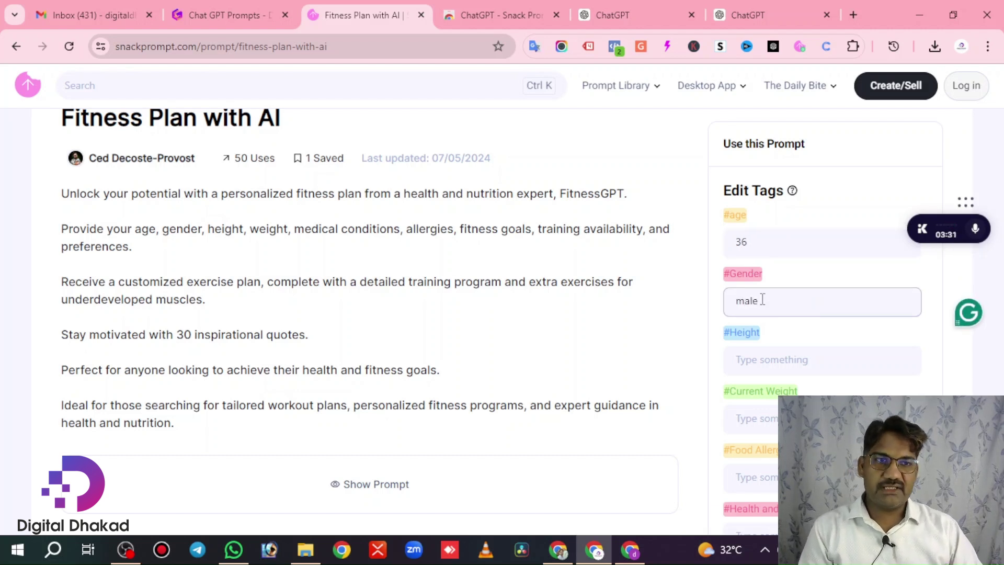
# Step: Set the prompt's height tag to 175 and its current weight tag to 87
pyautogui.click(781, 364)
pyautogui.write('175')
pyautogui.click(776, 421)
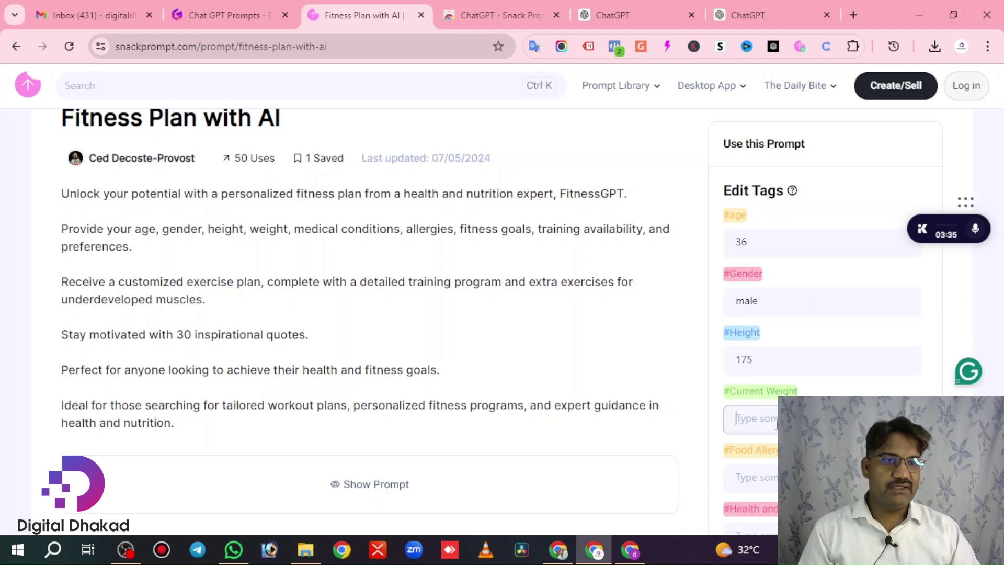
pyautogui.write('8')
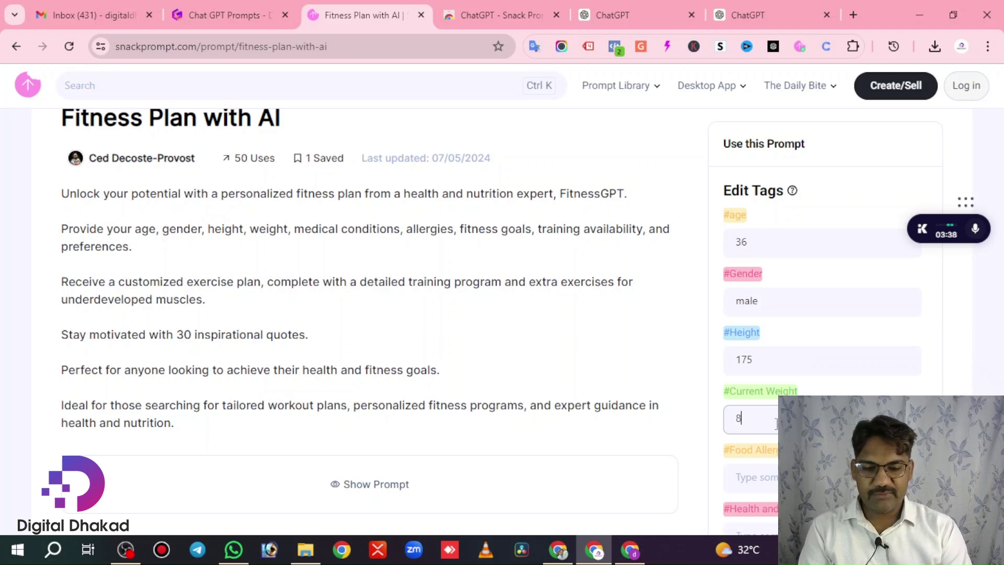
pyautogui.write('7')
# Step: Enter "no allergies" for the prompt's food allergies tag
pyautogui.scroll(-1, 778, 418)
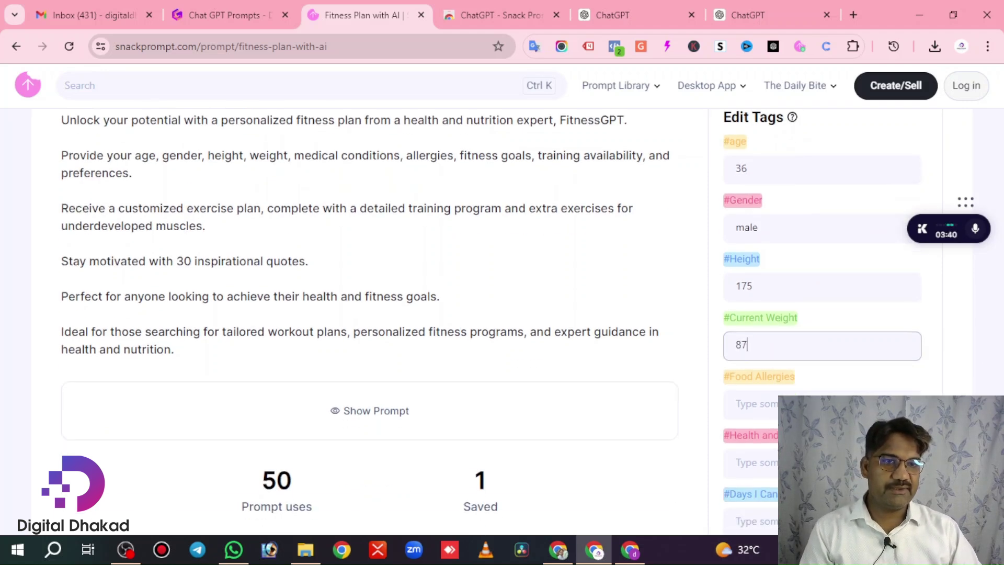
pyautogui.click(777, 410)
pyautogui.scroll(-1, 833, 386)
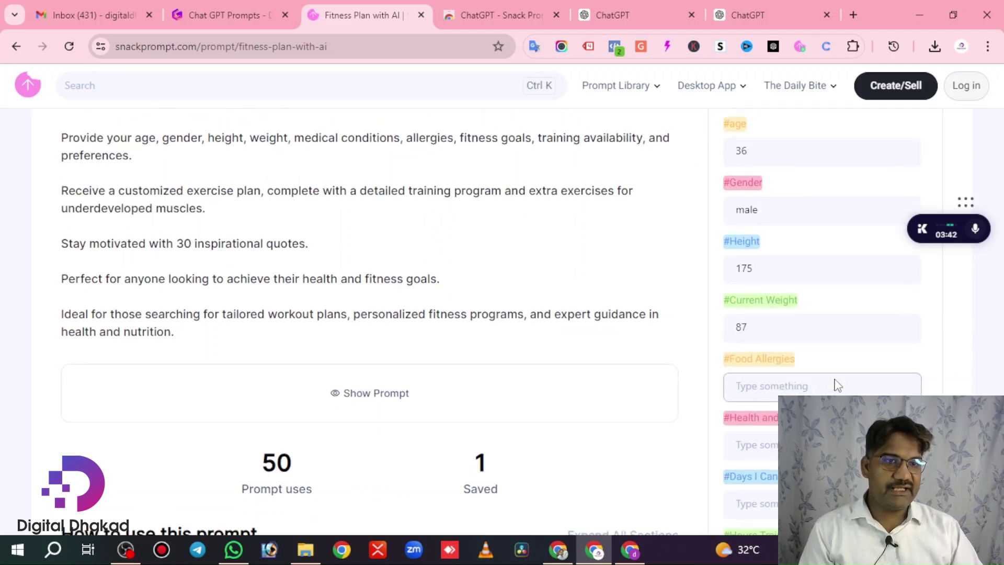
pyautogui.write('n')
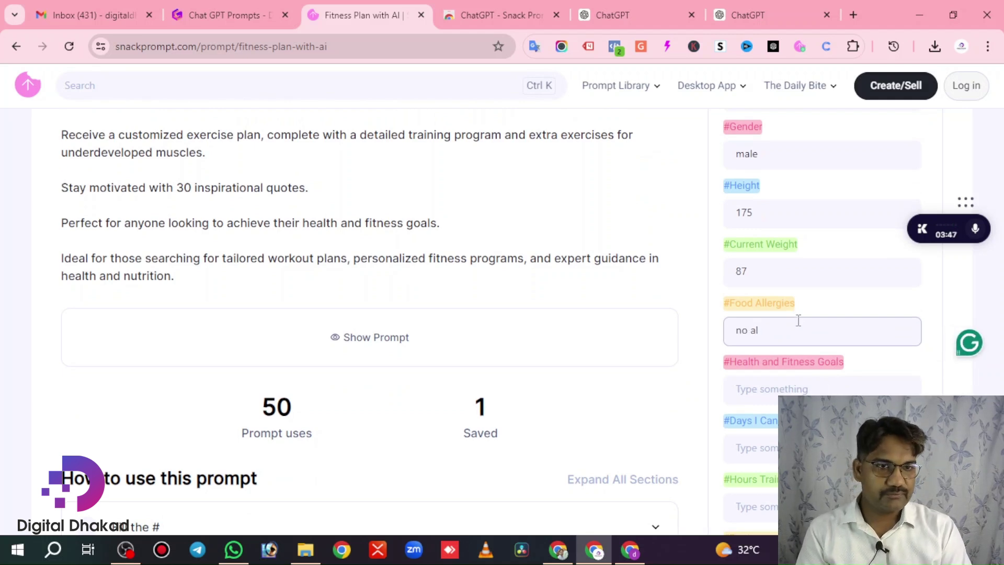
pyautogui.write('o al')
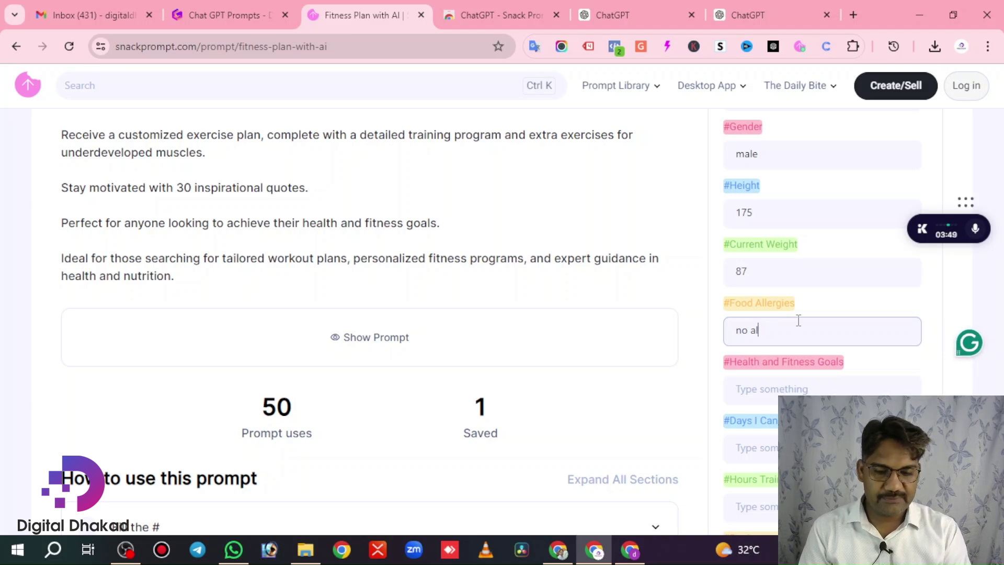
pyautogui.write('lergies')
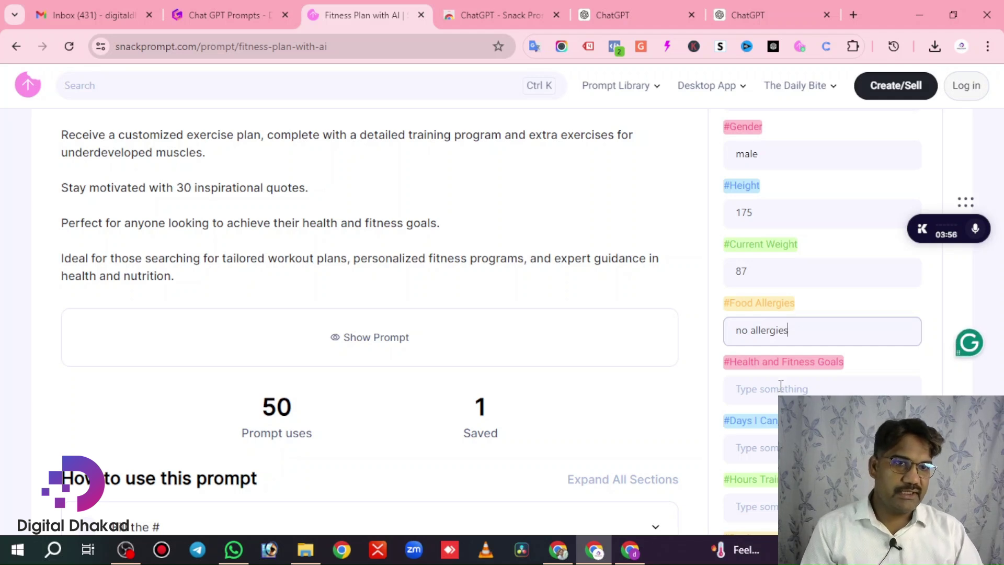
# Step: Enter "10 kb loose in one month" for the health and fitness goals tag and go to the training days tag
pyautogui.click(781, 387)
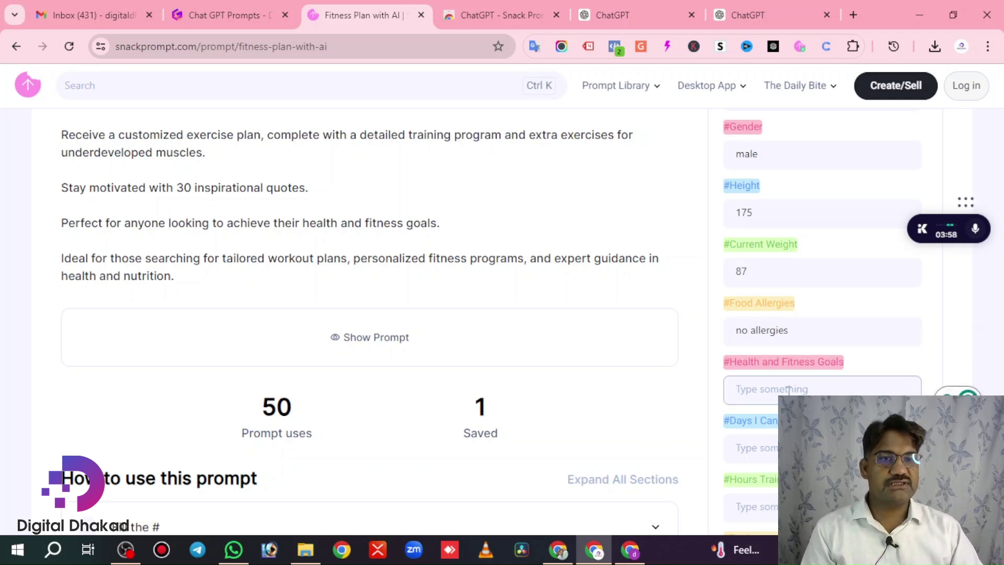
pyautogui.write('10 kb')
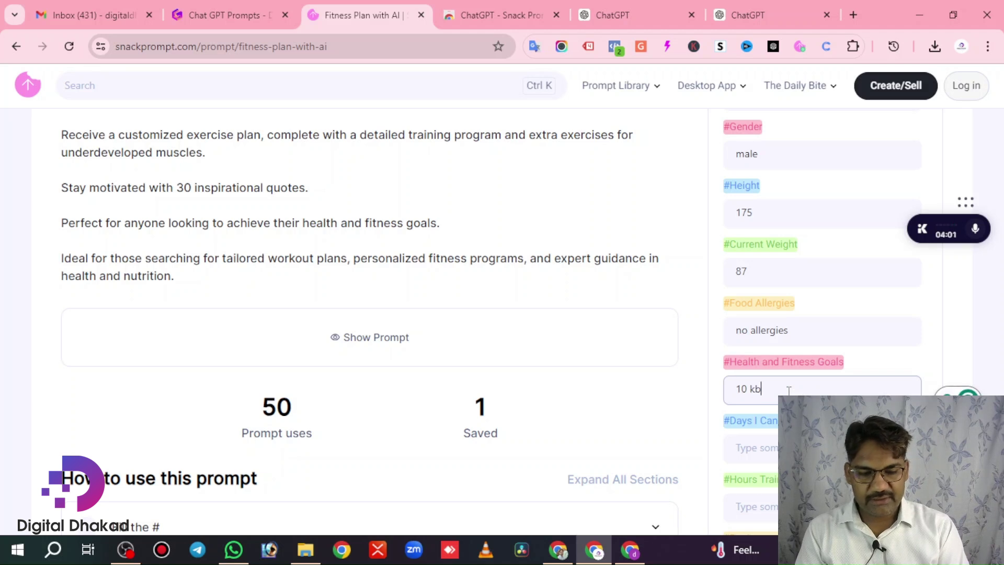
pyautogui.write(' loos')
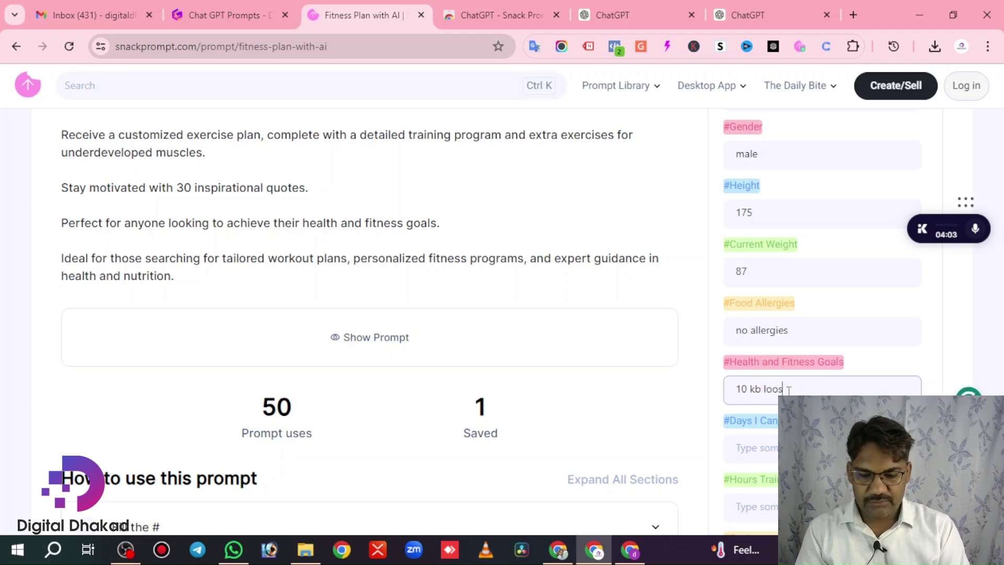
pyautogui.write('ein one month')
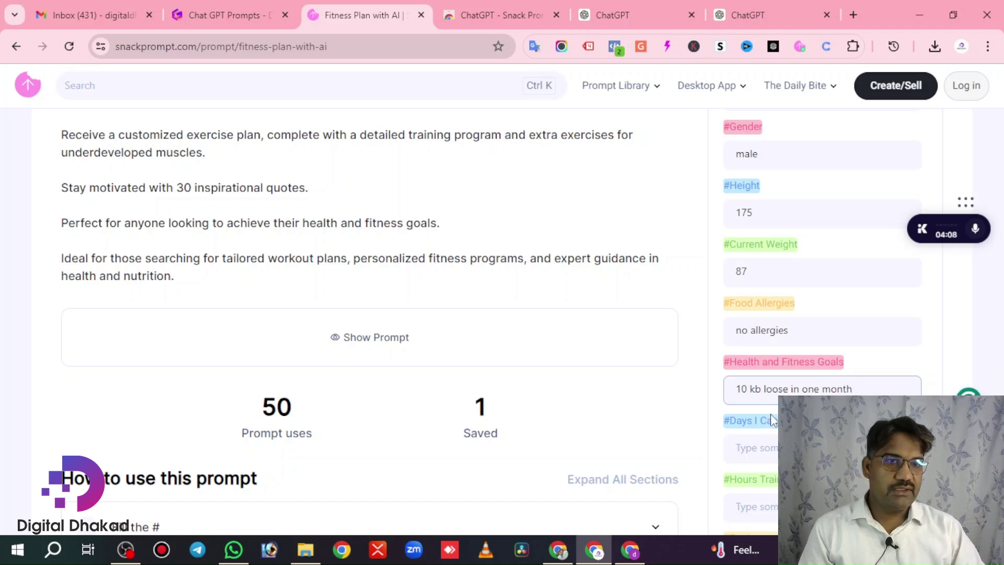
pyautogui.scroll(-3, 770, 417)
pyautogui.press('Tab')
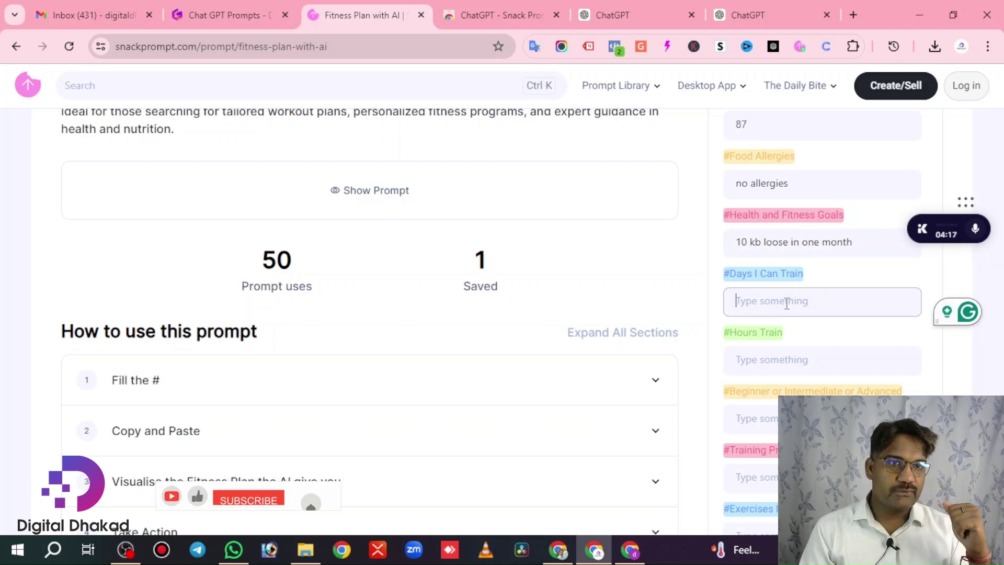
pyautogui.write('daily')
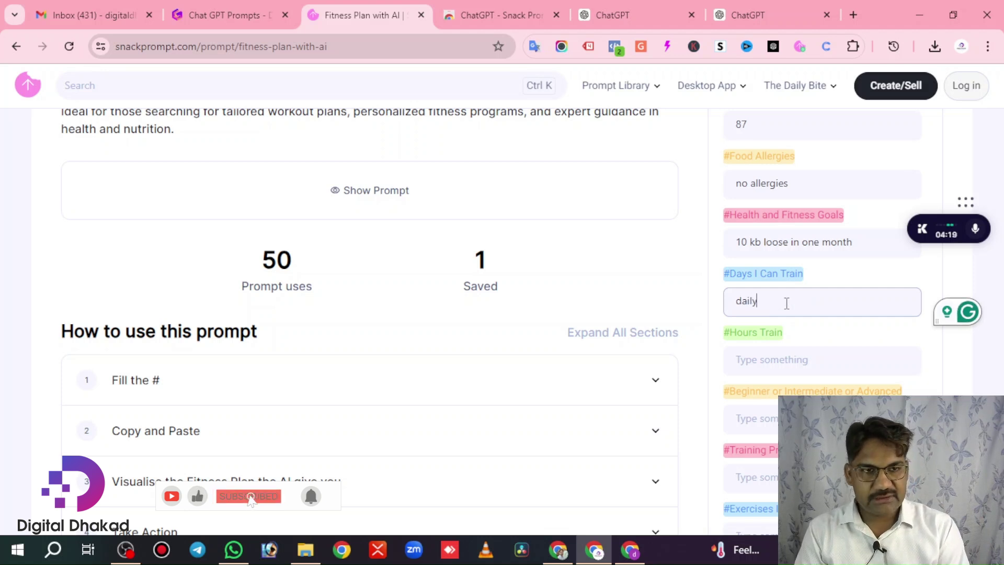
pyautogui.press('BackSpace')
pyautogui.press('BackSpace')
pyautogui.press('BackSpace')
pyautogui.press('BackSpace')
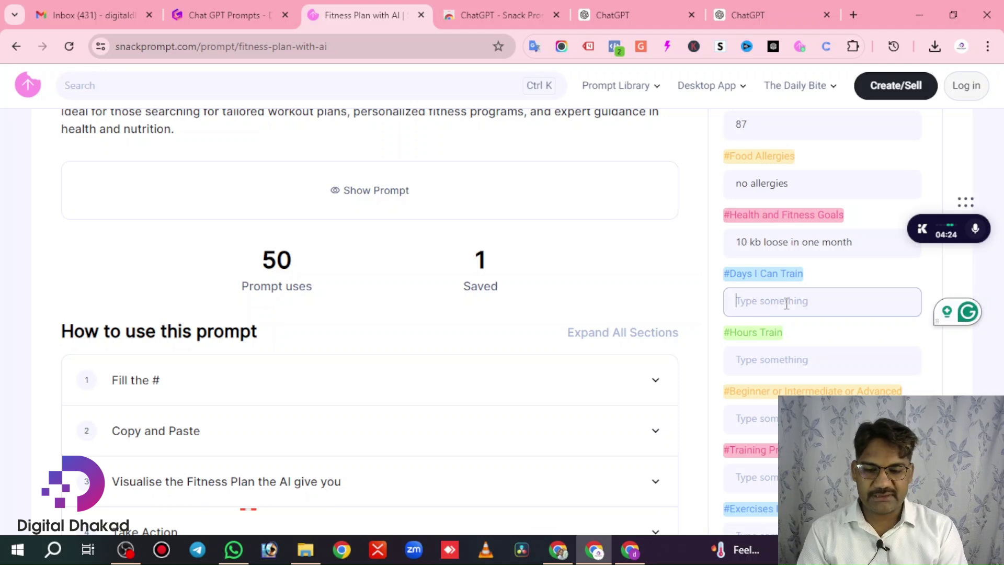
# Step: Fill in the training days tag with "5 days per week" and the training hours tag with "30 minutes"
pyautogui.write('5')
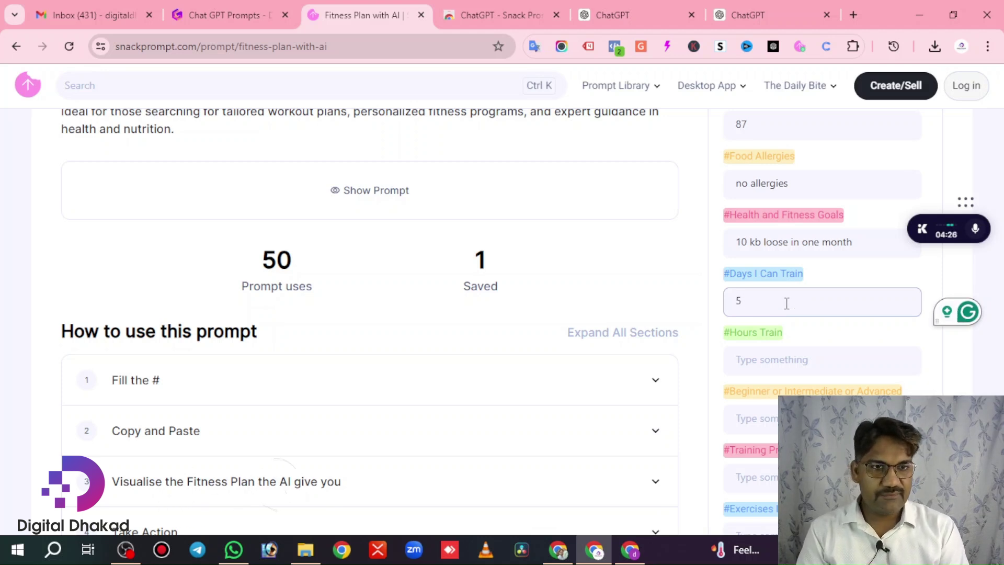
pyautogui.write(' days pe')
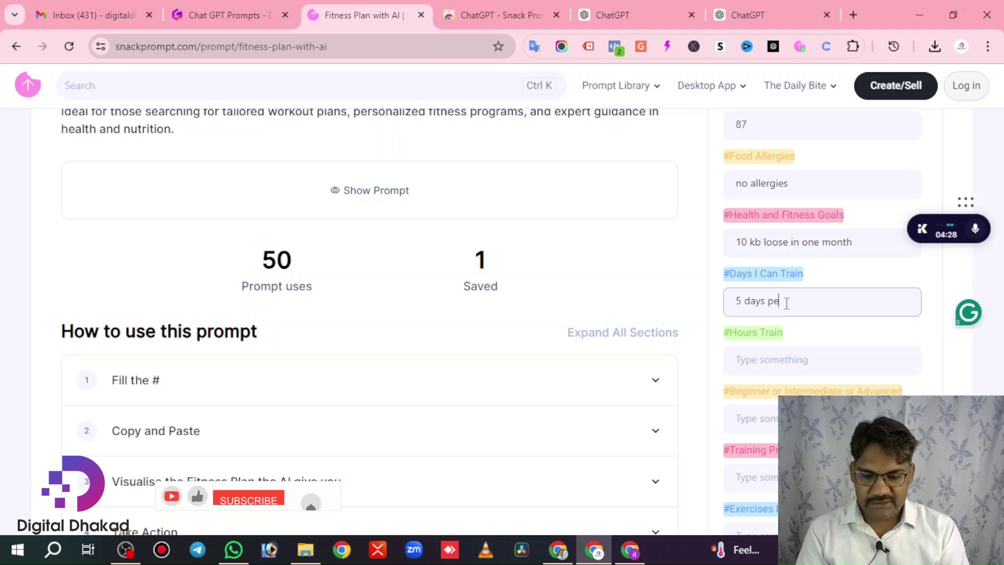
pyautogui.write('r week')
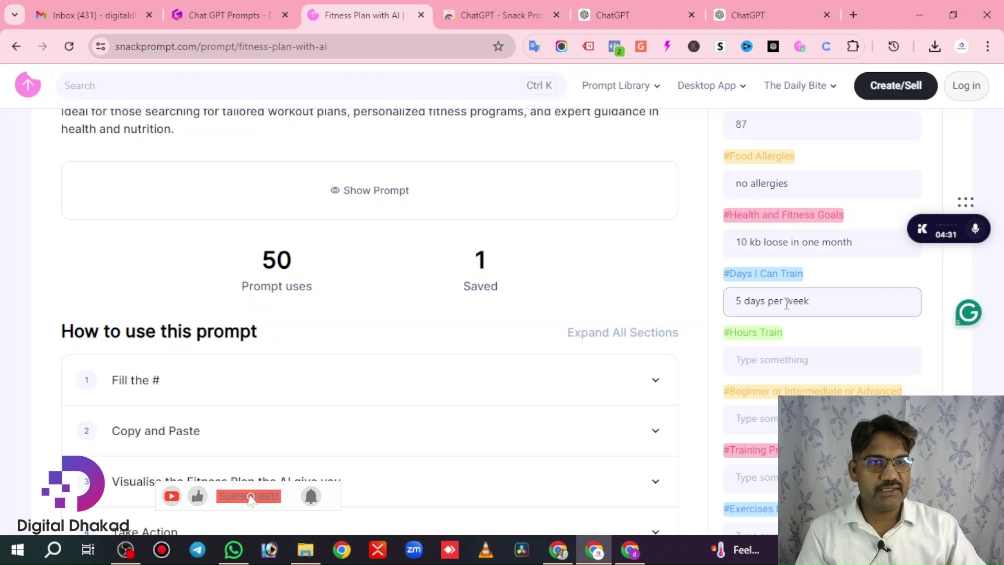
pyautogui.click(773, 360)
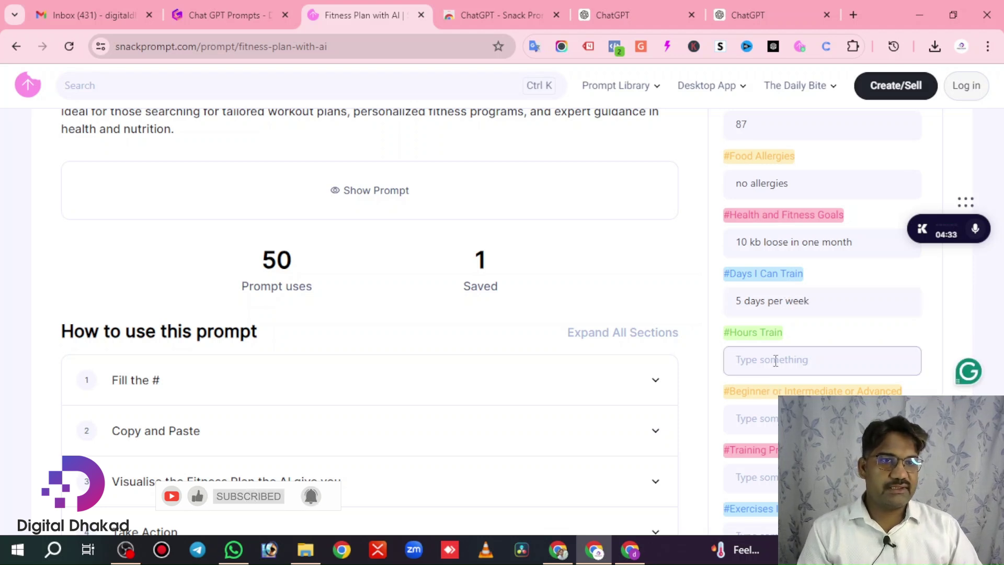
pyautogui.write('30')
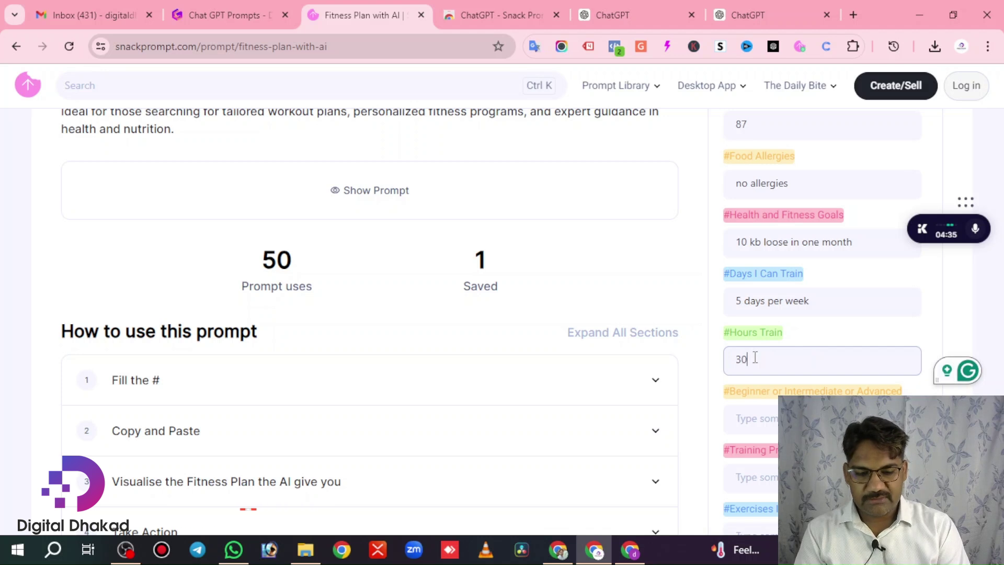
pyautogui.write(' minutes')
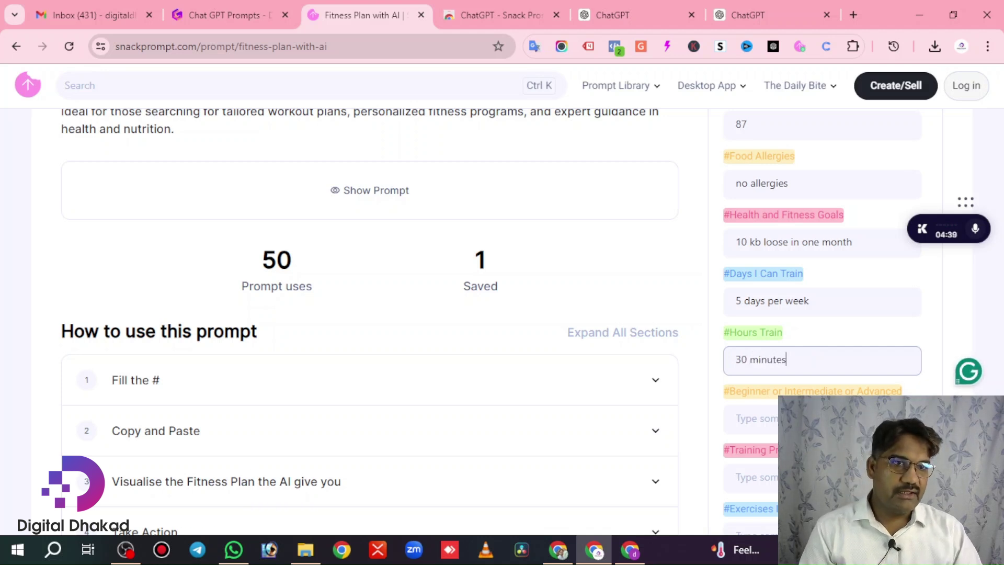
# Step: Enter "begineer" for the prompt's experience level tag
pyautogui.scroll(-1, 778, 390)
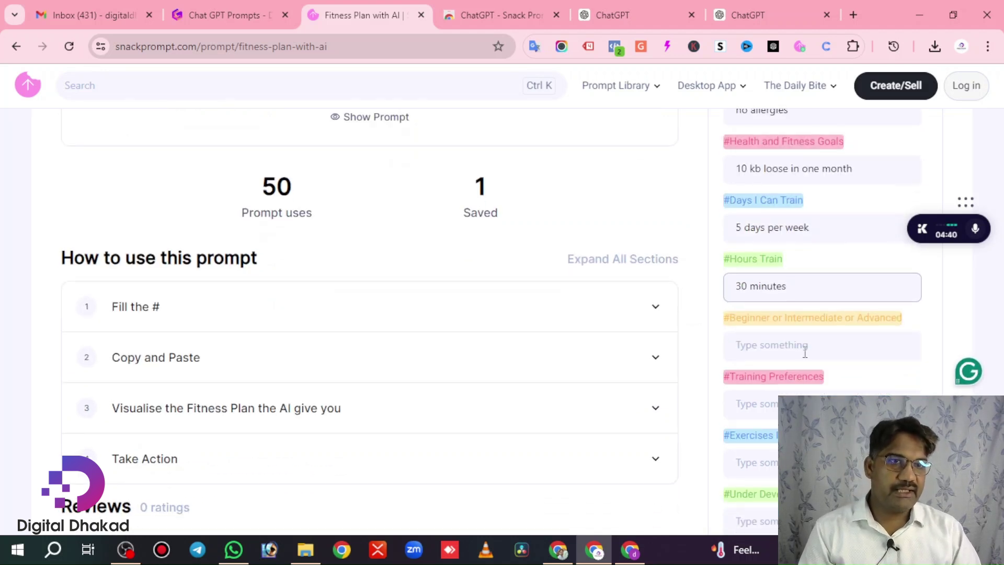
pyautogui.click(789, 343)
pyautogui.write('begineer')
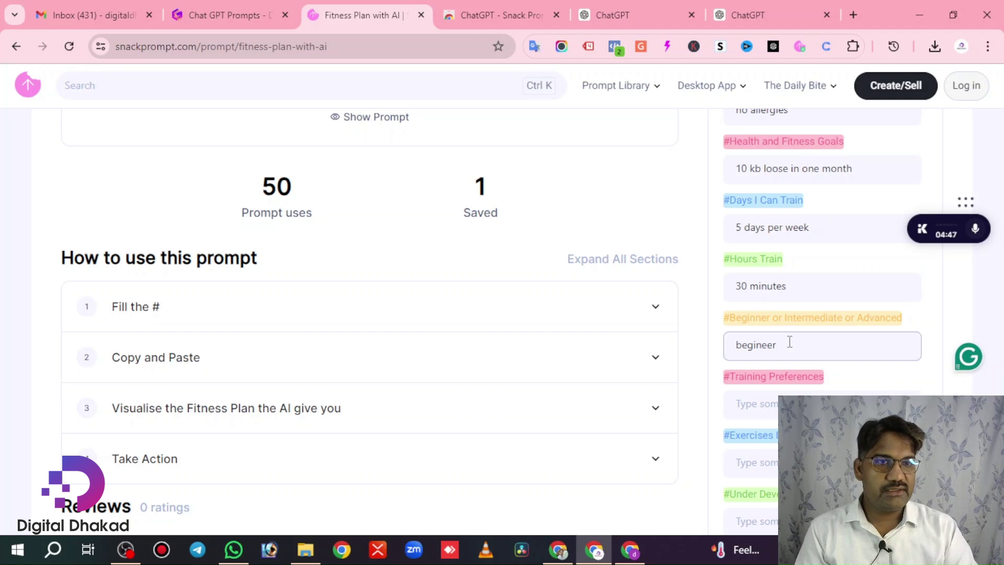
# Step: Enter "home" for the prompt's training preferences tag
pyautogui.scroll(-1, 805, 366)
pyautogui.click(770, 336)
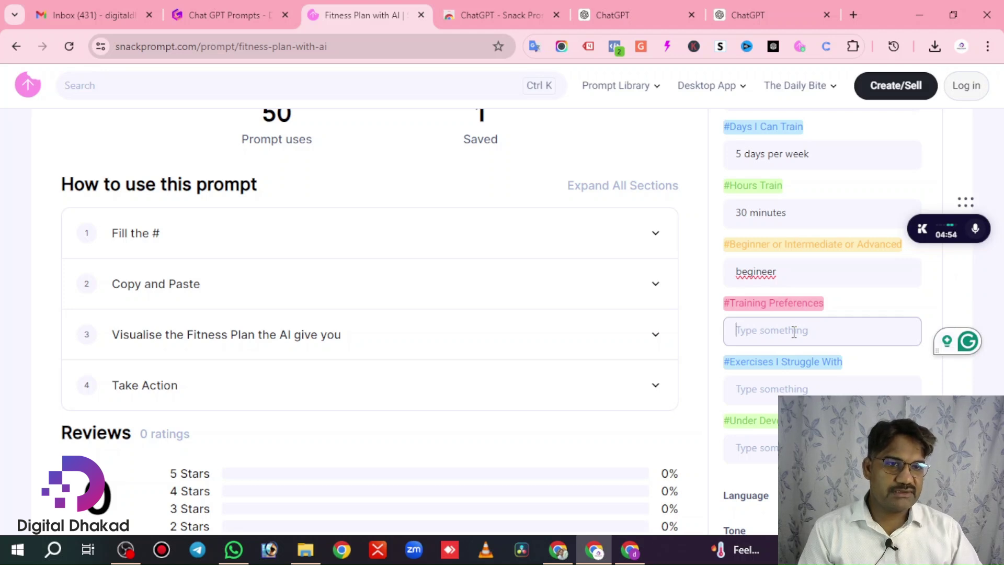
pyautogui.scroll(-1, 793, 332)
pyautogui.scroll(1, 794, 332)
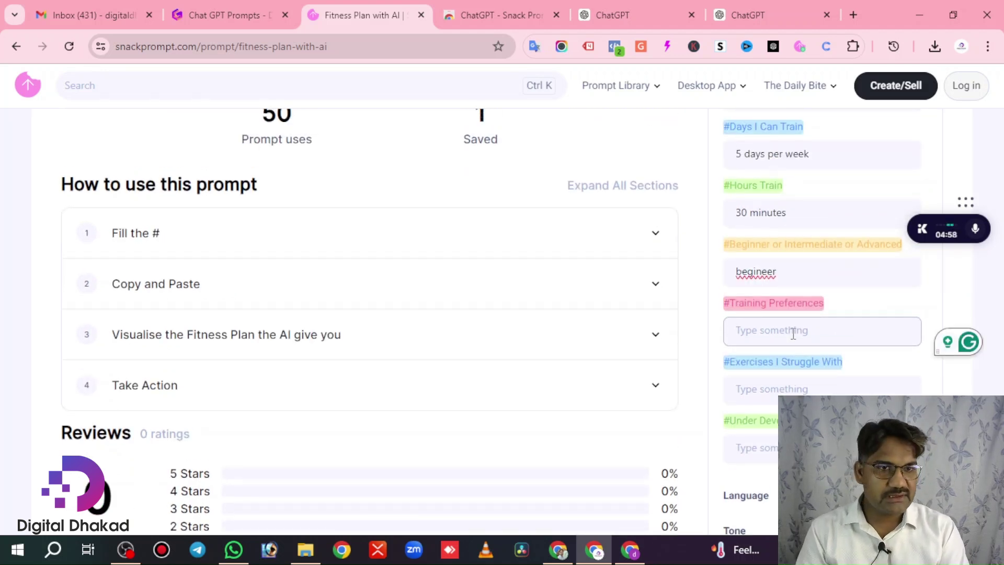
pyautogui.write('g')
pyautogui.press('BackSpace')
pyautogui.press('BackSpace')
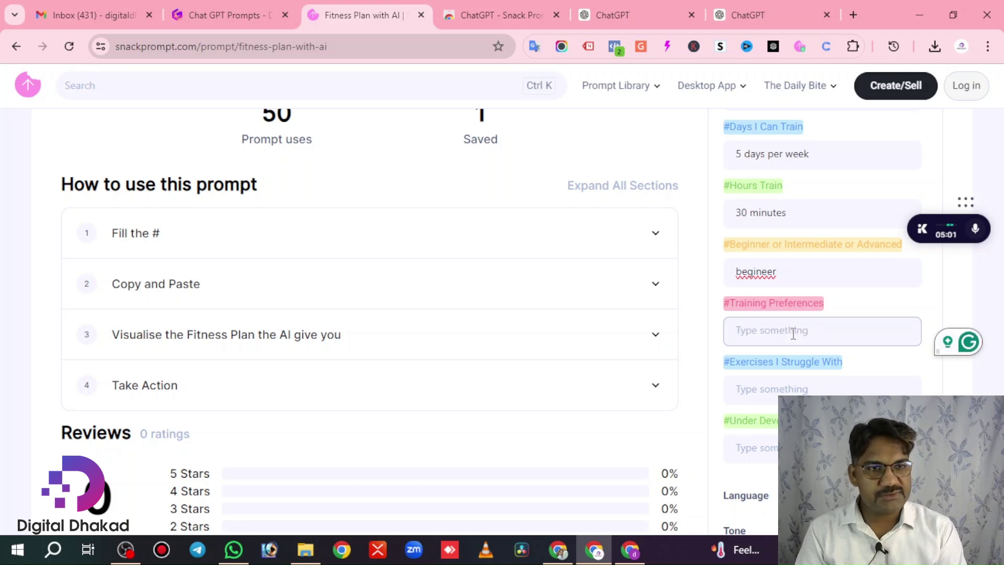
pyautogui.write('home')
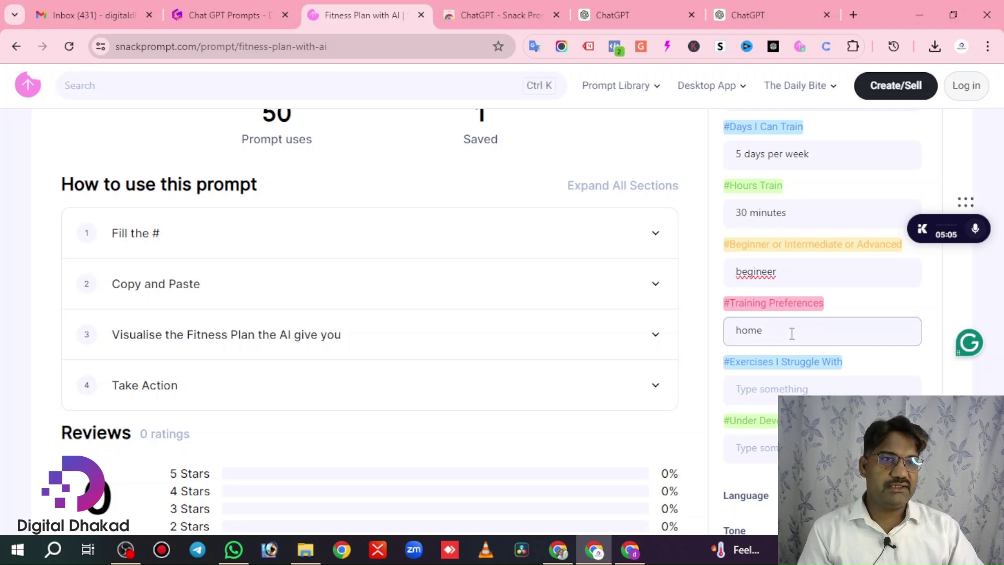
# Step: Fill in the tag for exercises I struggle with as "no" and the underdeveloped muscle tag as "yes"
pyautogui.click(796, 389)
pyautogui.scroll(-1, 831, 376)
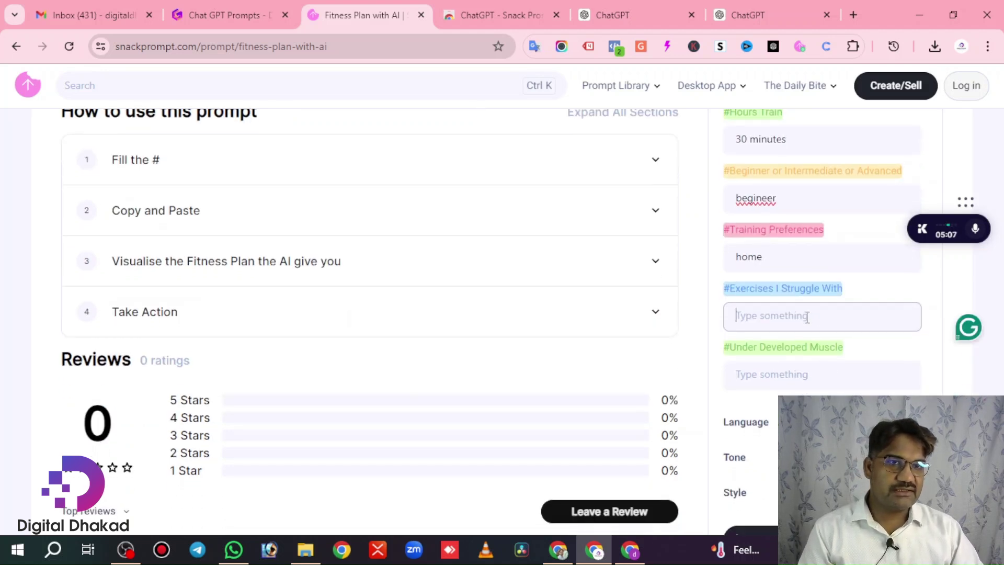
pyautogui.write('no')
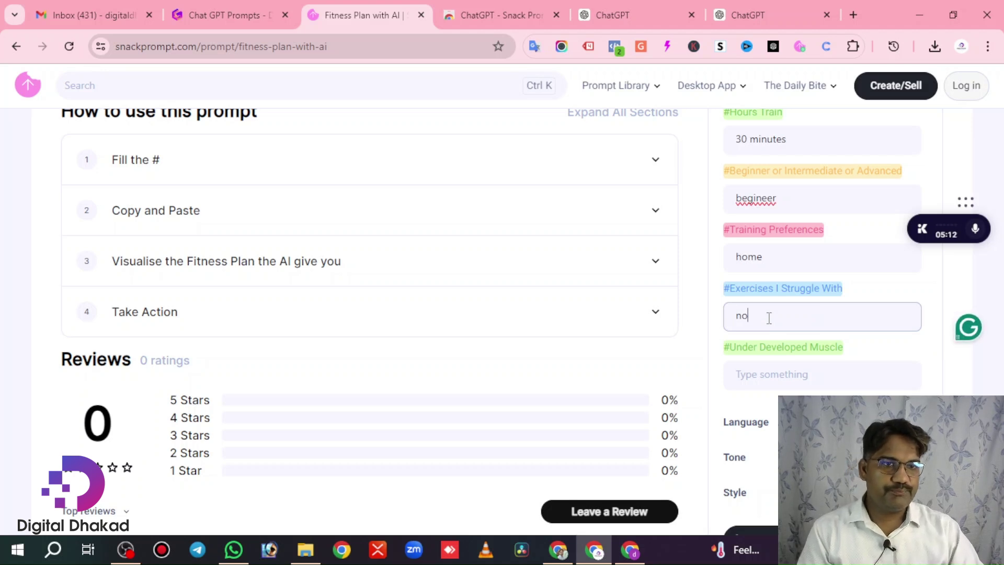
pyautogui.click(766, 384)
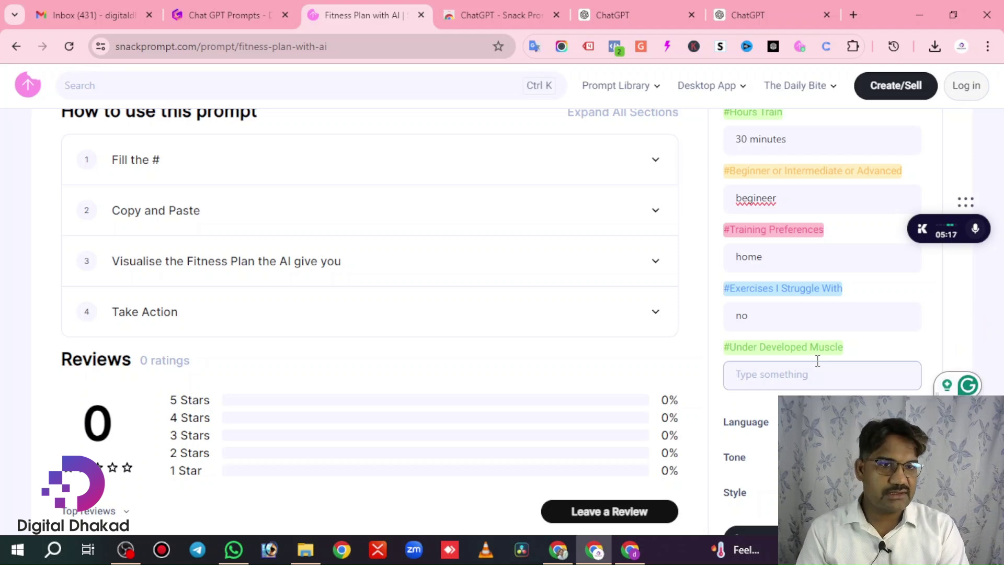
pyautogui.write('yes')
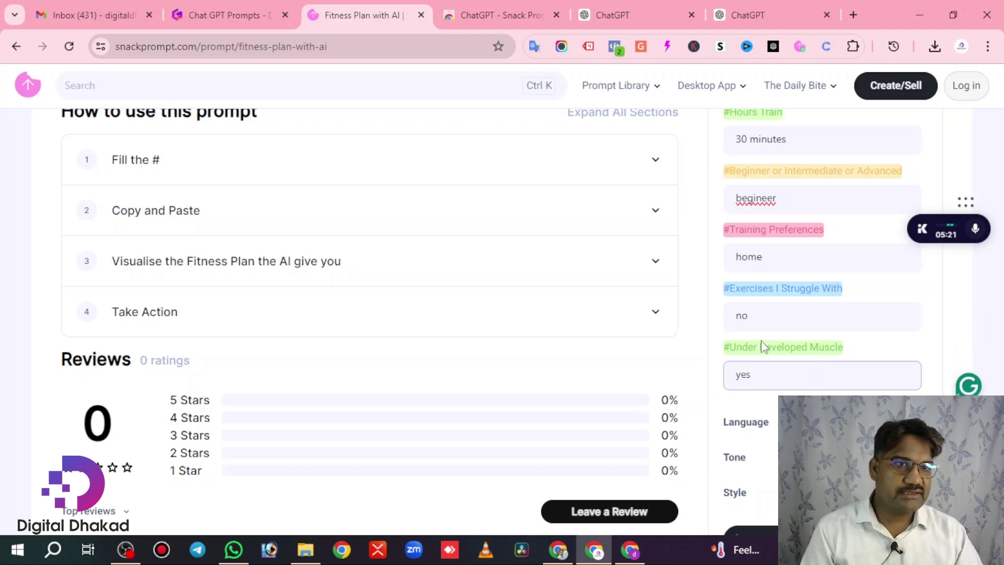
pyautogui.click(753, 313)
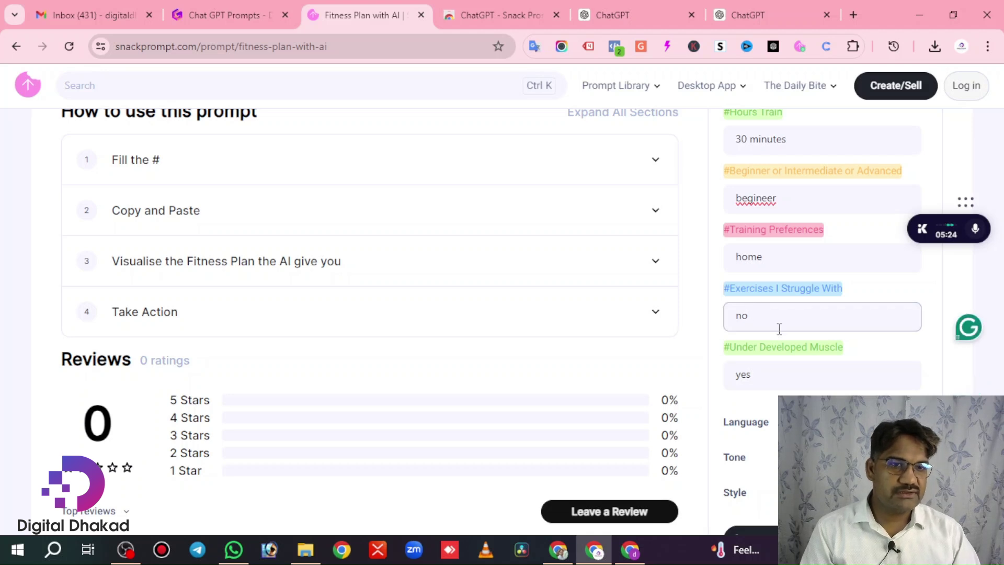
# Step: Set the prompt's output language to Hindi
pyautogui.scroll(-3, 779, 328)
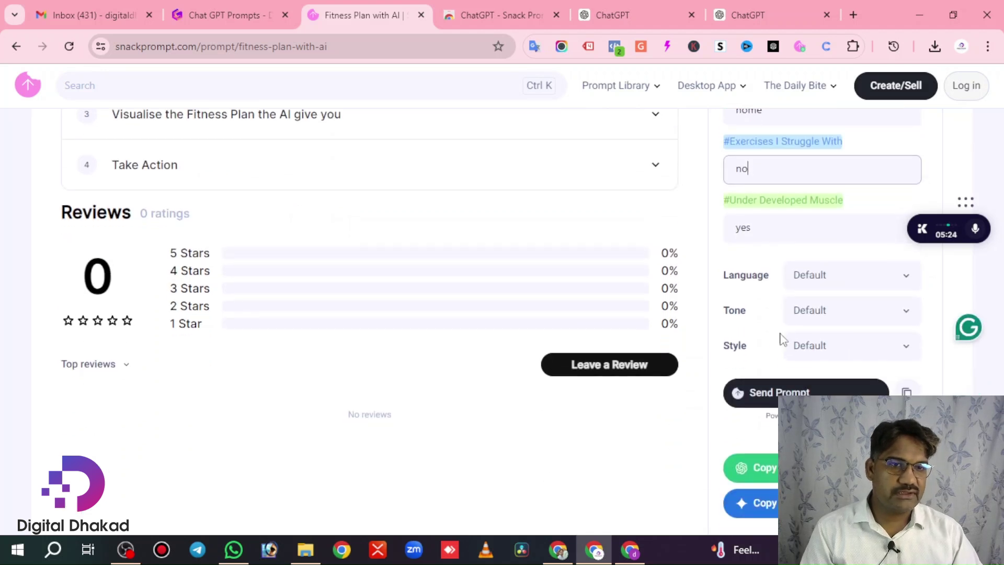
pyautogui.click(907, 282)
pyautogui.scroll(-1, 865, 204)
pyautogui.scroll(3, 865, 204)
pyautogui.scroll(-10, 865, 204)
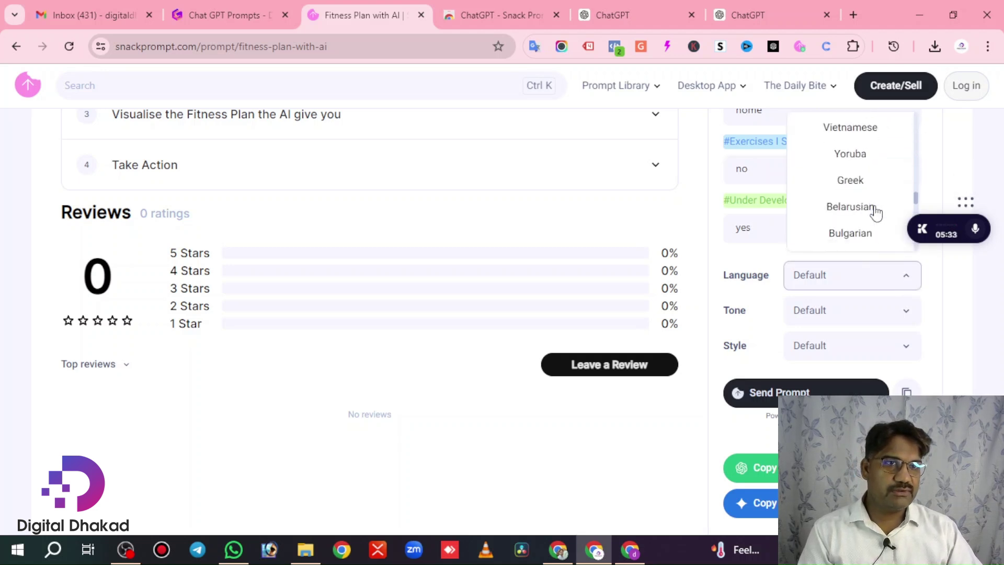
pyautogui.scroll(-10, 875, 213)
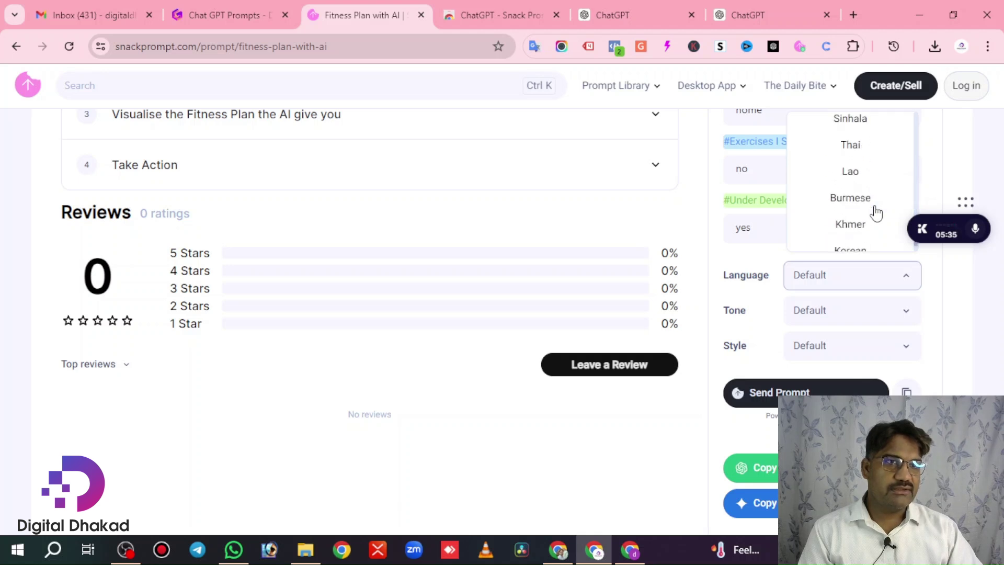
pyautogui.scroll(-1, 875, 212)
pyautogui.scroll(5, 876, 212)
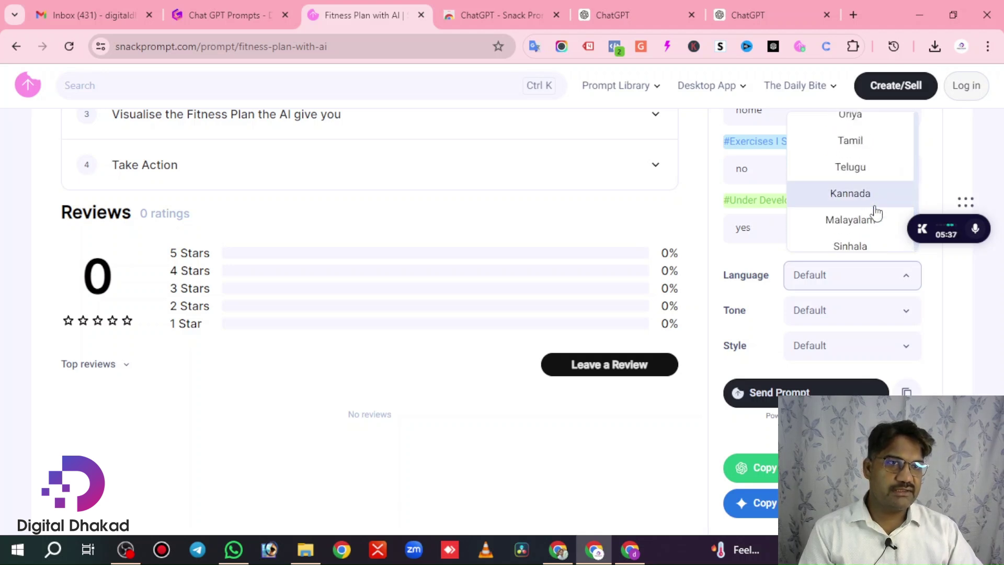
pyautogui.scroll(3, 876, 212)
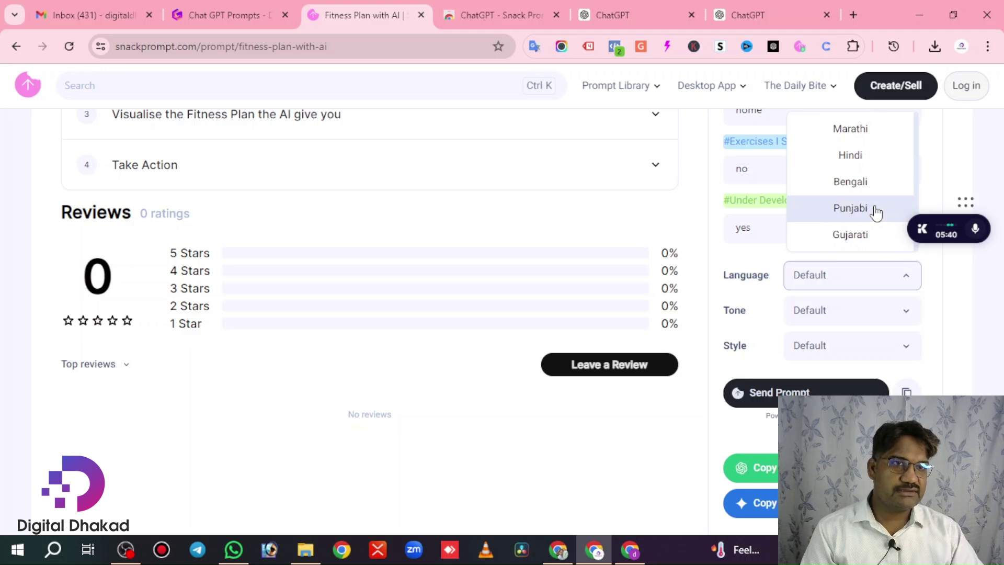
pyautogui.click(857, 157)
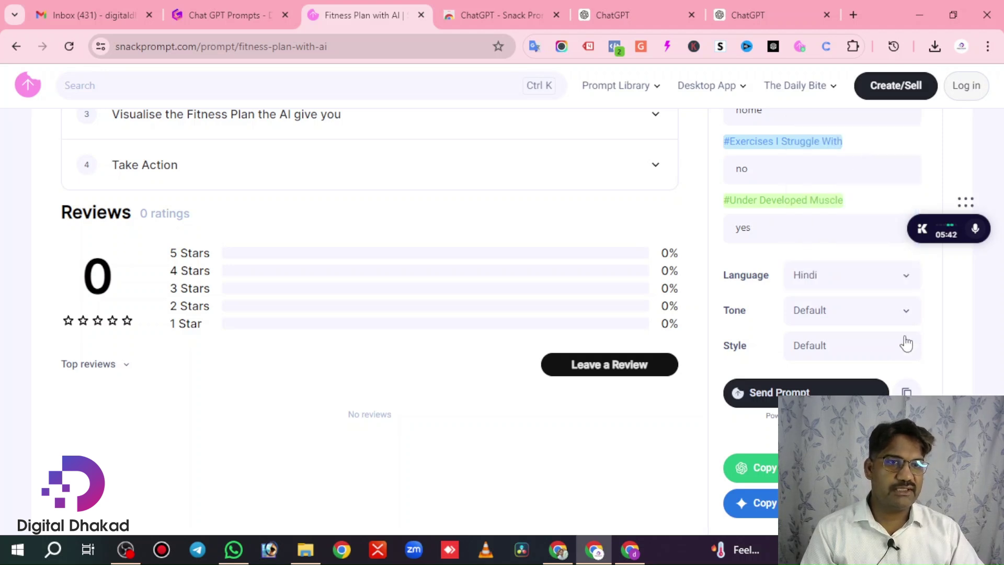
# Step: Set the prompt's tone to Friendly
pyautogui.click(904, 313)
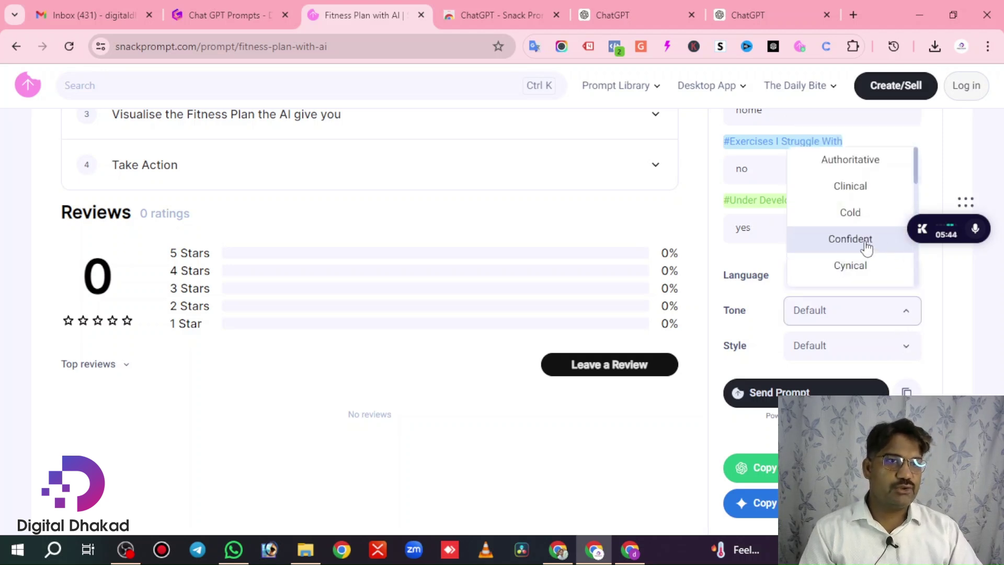
pyautogui.scroll(-5, 836, 246)
pyautogui.scroll(-4, 889, 225)
pyautogui.scroll(4, 885, 272)
pyautogui.click(908, 306)
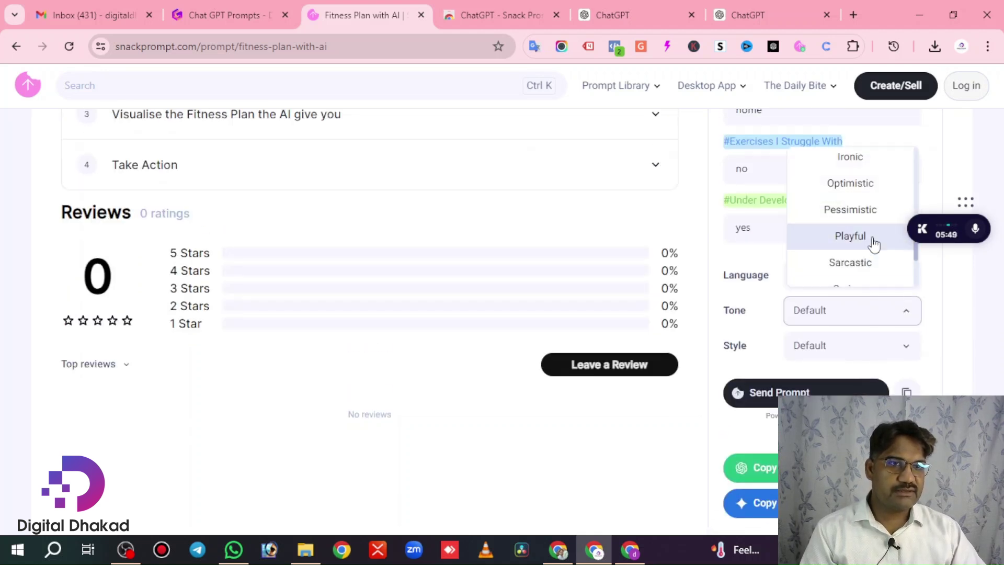
pyautogui.scroll(-2, 873, 243)
pyautogui.scroll(3, 860, 276)
pyautogui.scroll(3, 865, 260)
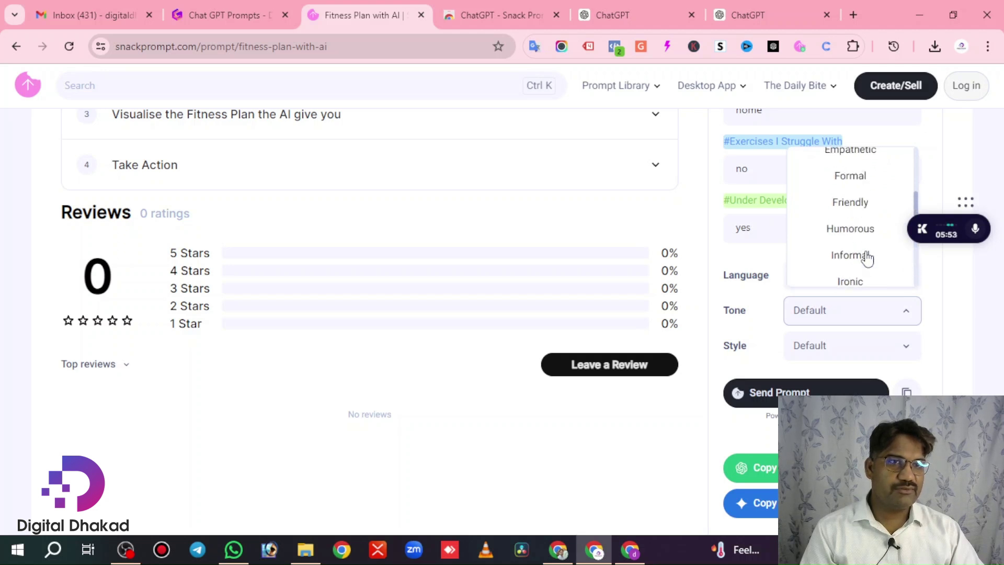
pyautogui.scroll(-1, 865, 264)
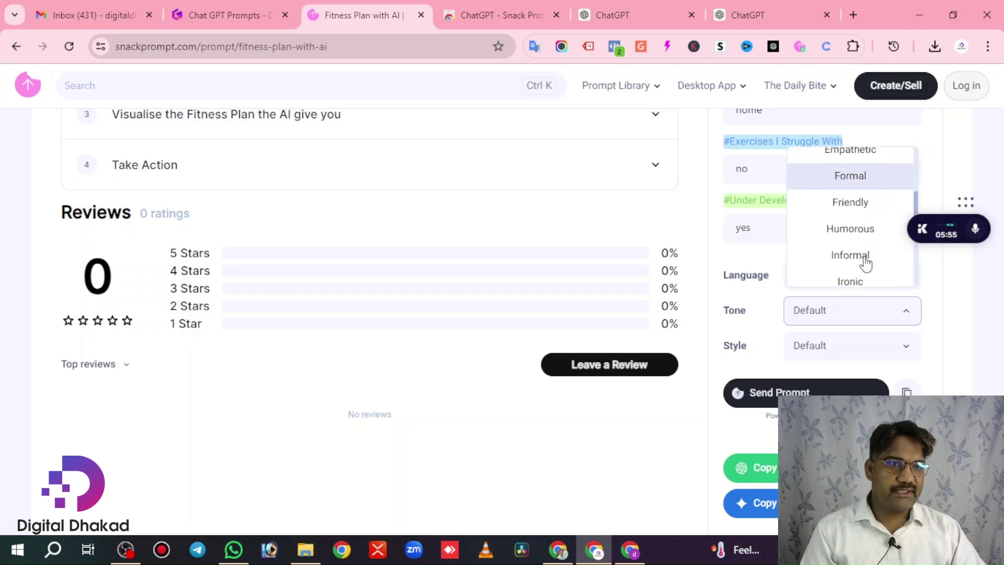
pyautogui.click(852, 202)
pyautogui.scroll(-1, 946, 327)
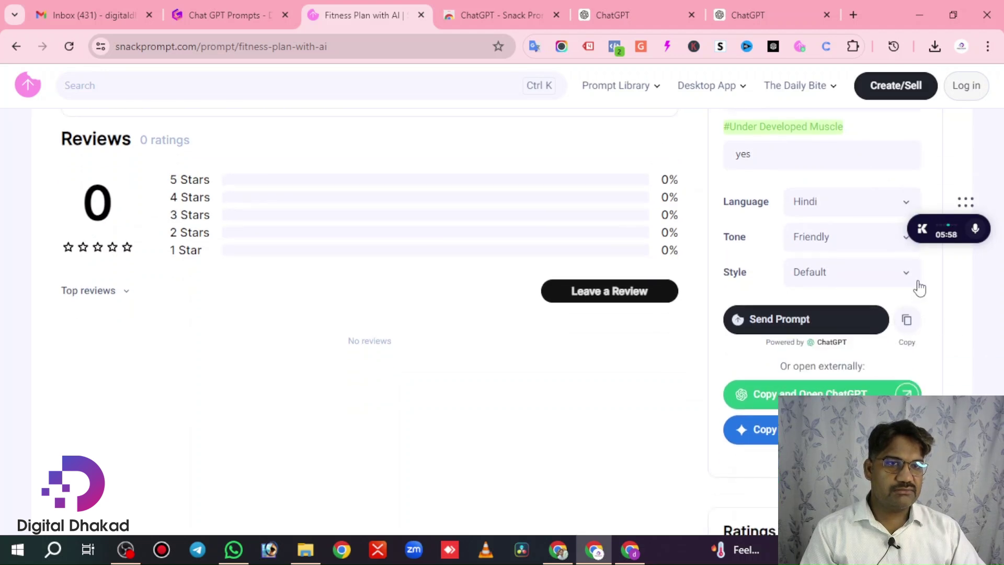
# Step: Set the prompt's writing style to Instructive
pyautogui.click(903, 272)
pyautogui.scroll(-3, 879, 219)
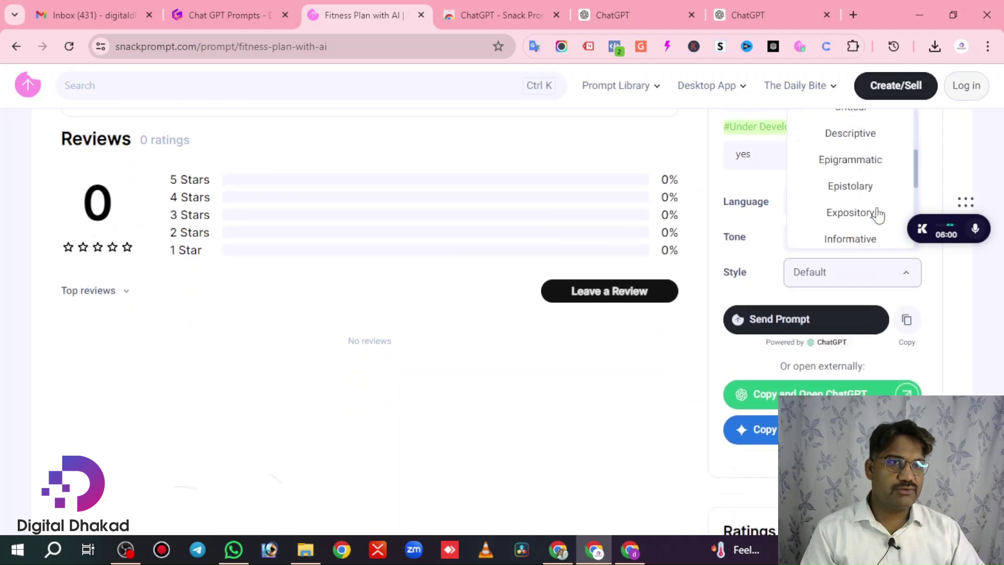
pyautogui.scroll(-2, 882, 222)
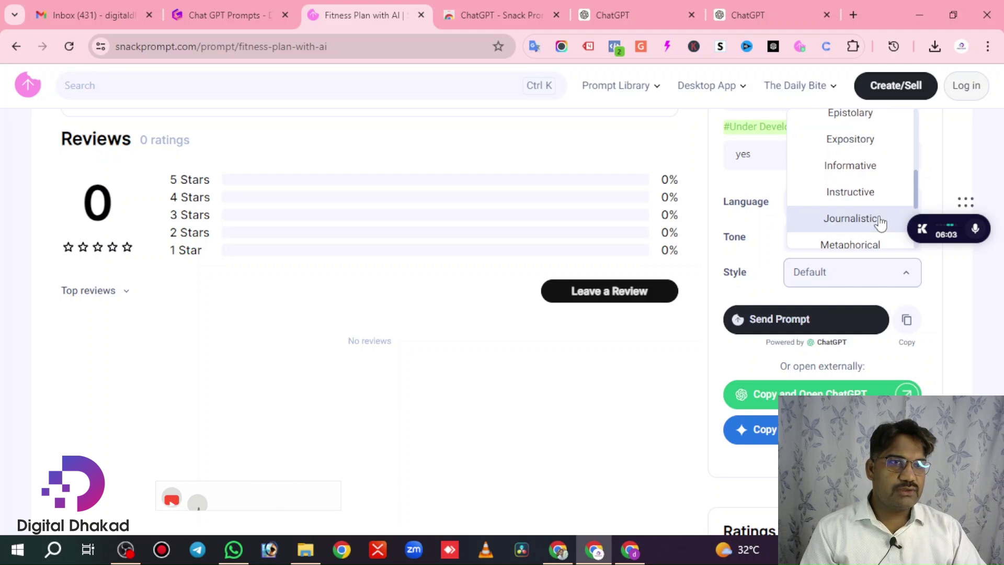
pyautogui.scroll(-3, 881, 223)
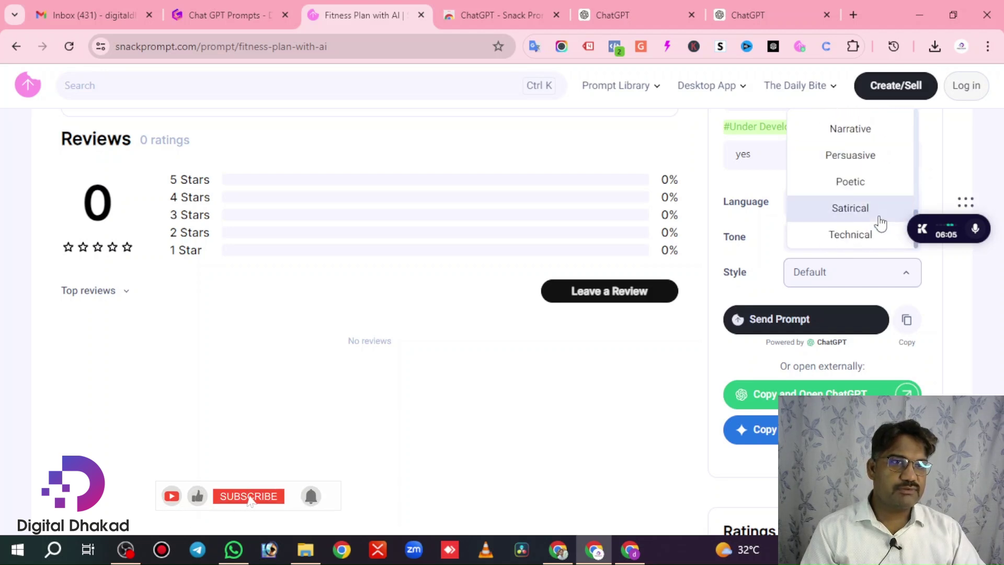
pyautogui.scroll(3, 865, 227)
pyautogui.scroll(1, 863, 225)
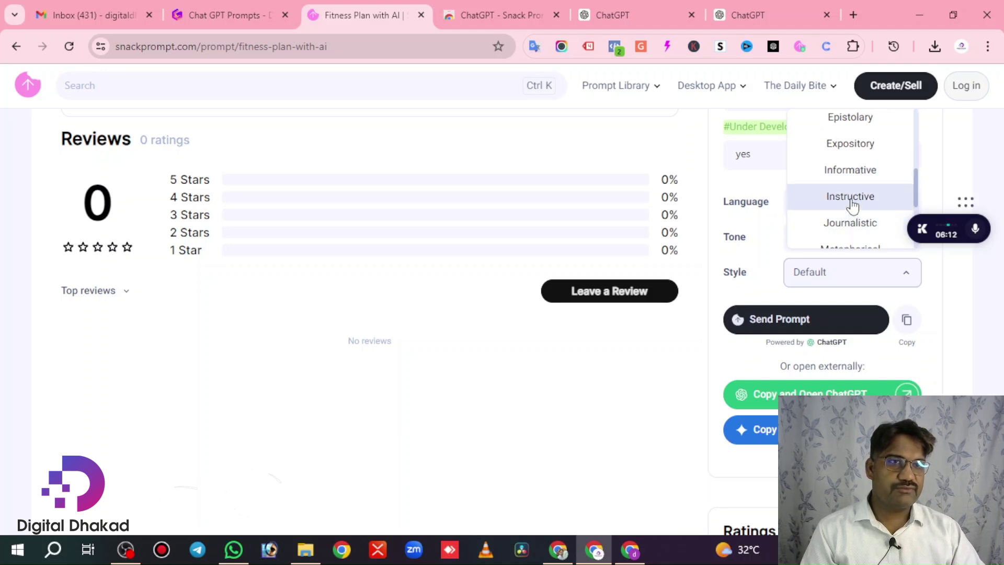
pyautogui.click(852, 202)
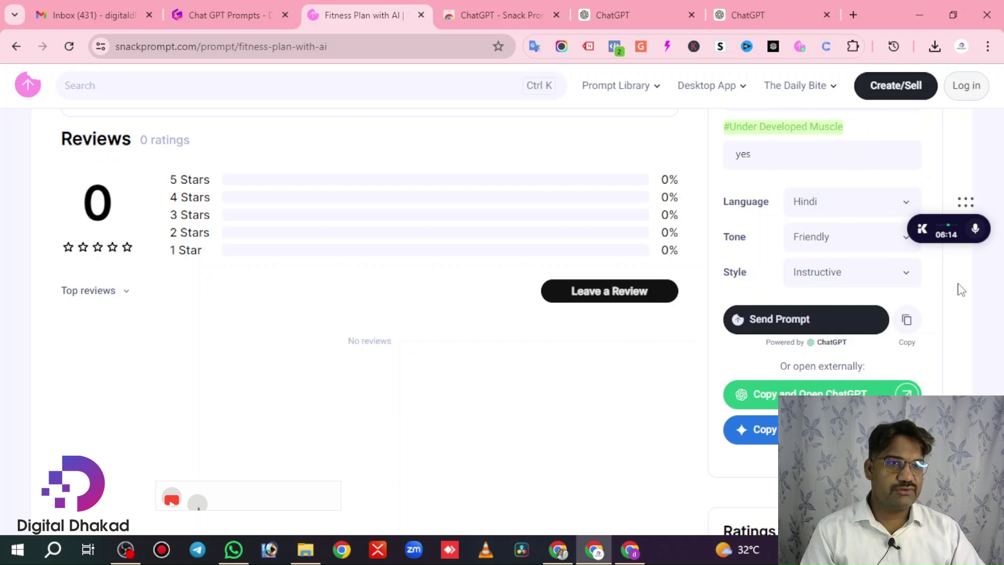
# Step: Check the filled-in fitness tags, then copy the completed prompt and open ChatGPT with it
pyautogui.scroll(-1, 992, 318)
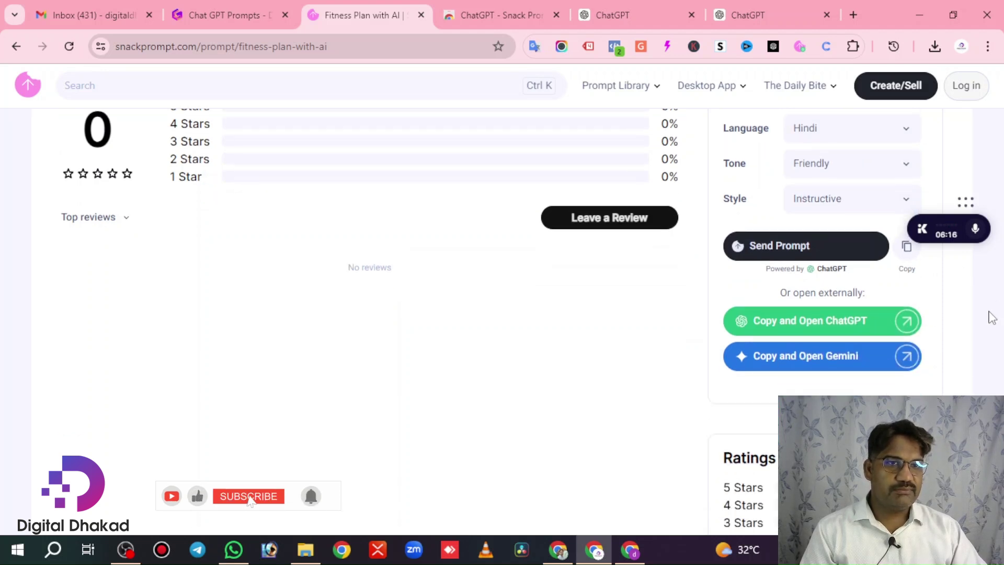
pyautogui.scroll(1, 990, 317)
pyautogui.scroll(3, 970, 331)
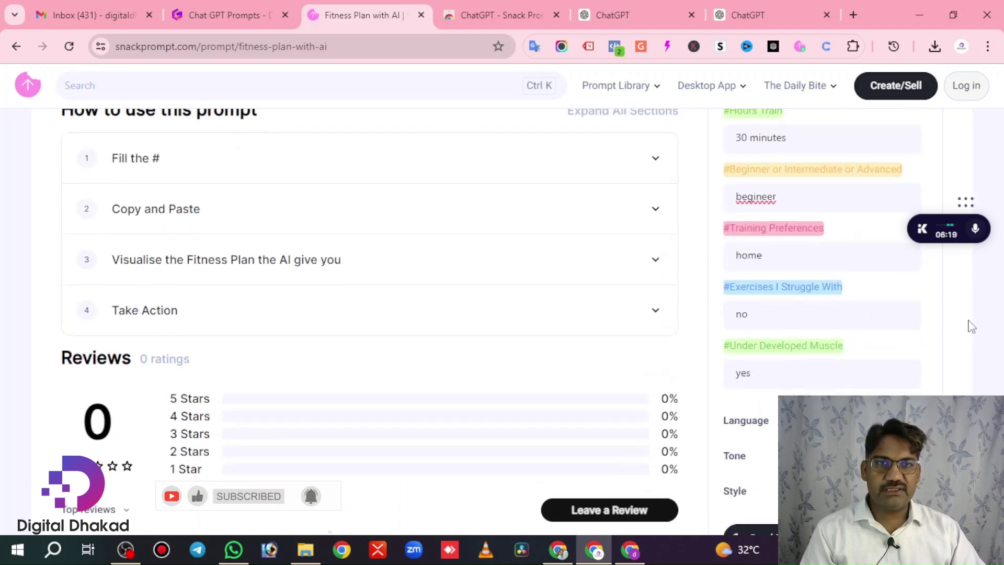
pyautogui.scroll(2, 779, 348)
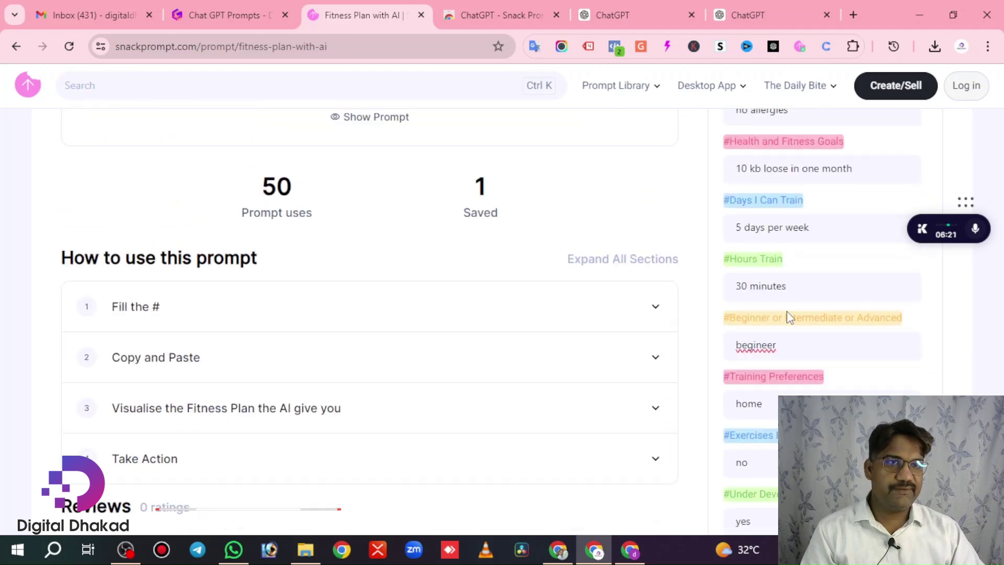
pyautogui.scroll(-4, 786, 316)
pyautogui.scroll(-2, 815, 324)
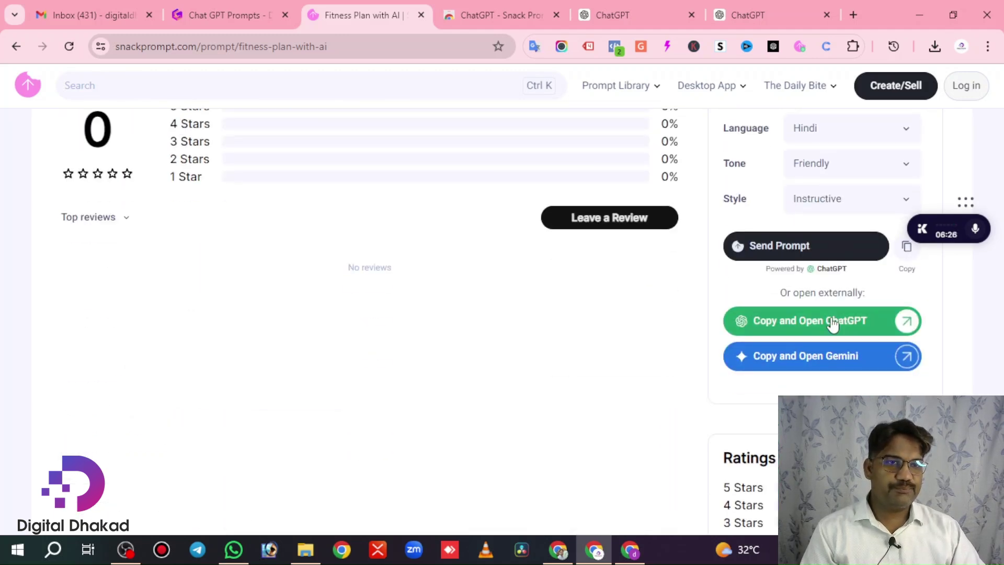
pyautogui.click(833, 325)
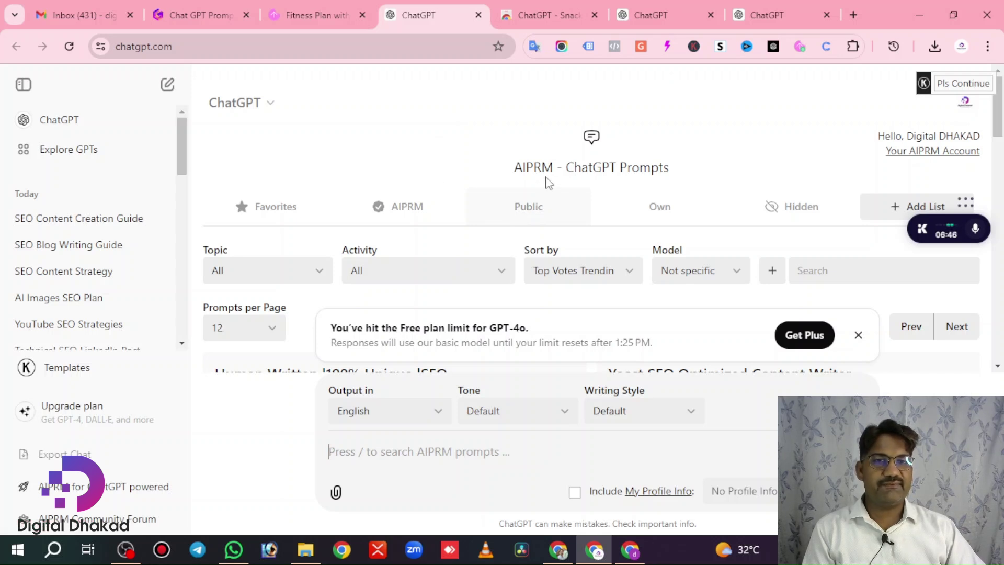
# Step: Enable the Snack Prompt extension and reload the ChatGPT page
pyautogui.click(800, 46)
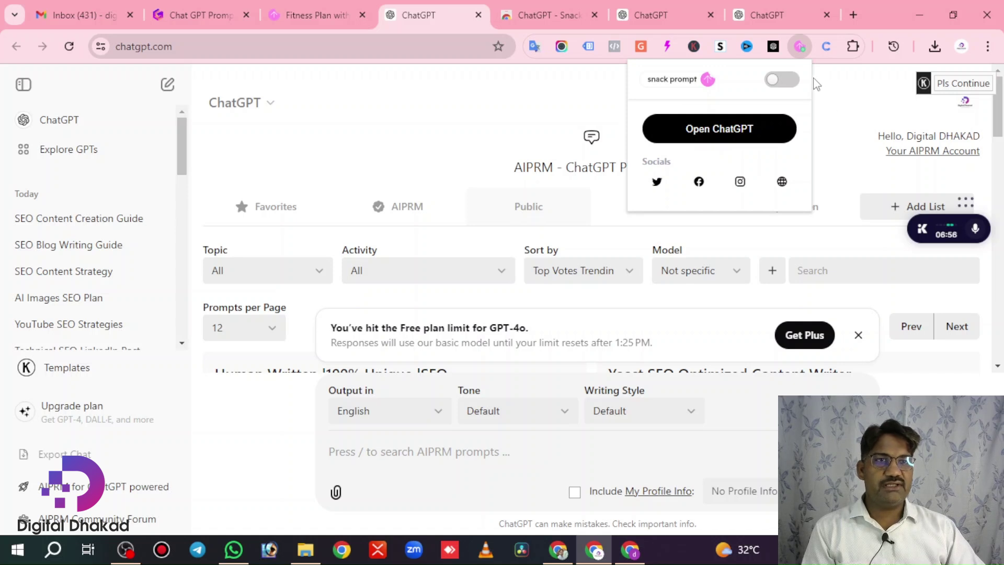
pyautogui.click(787, 81)
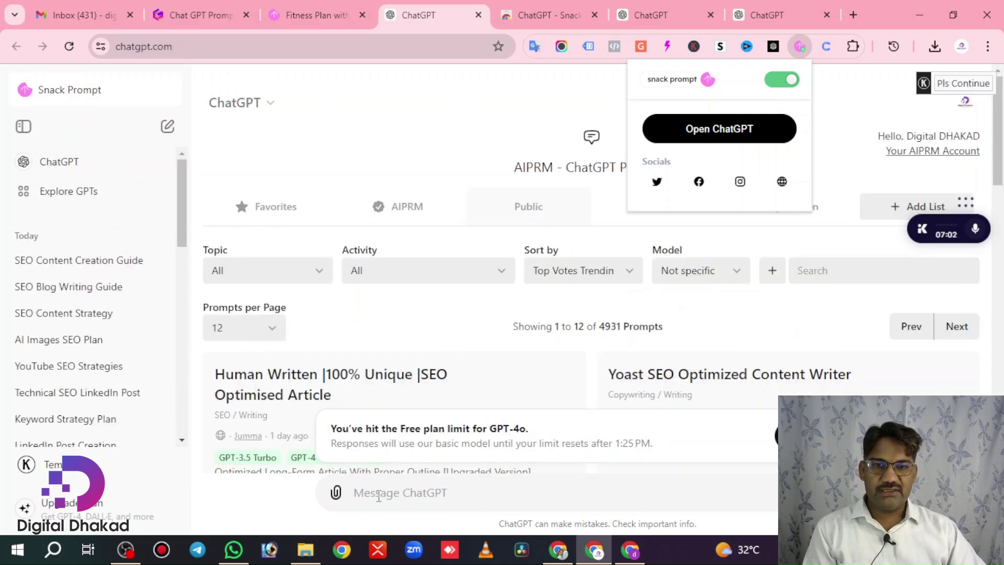
pyautogui.click(379, 495)
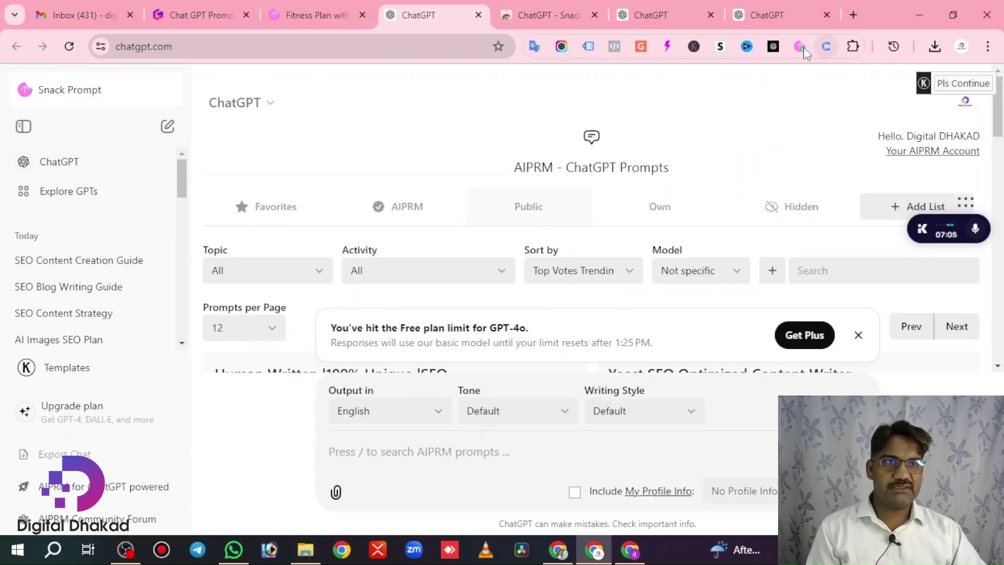
pyautogui.click(801, 49)
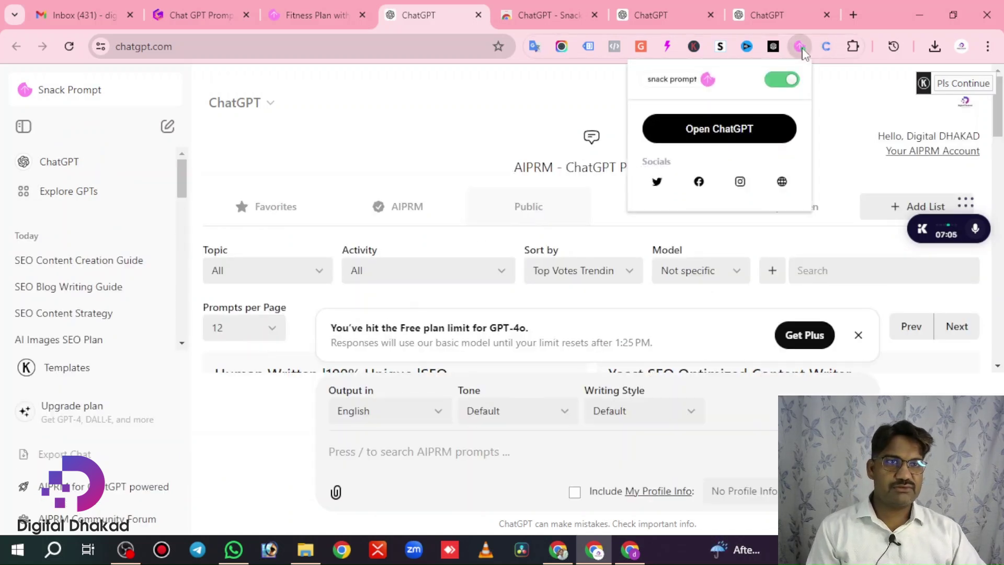
pyautogui.click(67, 44)
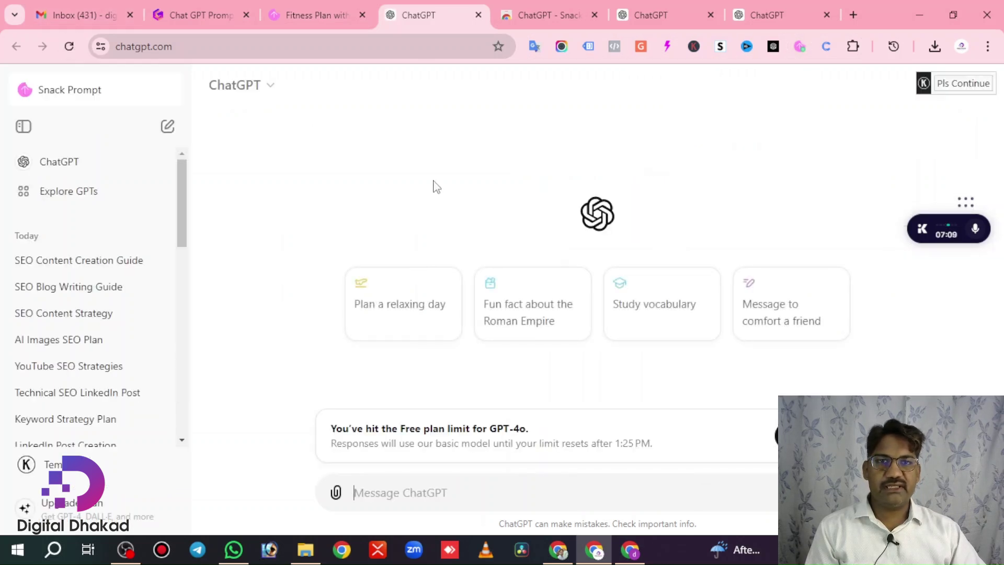
# Step: Paste the copied prompt into the open ChatGPT page and dismiss the Free plan limit notice
pyautogui.hotkey('ctrl', 'v')
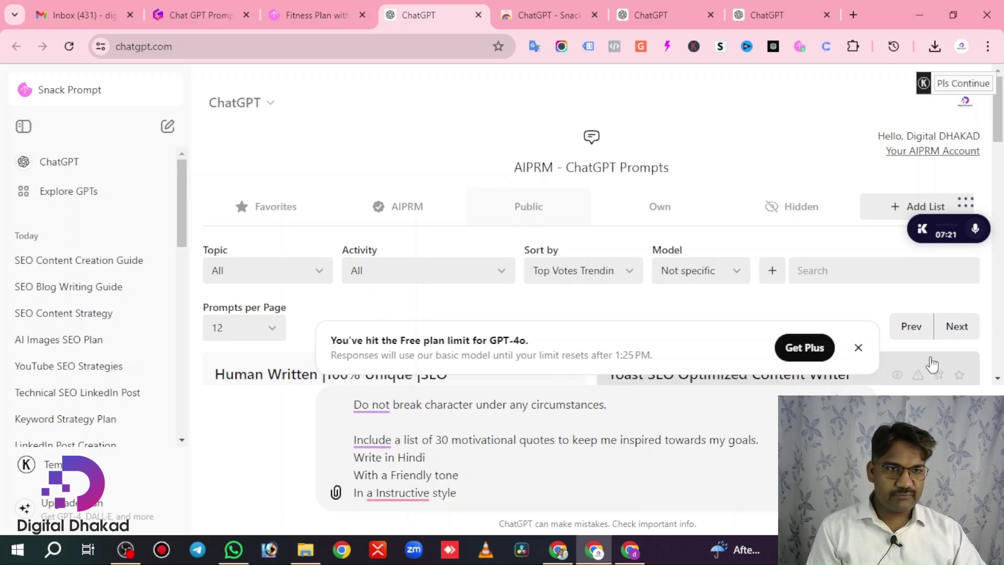
pyautogui.click(858, 348)
pyautogui.scroll(-2, 852, 350)
pyautogui.scroll(-5, 852, 354)
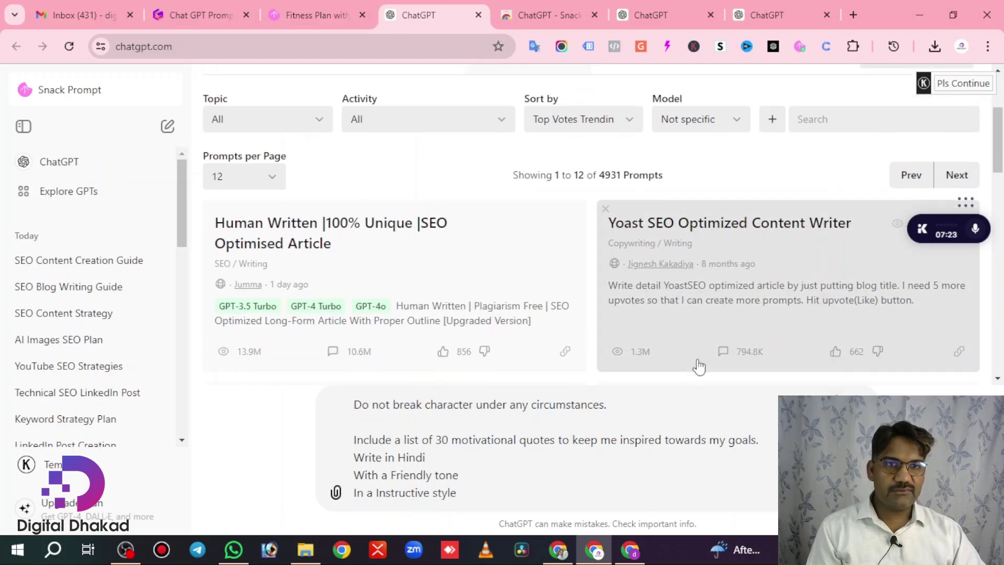
pyautogui.scroll(8, 661, 352)
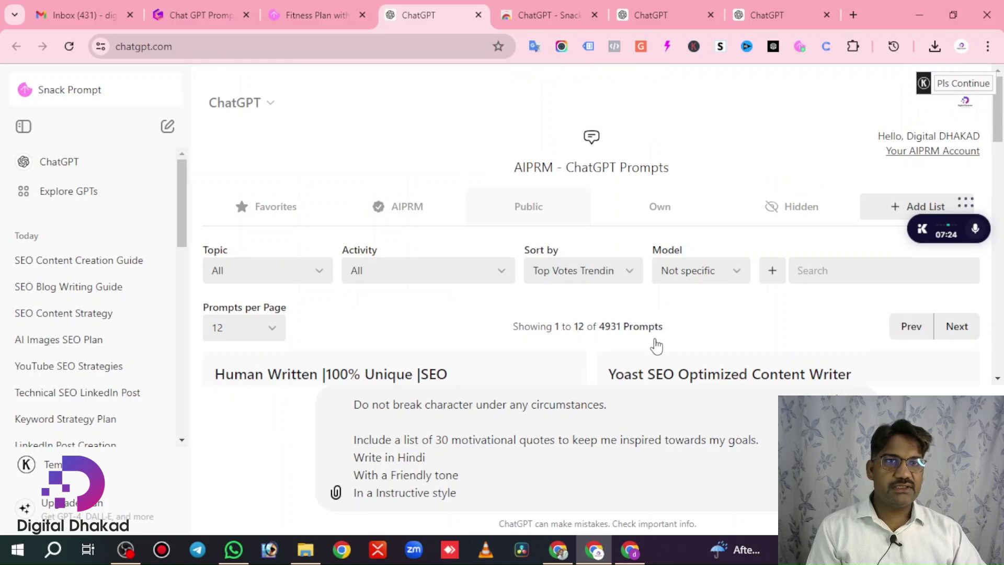
# Step: Open a fresh ChatGPT page through the Snack Prompt extension and close the previous ChatGPT page
pyautogui.click(798, 48)
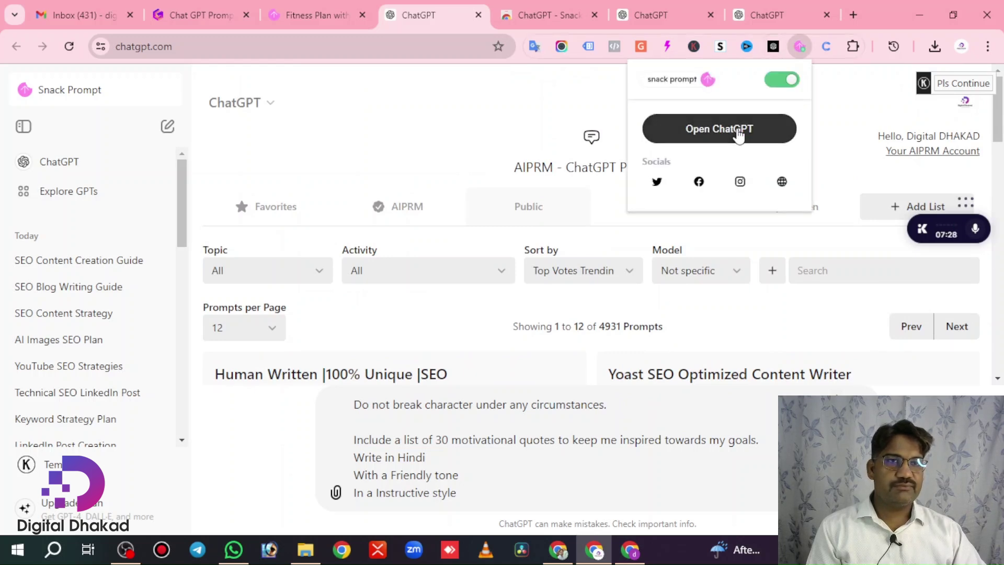
pyautogui.click(738, 135)
pyautogui.click(419, 17)
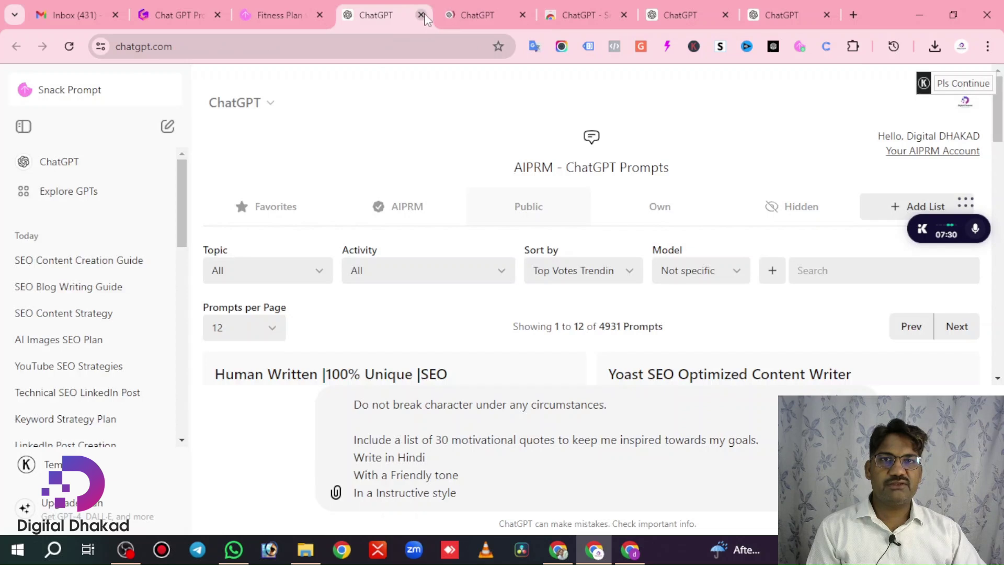
pyautogui.click(422, 15)
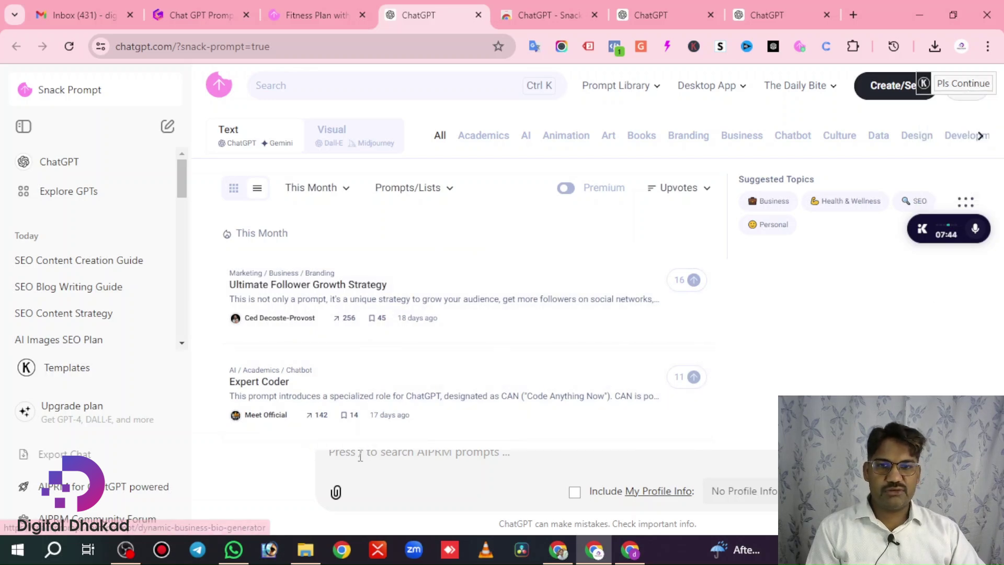
# Step: Paste the completed fitness plan prompt into the new chat, review its text and closing language, tone and style lines, and send it
pyautogui.hotkey('ctrl', 'v')
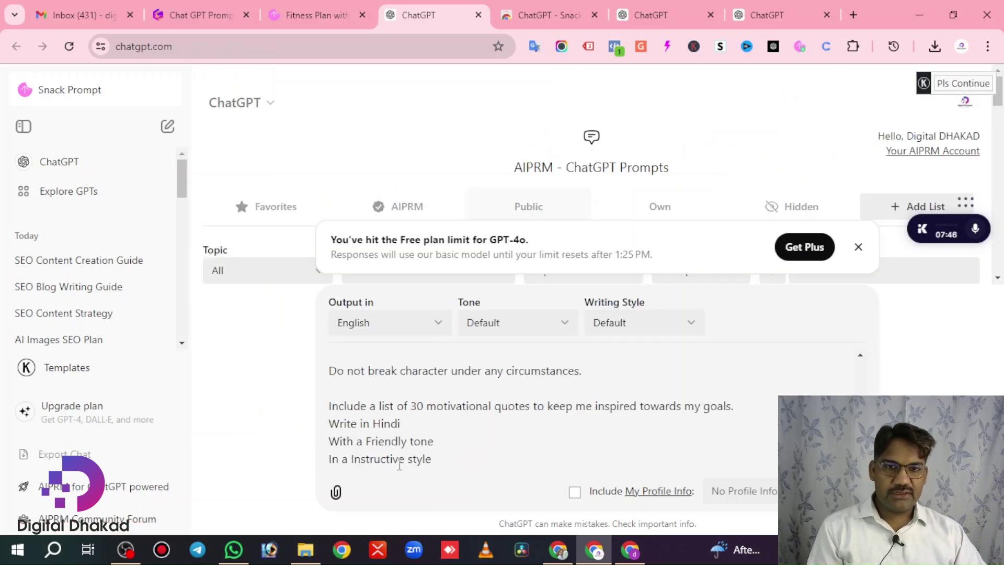
pyautogui.scroll(10, 539, 433)
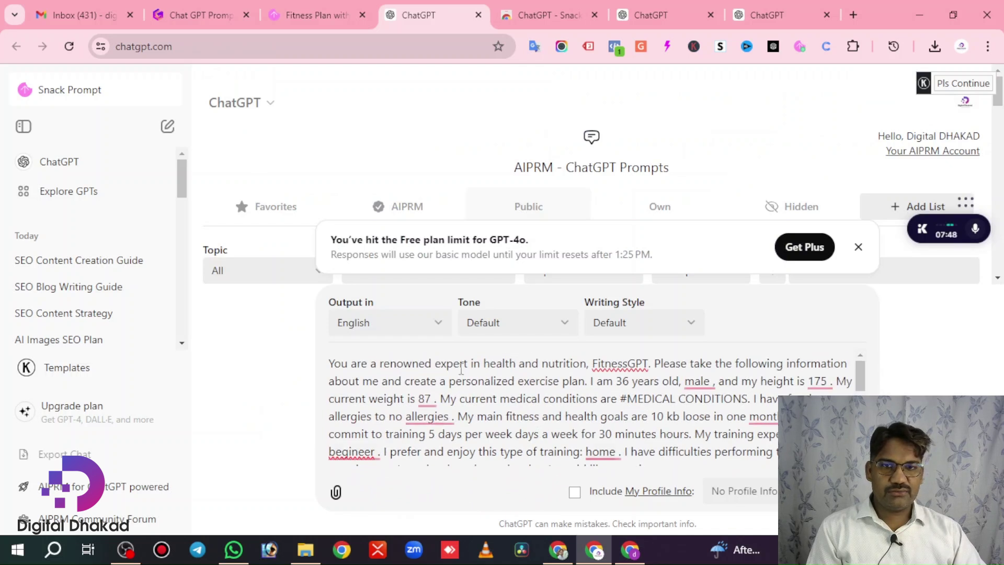
pyautogui.moveTo(330, 363); pyautogui.dragTo(454, 382)
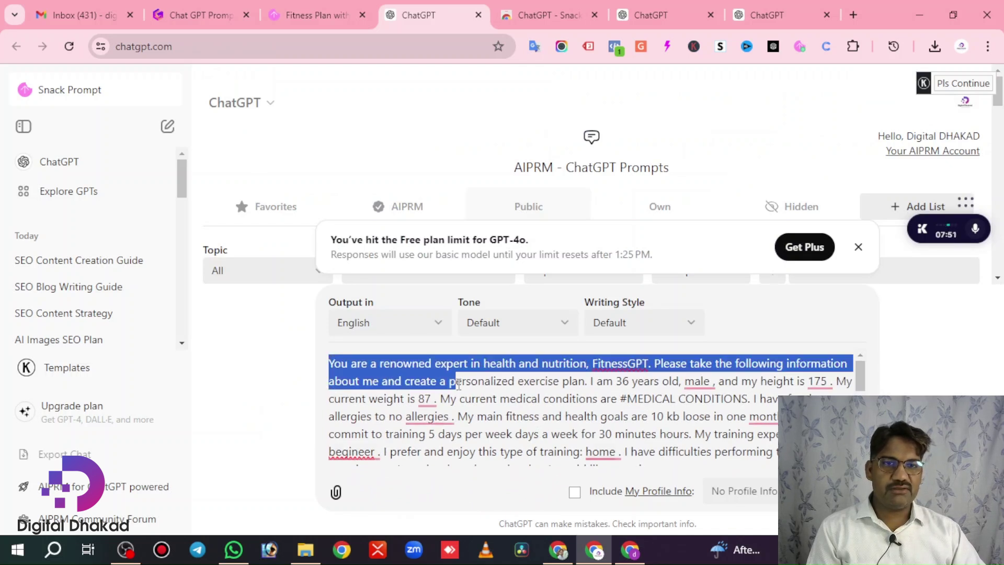
pyautogui.scroll(-10, 490, 418)
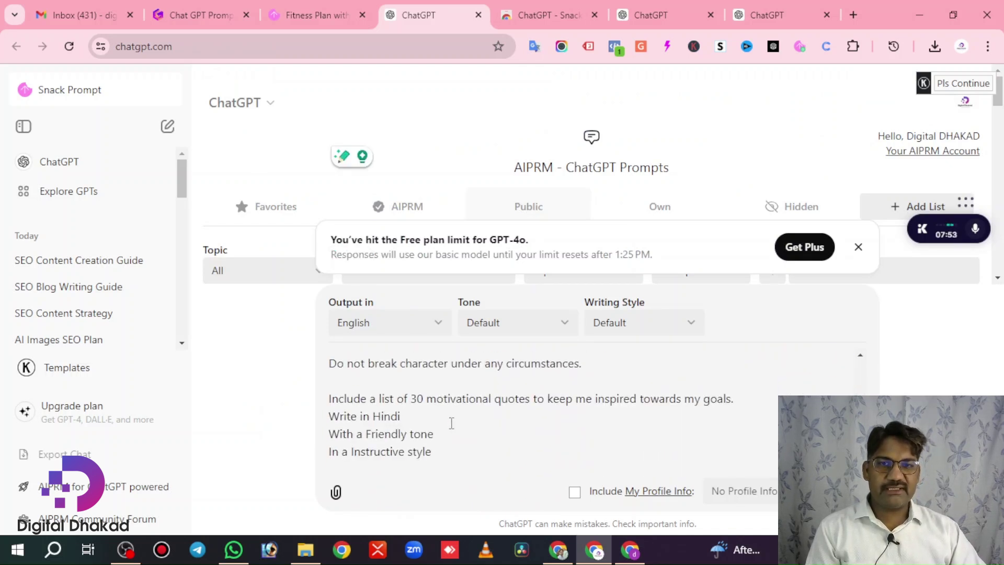
pyautogui.moveTo(400, 416); pyautogui.dragTo(350, 416)
pyautogui.click(433, 417)
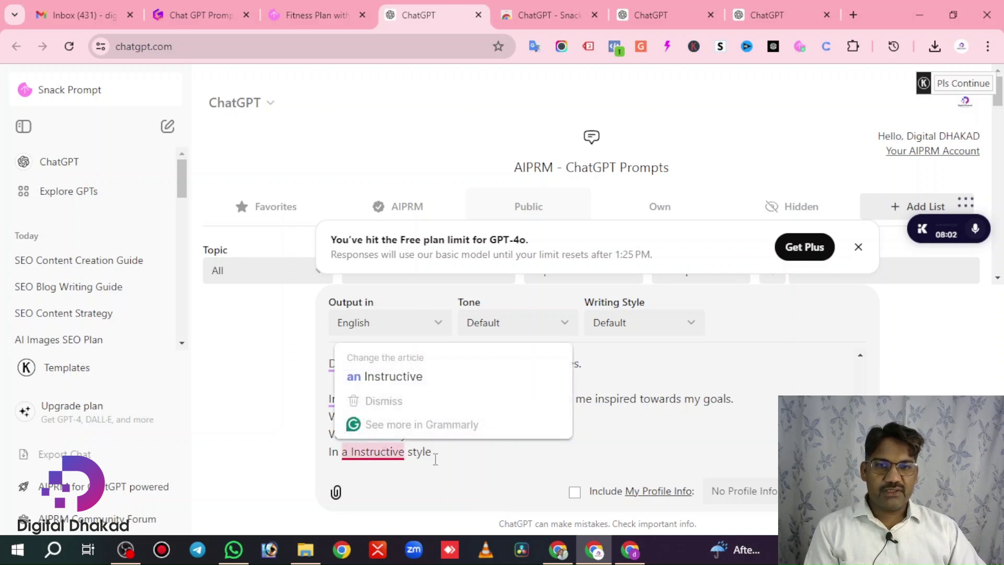
pyautogui.moveTo(397, 460)
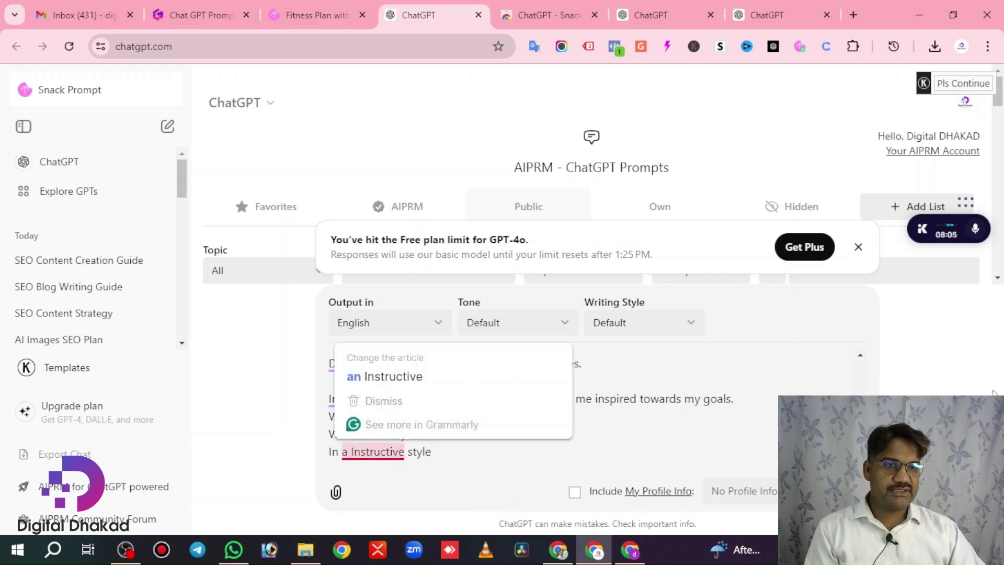
pyautogui.press('Return')
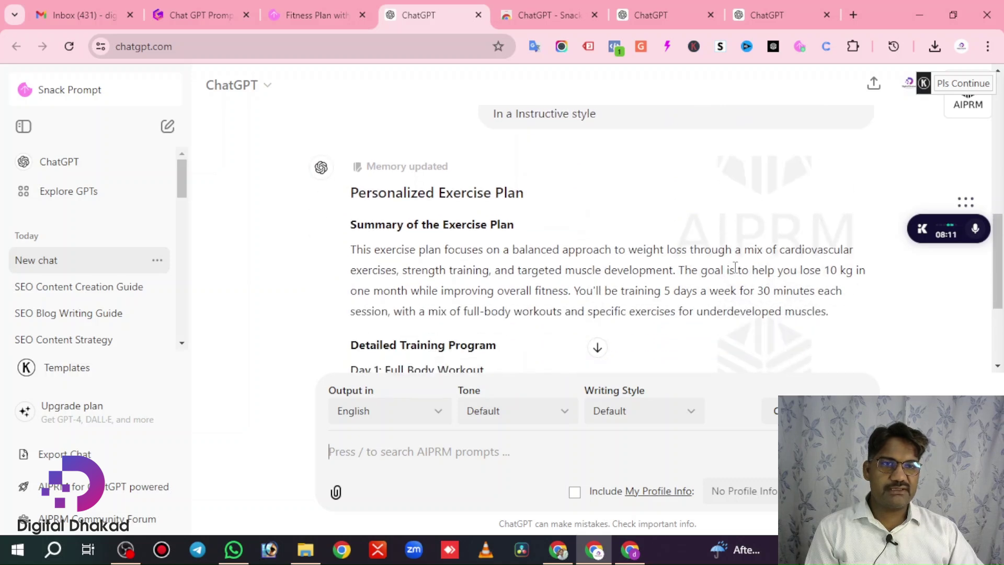
# Step: Examine the generated exercise plan's summary and its day-by-day detailed training program
pyautogui.scroll(-5, 554, 214)
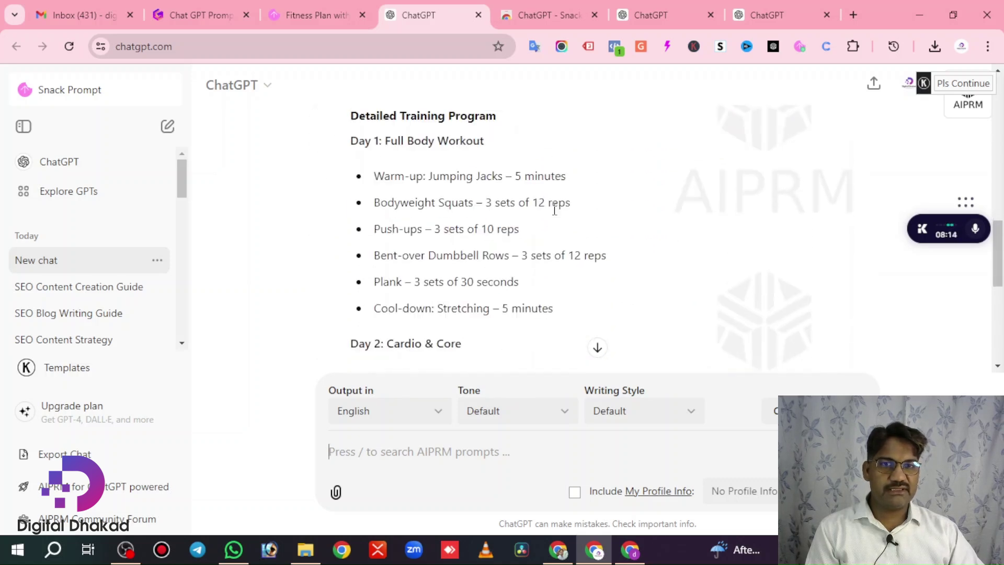
pyautogui.scroll(1, 556, 215)
pyautogui.scroll(1, 562, 206)
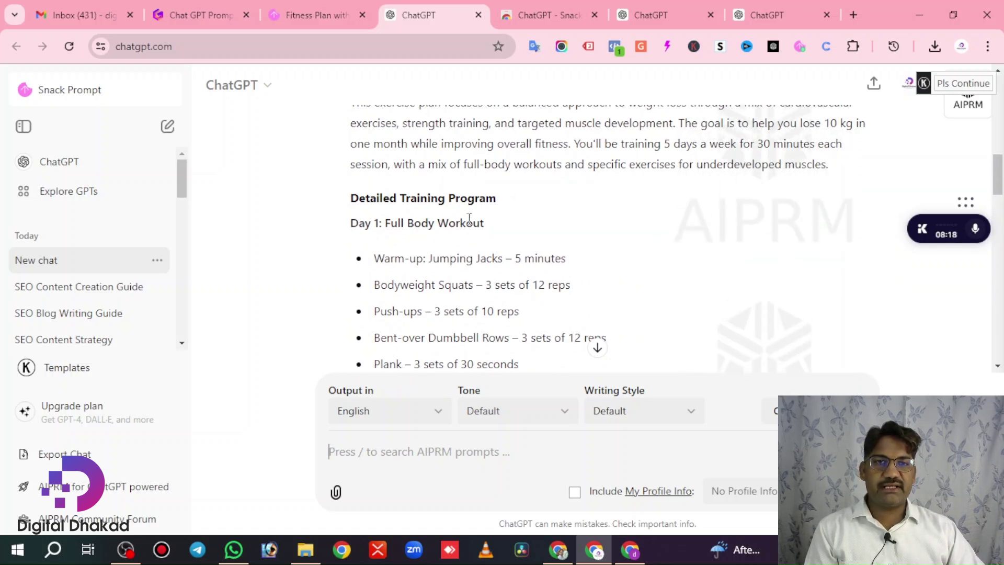
pyautogui.scroll(-1, 465, 229)
pyautogui.moveTo(391, 150); pyautogui.dragTo(484, 152)
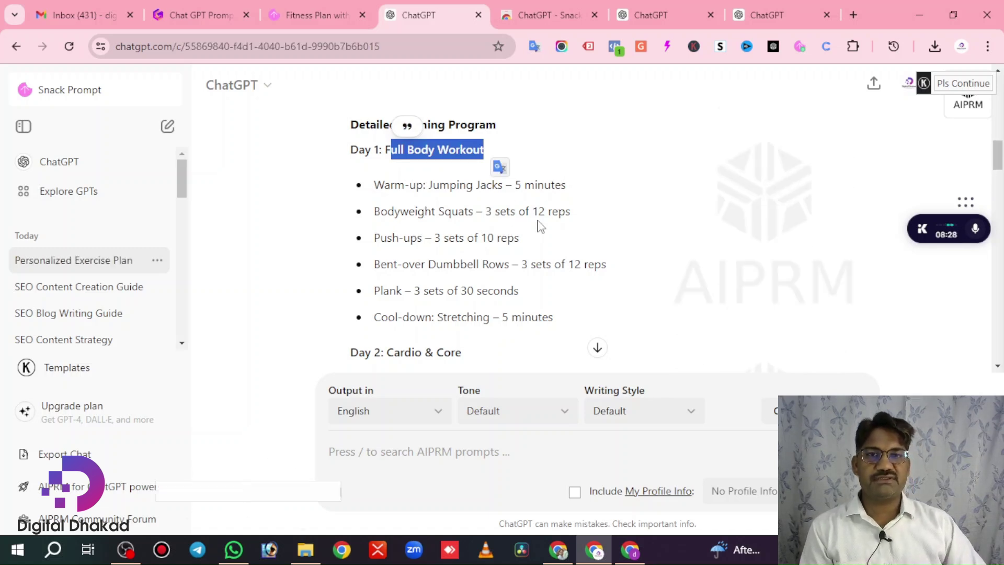
pyautogui.scroll(-1, 434, 255)
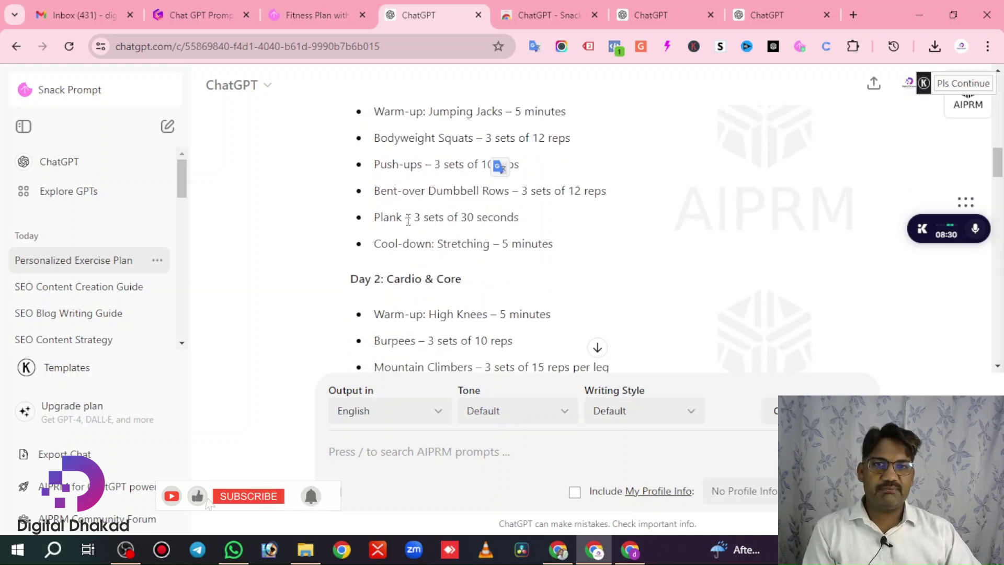
pyautogui.scroll(-1, 427, 262)
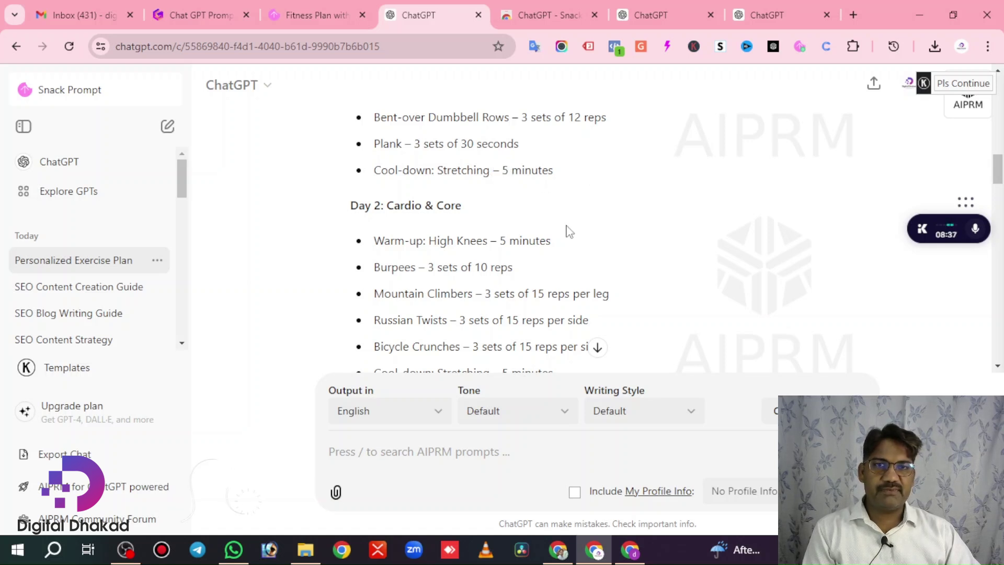
pyautogui.scroll(-1, 445, 230)
pyautogui.scroll(-1, 522, 199)
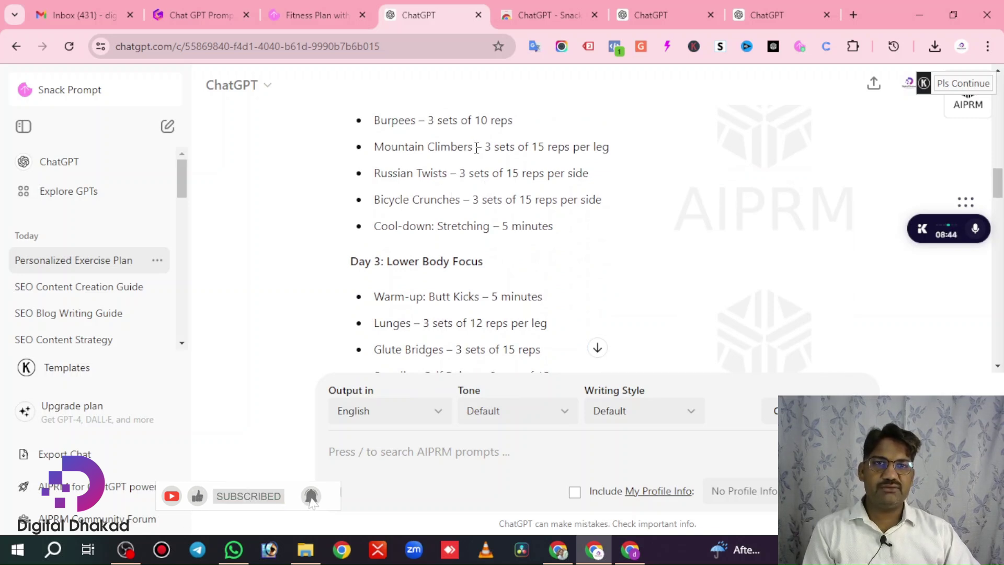
pyautogui.click(400, 456)
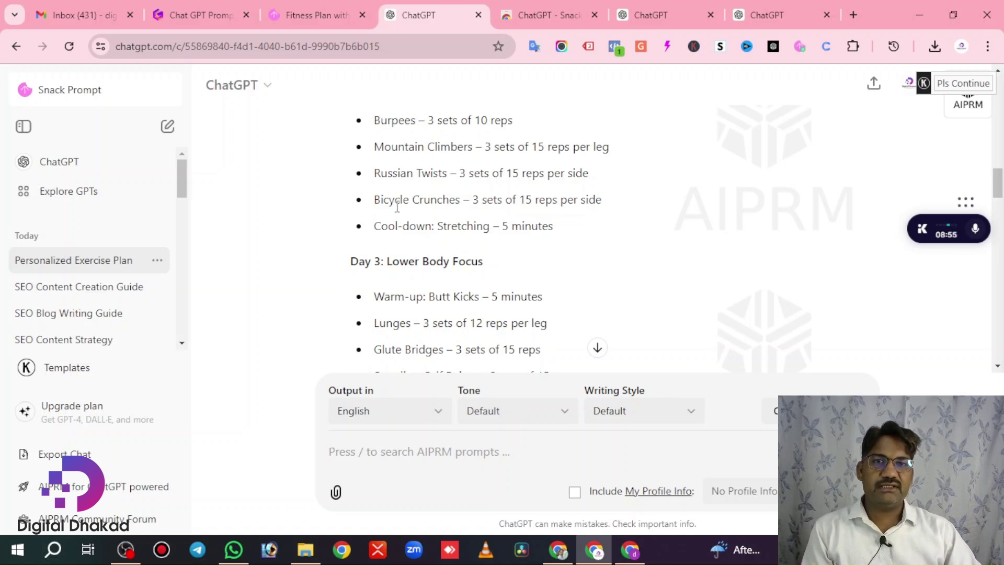
pyautogui.moveTo(375, 201); pyautogui.dragTo(410, 201)
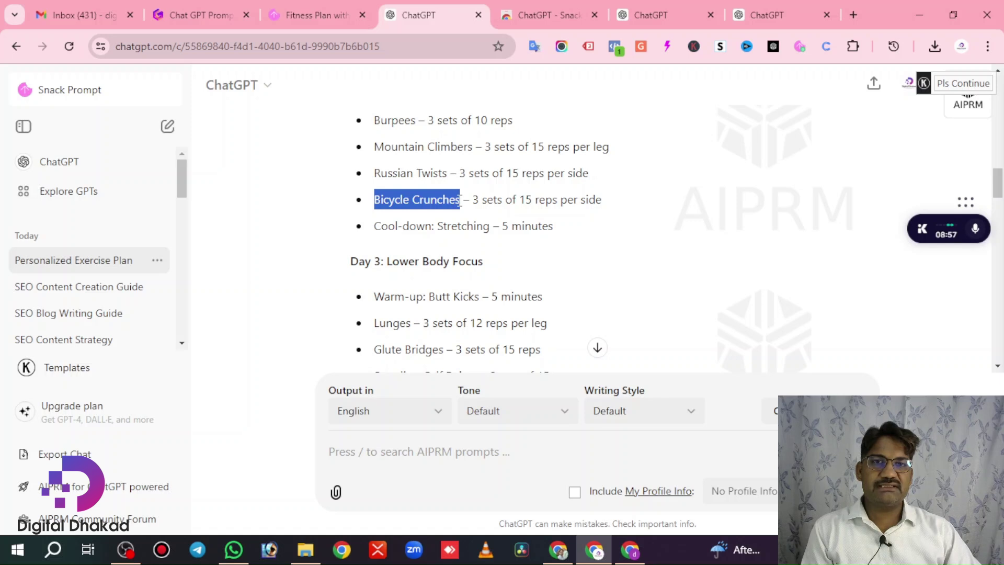
pyautogui.click(373, 460)
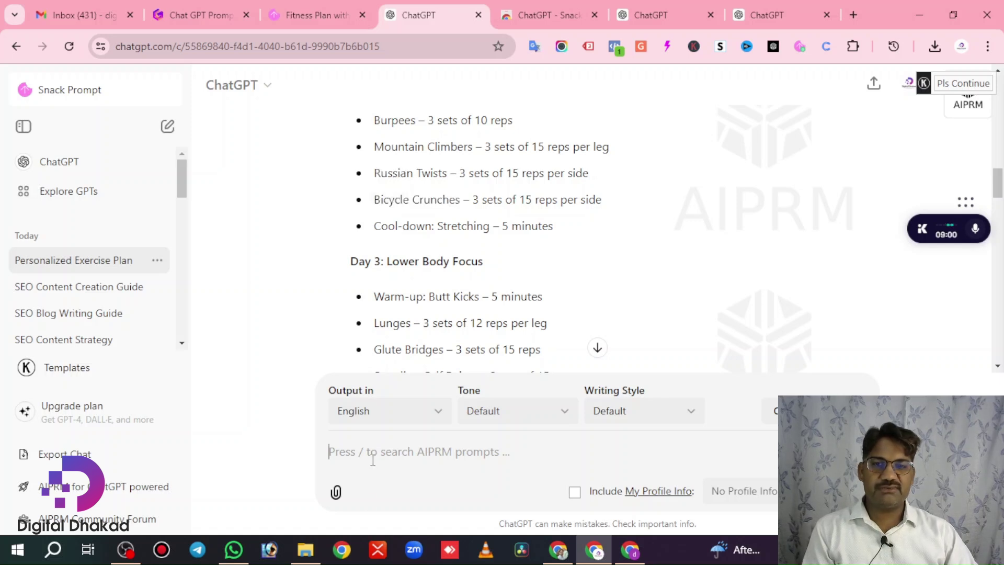
pyautogui.hotkey('ctrl', 'v')
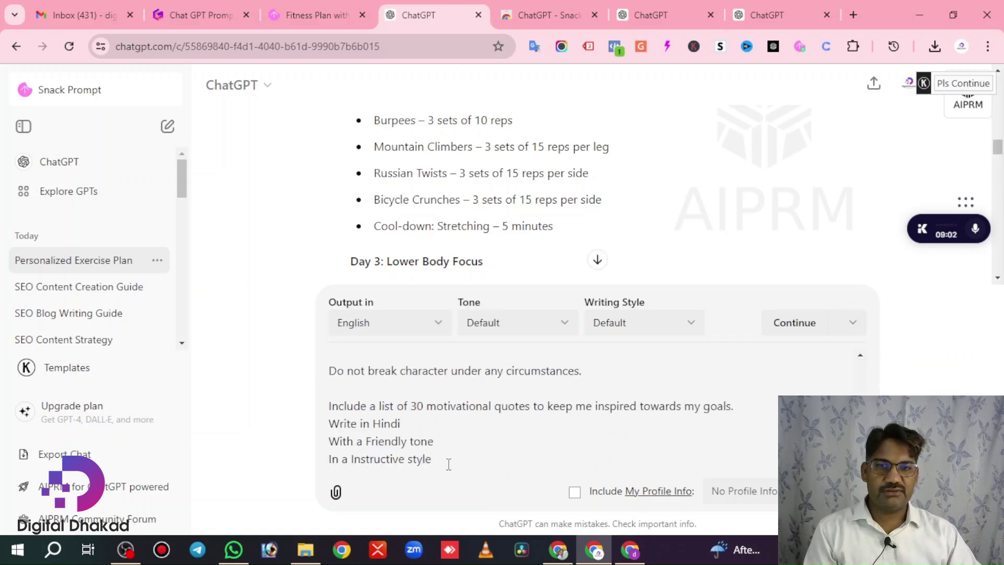
pyautogui.hotkey('ctrl', 'a')
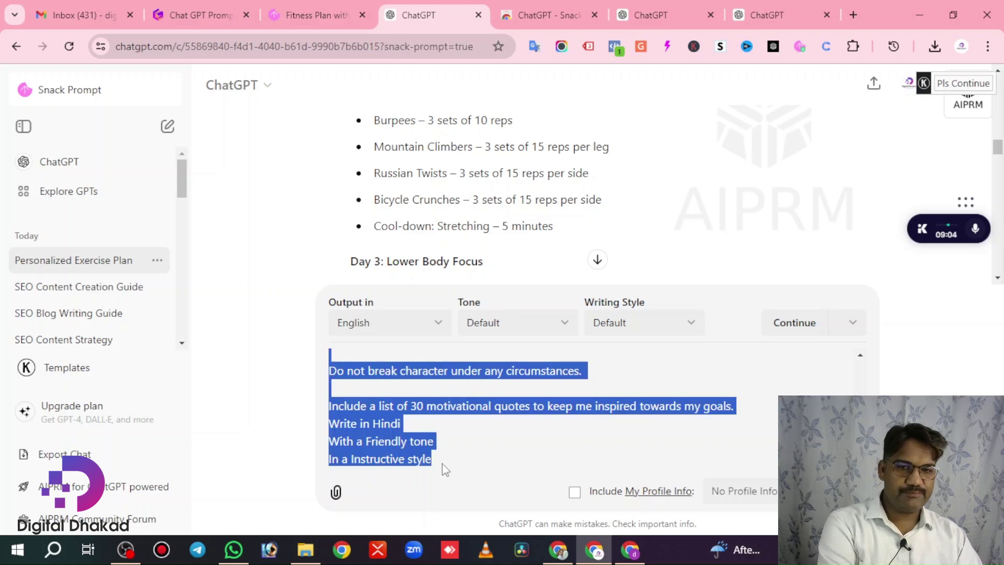
pyautogui.hotkey('ctrl', 'x')
# Step: Copy the exercise name "Bicycle Crunches" from the Day 2 list and paste it into the chat's message box
pyautogui.moveTo(377, 204); pyautogui.dragTo(459, 203)
pyautogui.rightClick(440, 206)
pyautogui.click(467, 215)
pyautogui.click(445, 464)
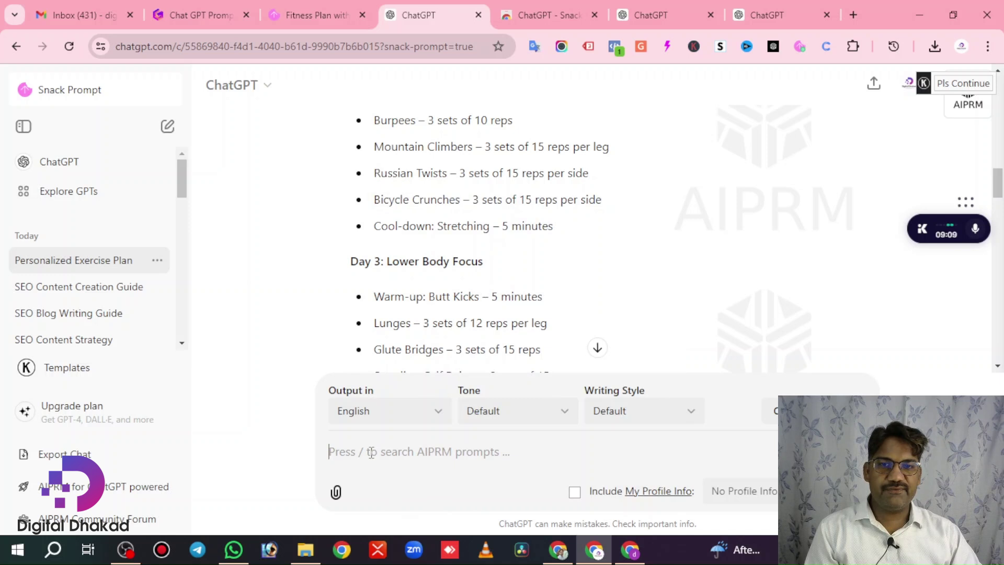
pyautogui.hotkey('ctrl', 'v')
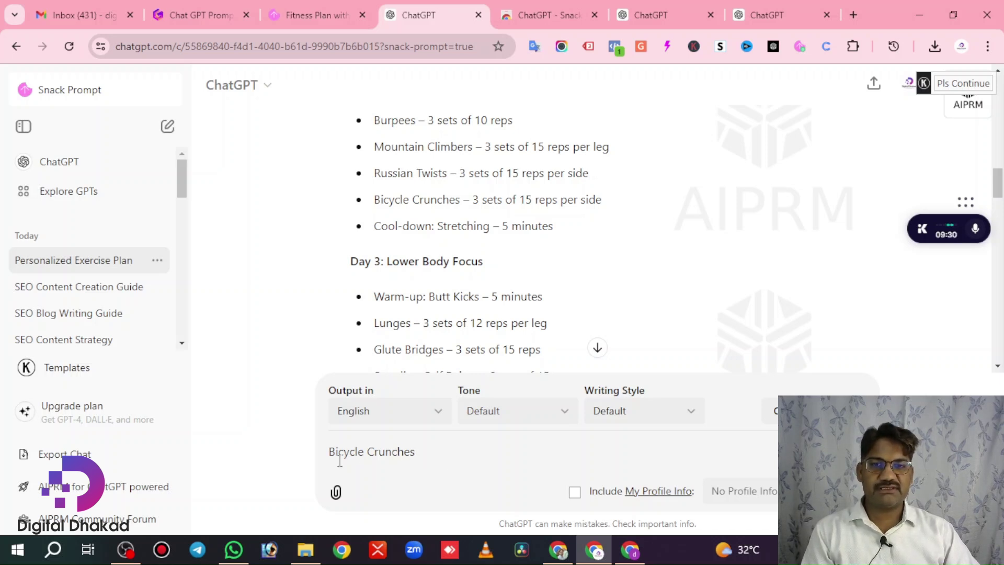
pyautogui.moveTo(330, 451); pyautogui.dragTo(417, 451)
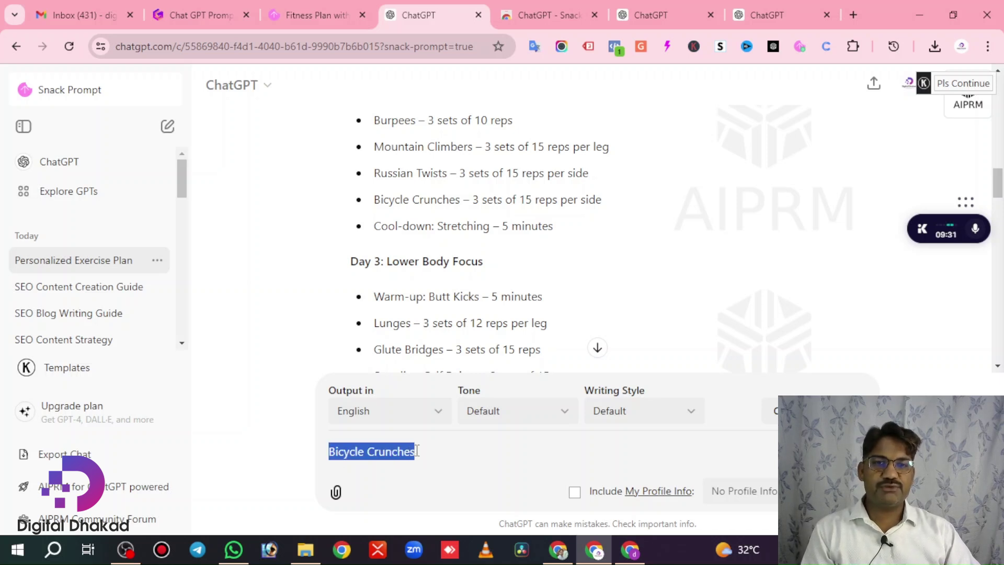
pyautogui.click(449, 450)
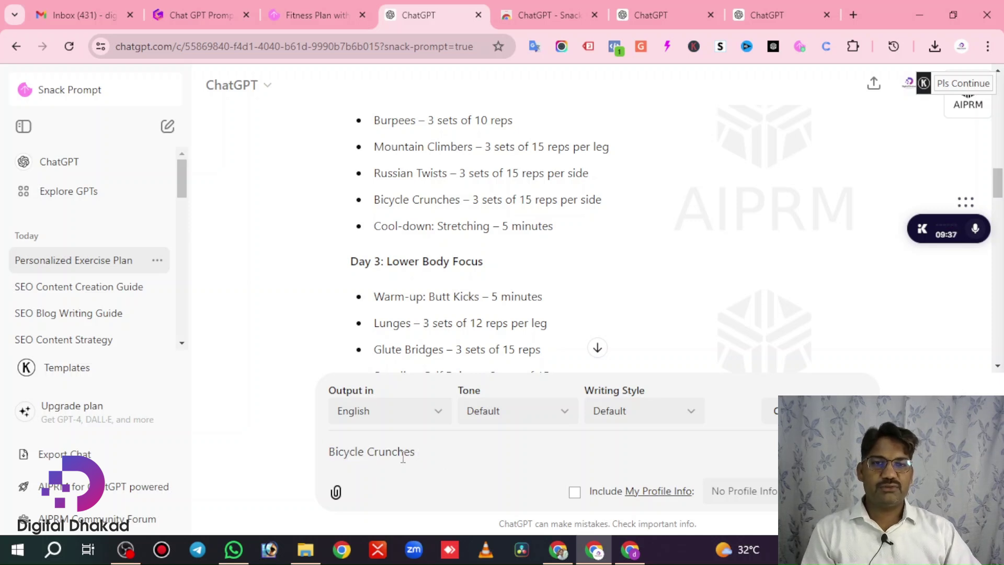
pyautogui.scroll(3, 409, 199)
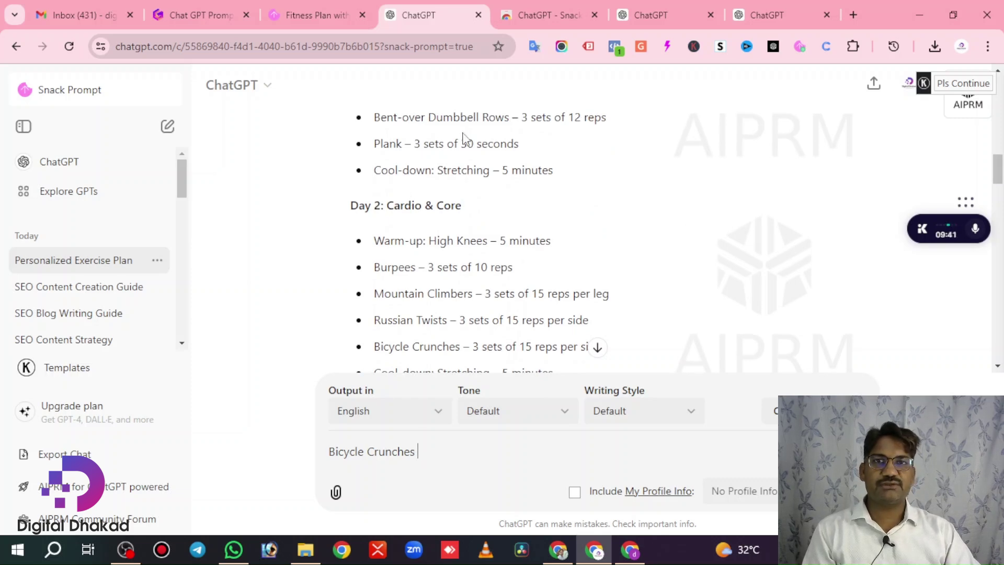
# Step: Revisit the Fitness Plan with AI prompt page and the presentation slide on leveraging Snackprompt in ChatGPT
pyautogui.click(305, 16)
pyautogui.scroll(15, 459, 275)
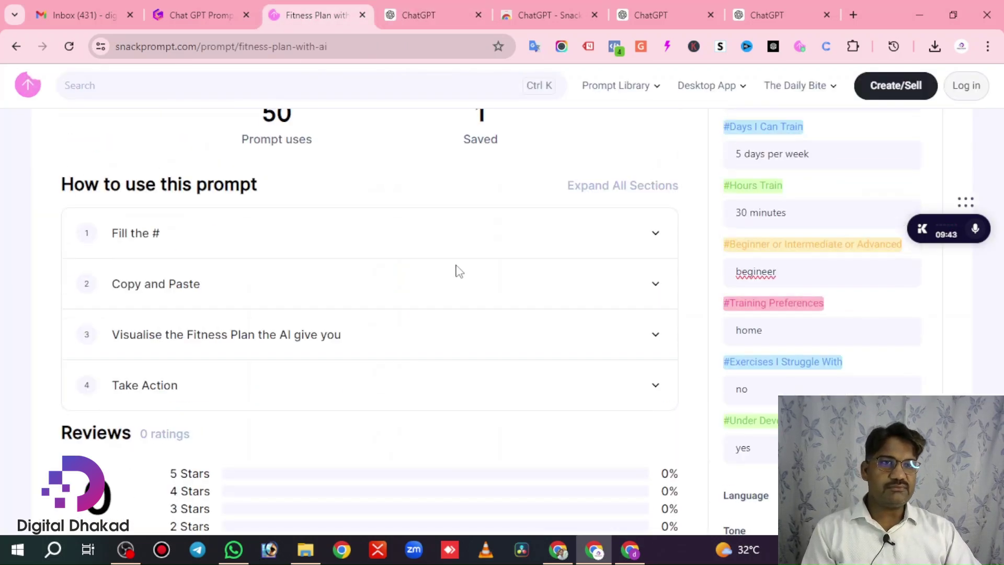
pyautogui.scroll(3, 530, 325)
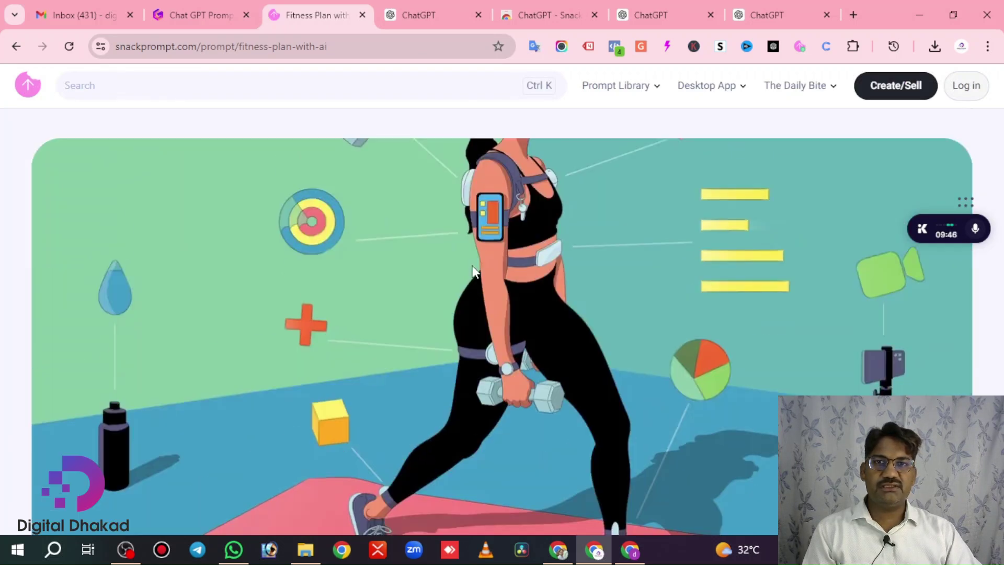
pyautogui.click(199, 16)
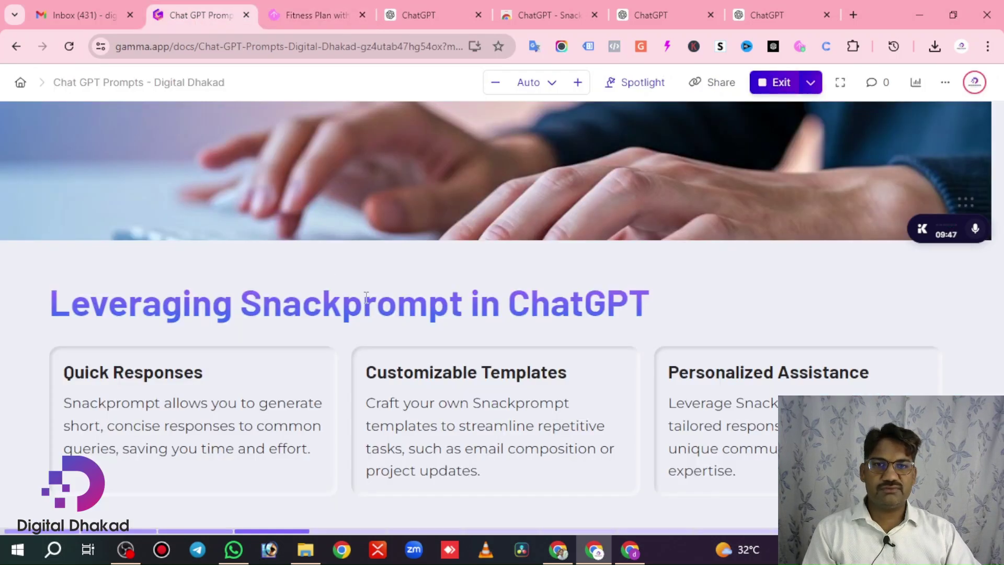
pyautogui.click(334, 9)
pyautogui.click(434, 8)
# Step: View the ChatGPT - Snack Prompt page in the Chrome Web Store, check the installed extensions list and open the Snack Prompt extension's popup
pyautogui.click(551, 14)
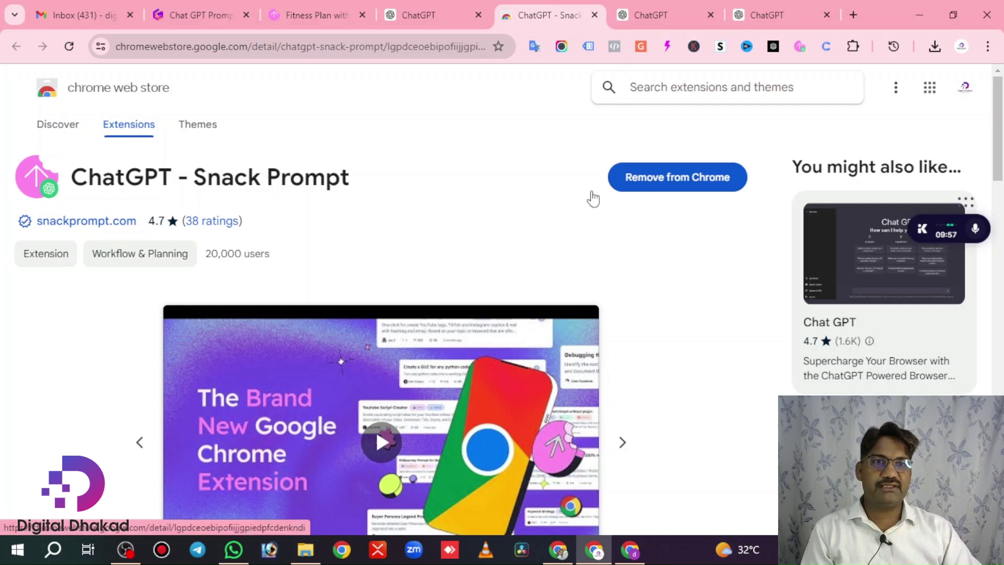
pyautogui.click(858, 47)
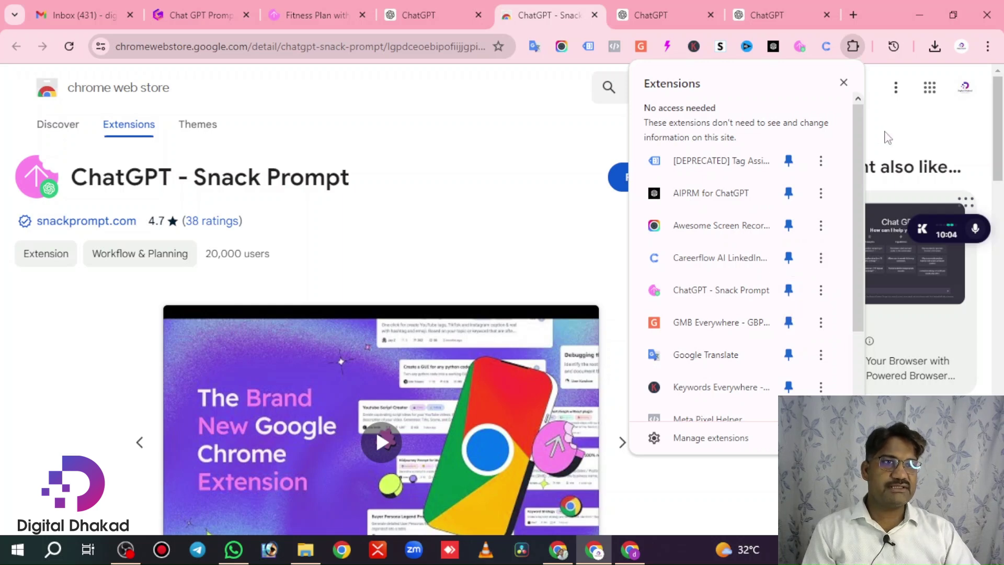
pyautogui.click(905, 128)
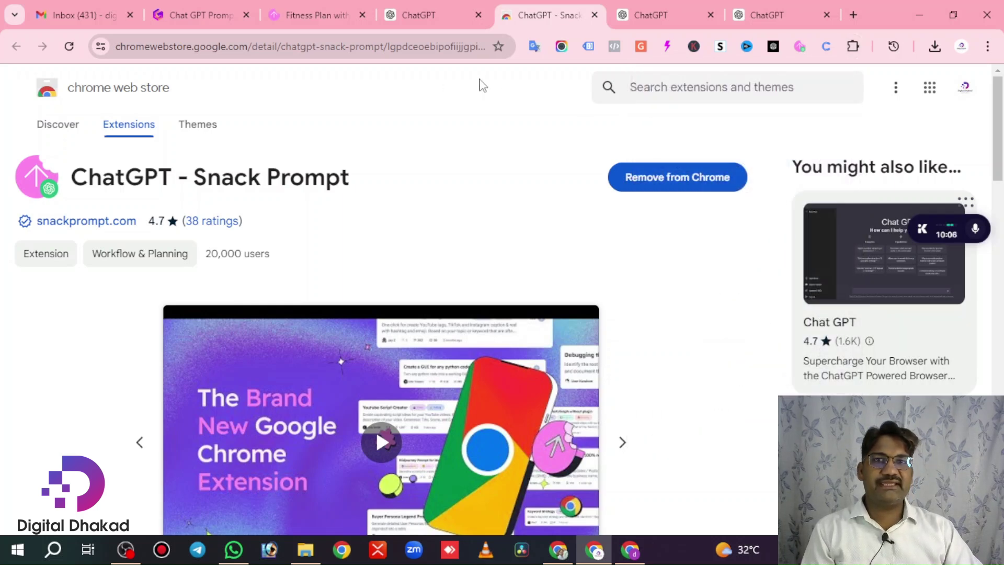
pyautogui.click(800, 47)
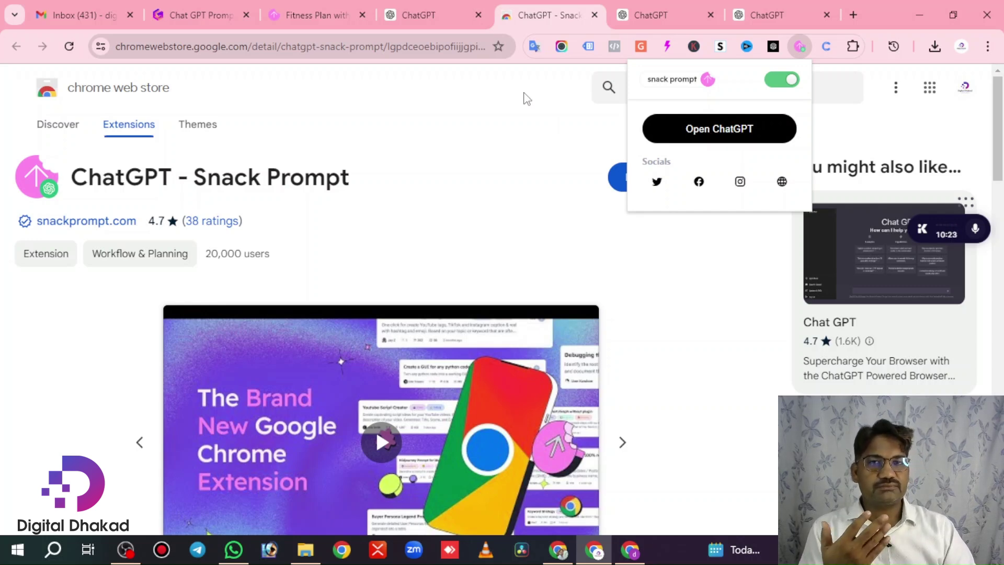
# Step: Close the spare ChatGPT page without the Snack Prompt sidebar and return to the Personalized Exercise Plan chat
pyautogui.click(651, 11)
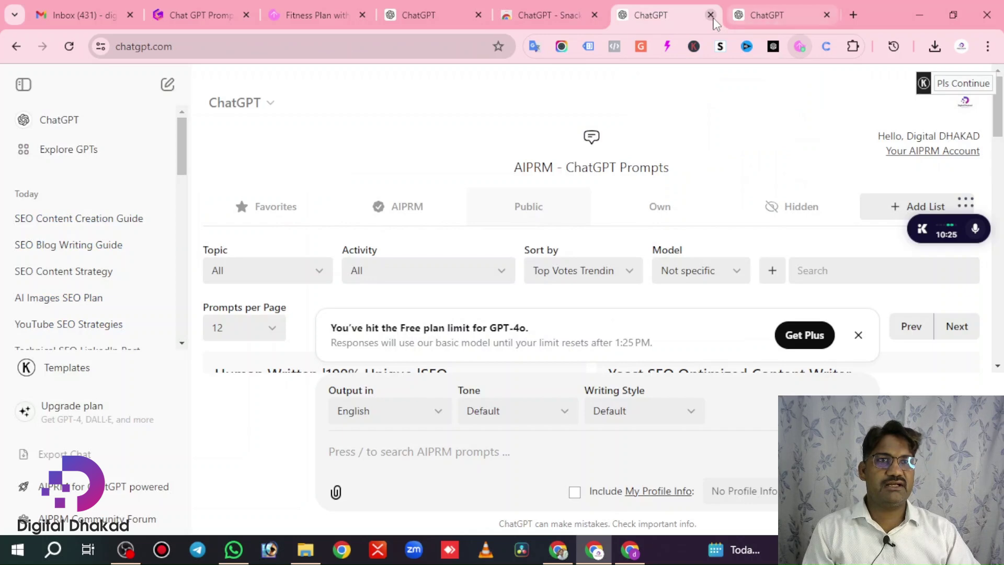
pyautogui.click(711, 14)
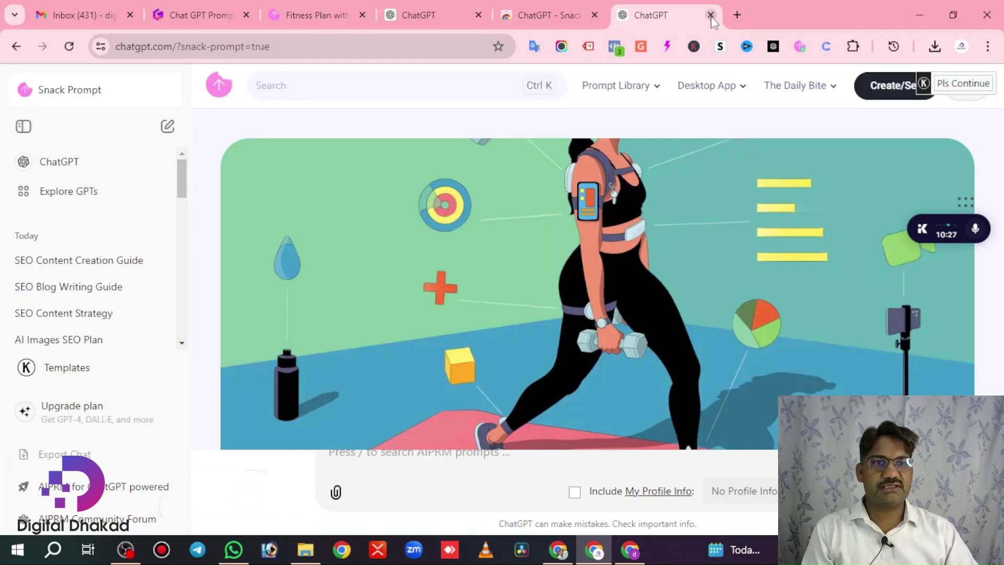
pyautogui.click(429, 15)
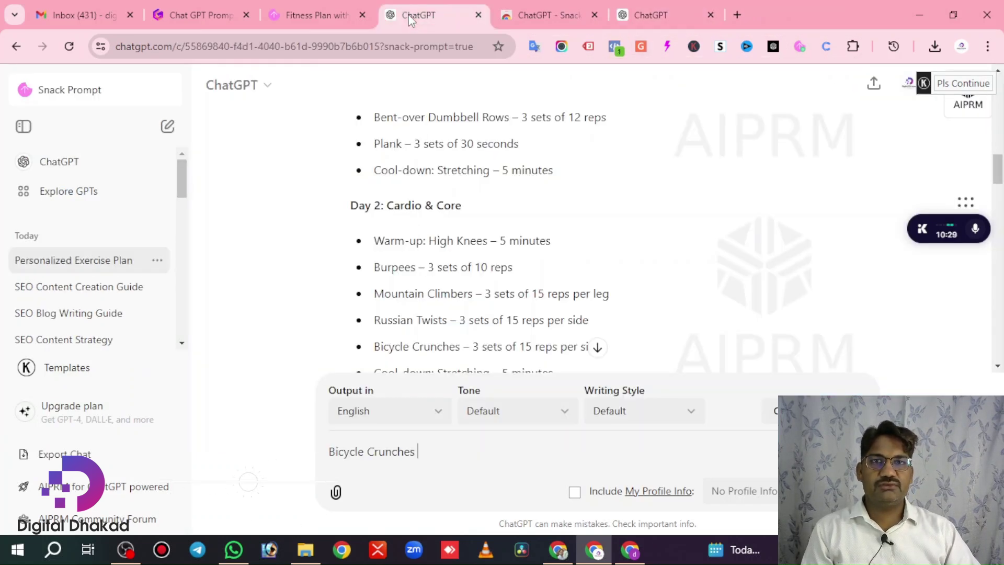
# Step: Look over the Fitness Plan with AI prompt page on Snack Prompt and go back to the Health & Wellness topic
pyautogui.click(306, 12)
pyautogui.scroll(-8, 766, 249)
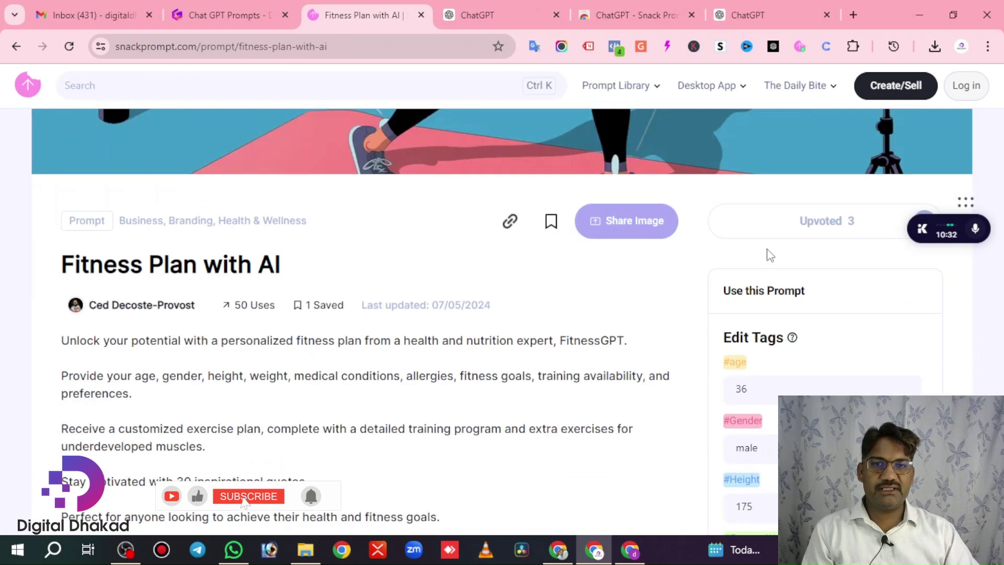
pyautogui.scroll(-10, 690, 335)
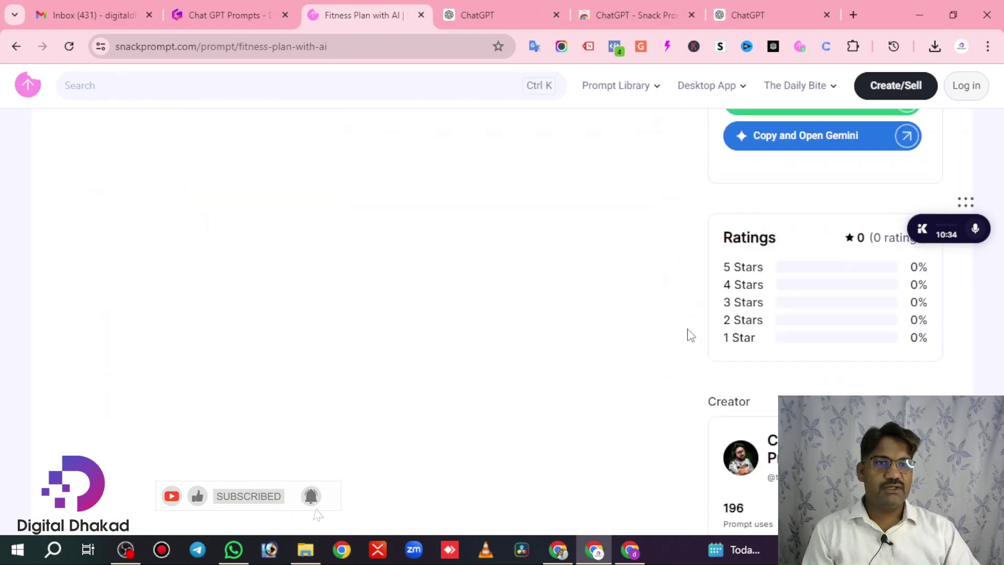
pyautogui.scroll(15, 690, 334)
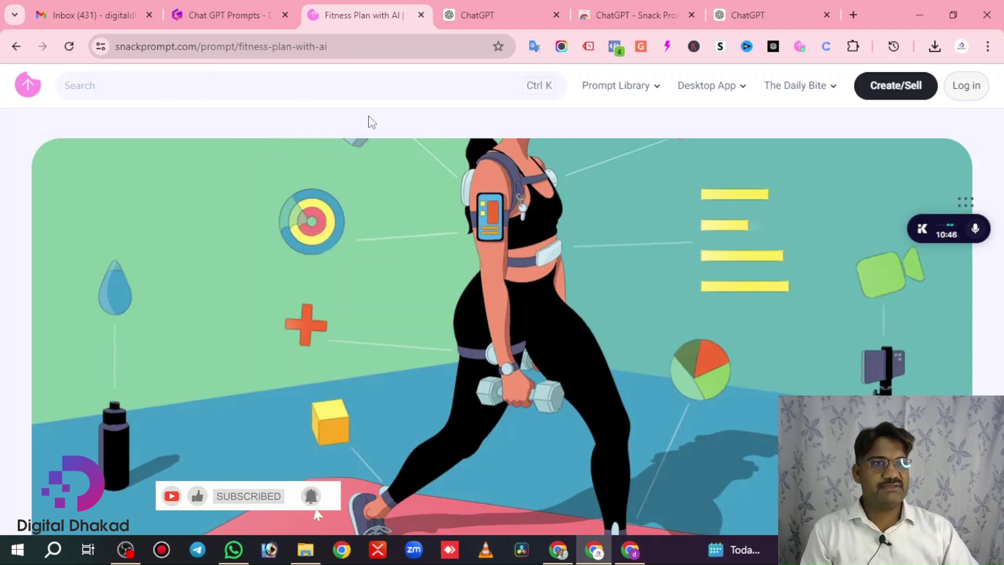
pyautogui.click(16, 46)
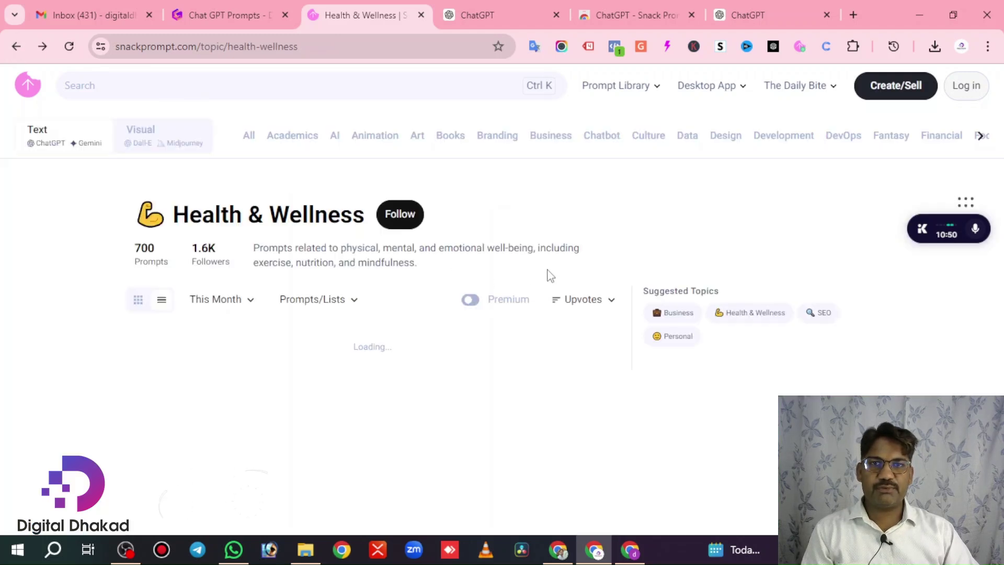
pyautogui.scroll(-1, 596, 224)
pyautogui.scroll(1, 596, 223)
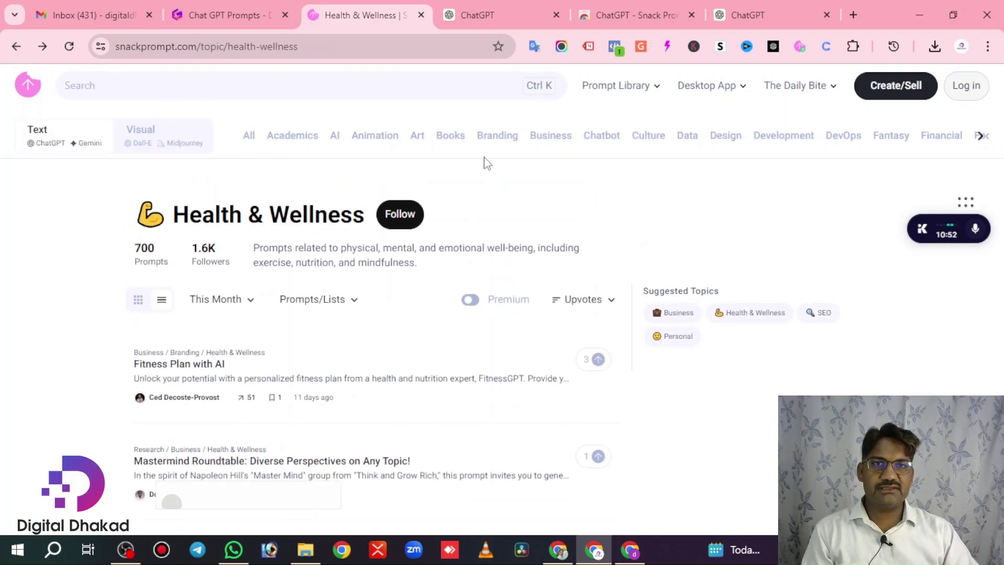
# Step: Browse the Books topic's prompts and open "Write A Complete Book With Sub Chapter"
pyautogui.click(455, 137)
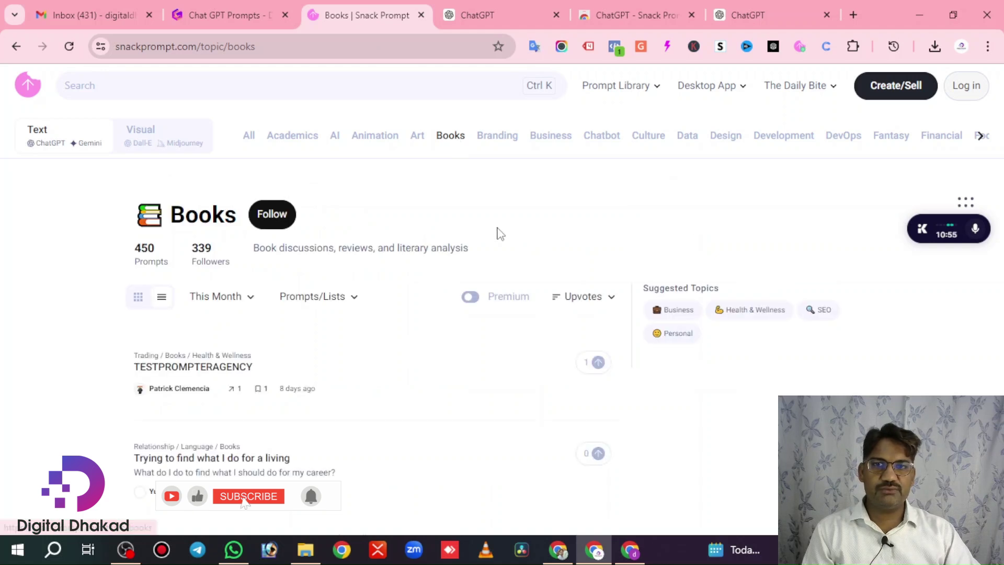
pyautogui.scroll(-5, 497, 230)
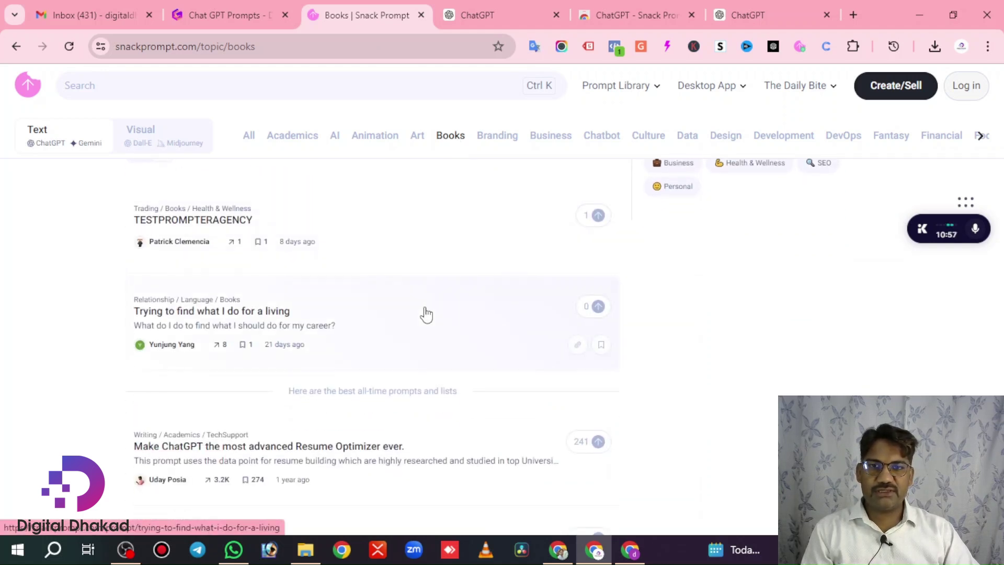
pyautogui.scroll(-4, 426, 314)
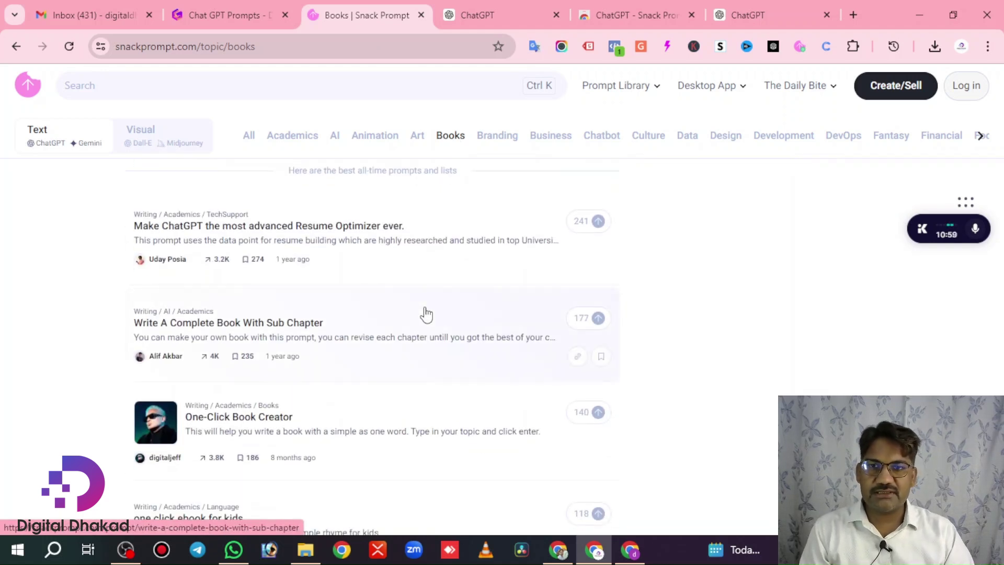
pyautogui.scroll(-1, 456, 360)
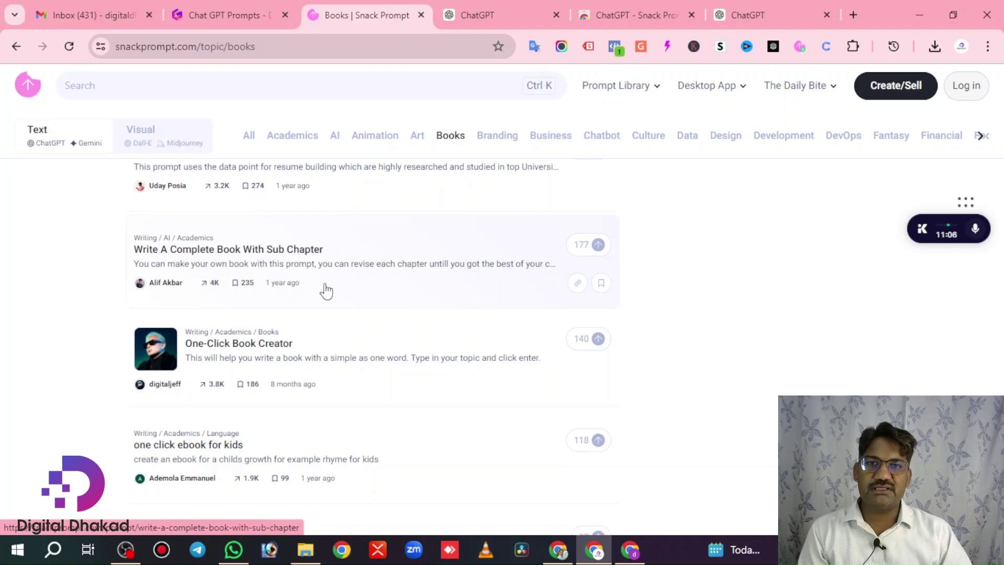
pyautogui.click(255, 252)
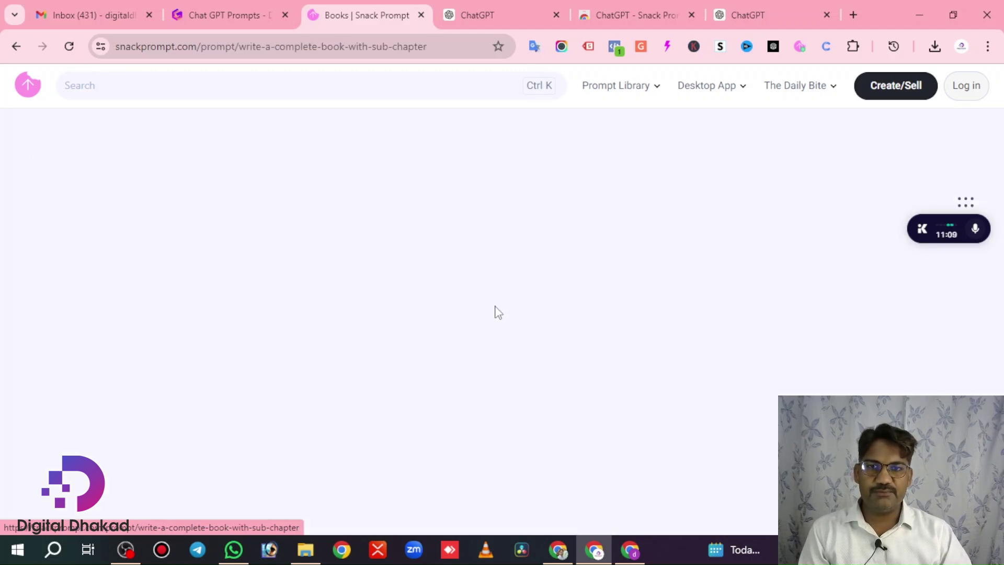
# Step: Fill in the book prompt's #Your Tittle tag with "kids cartoon"
pyautogui.scroll(-2, 702, 297)
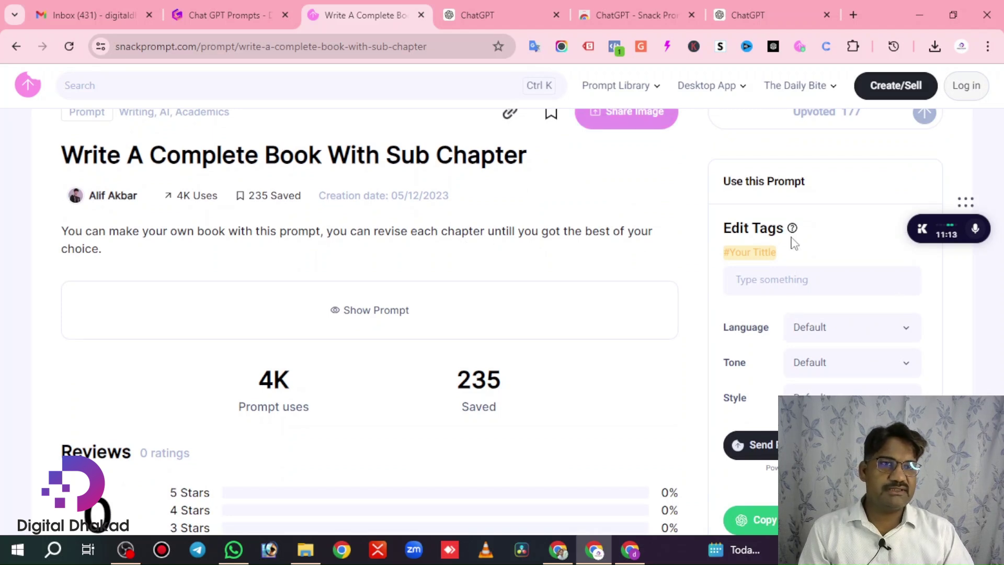
pyautogui.scroll(-1, 764, 250)
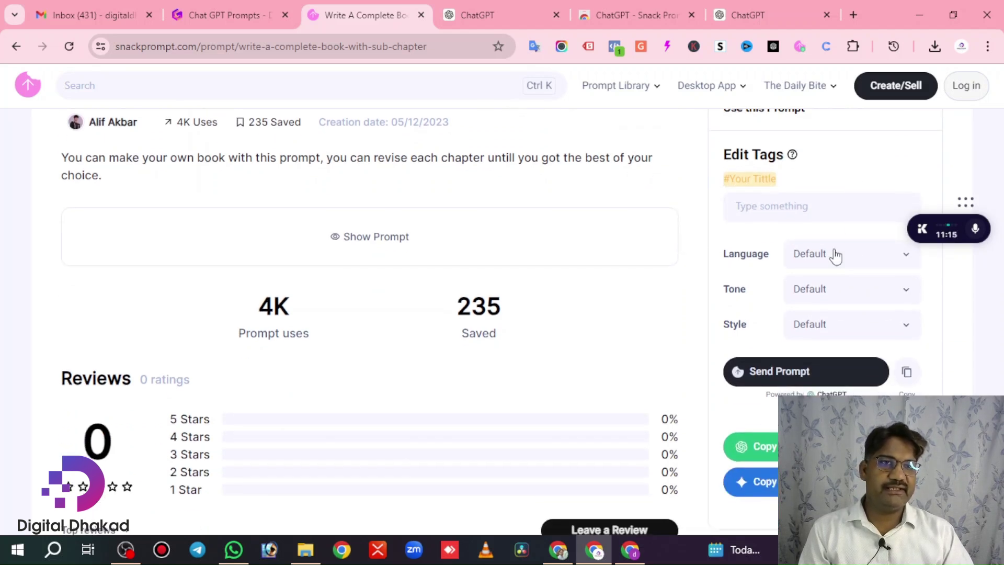
pyautogui.click(765, 210)
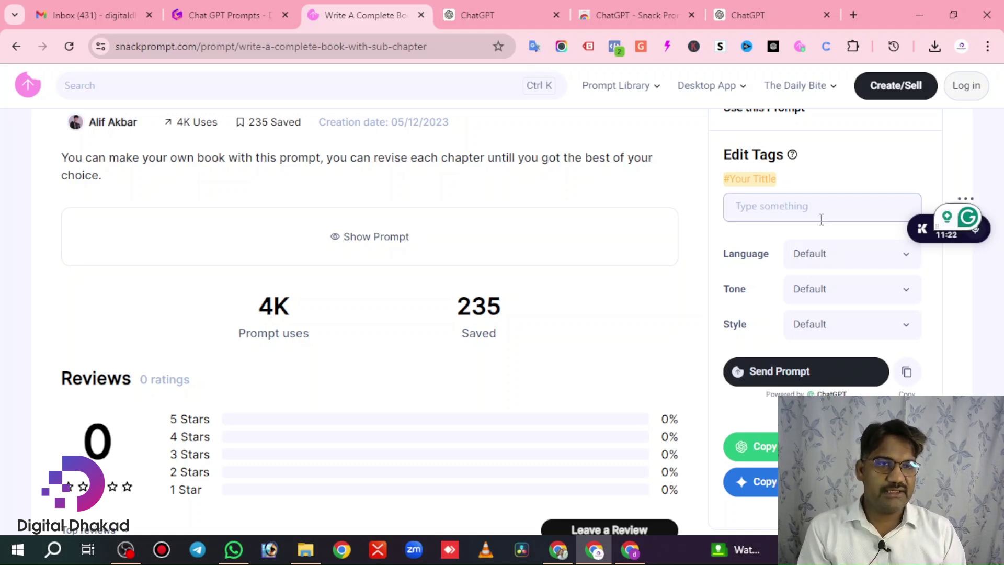
pyautogui.write('kids')
pyautogui.press('BackSpace')
pyautogui.press('BackSpace')
pyautogui.press('BackSpace')
pyautogui.press('BackSpace')
pyautogui.press('BackSpace')
pyautogui.write('f')
pyautogui.press('BackSpace')
pyautogui.press('BackSpace')
pyautogui.press('BackSpace')
pyautogui.write('kids')
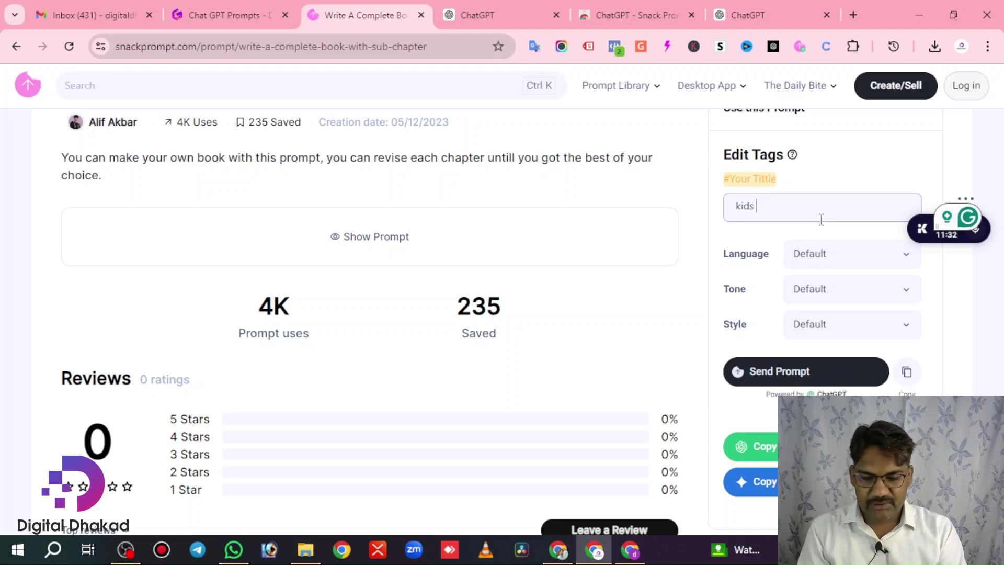
pyautogui.write(' cartoon')
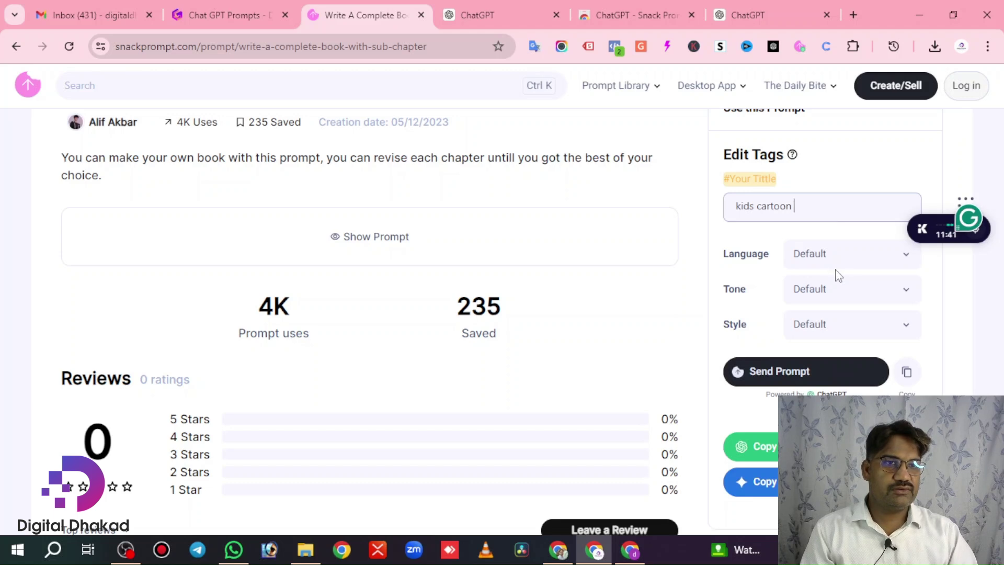
pyautogui.scroll(-2, 837, 274)
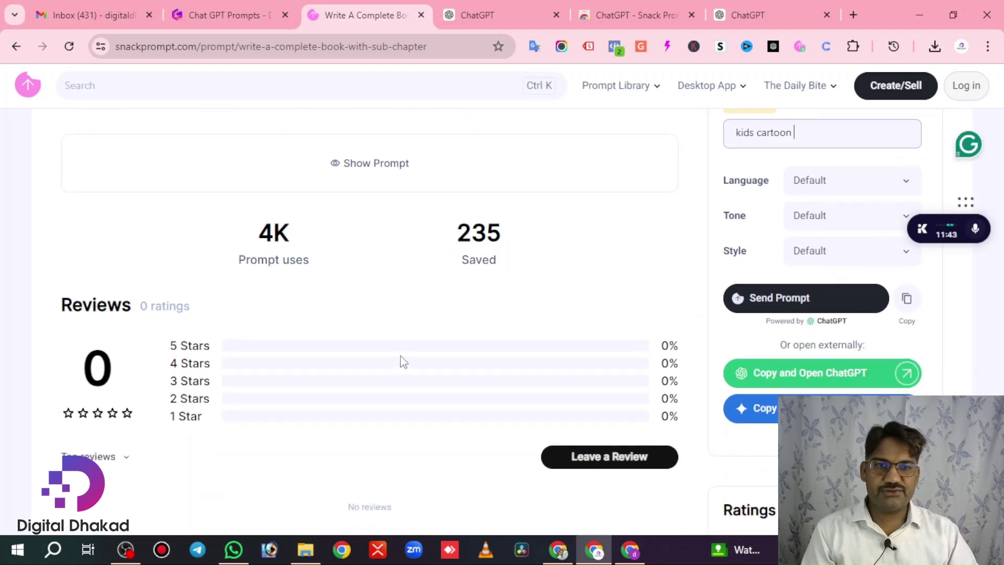
# Step: Look over the book prompt's options, keep Language, Tone and Style at Default, and send the prompt to Snack Prompt's built-in ChatGPT
pyautogui.scroll(-6, 517, 353)
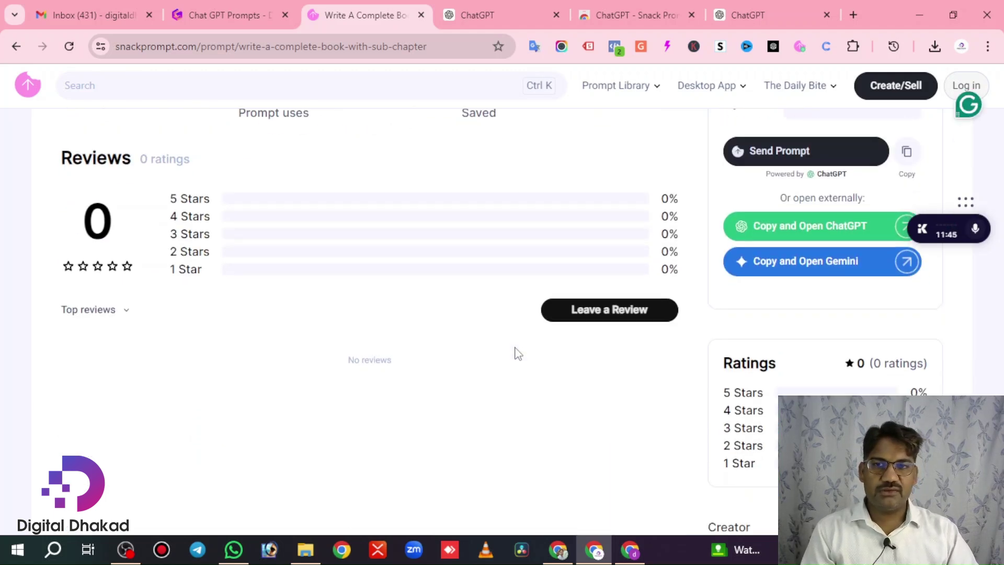
pyautogui.scroll(7, 517, 353)
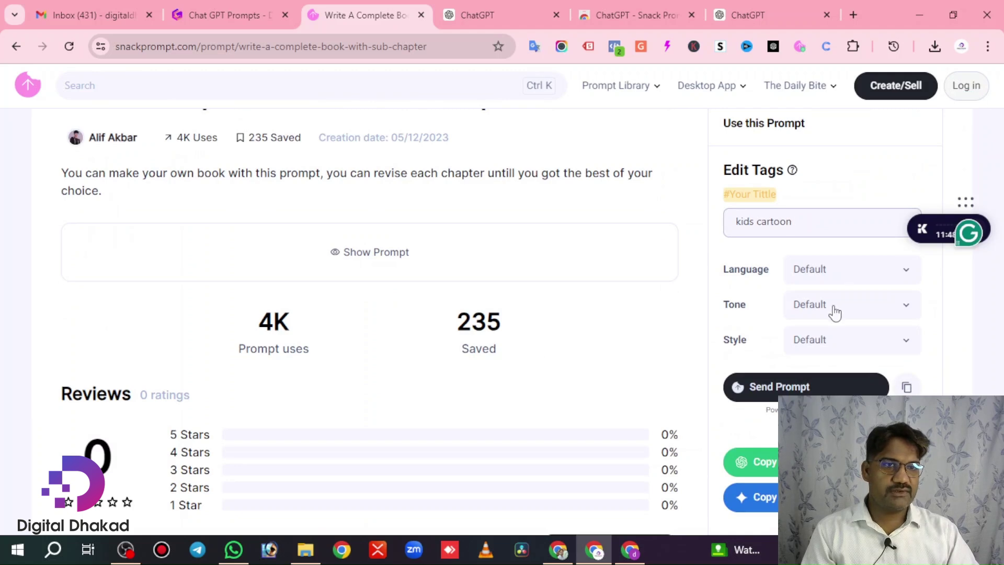
pyautogui.scroll(-1, 892, 314)
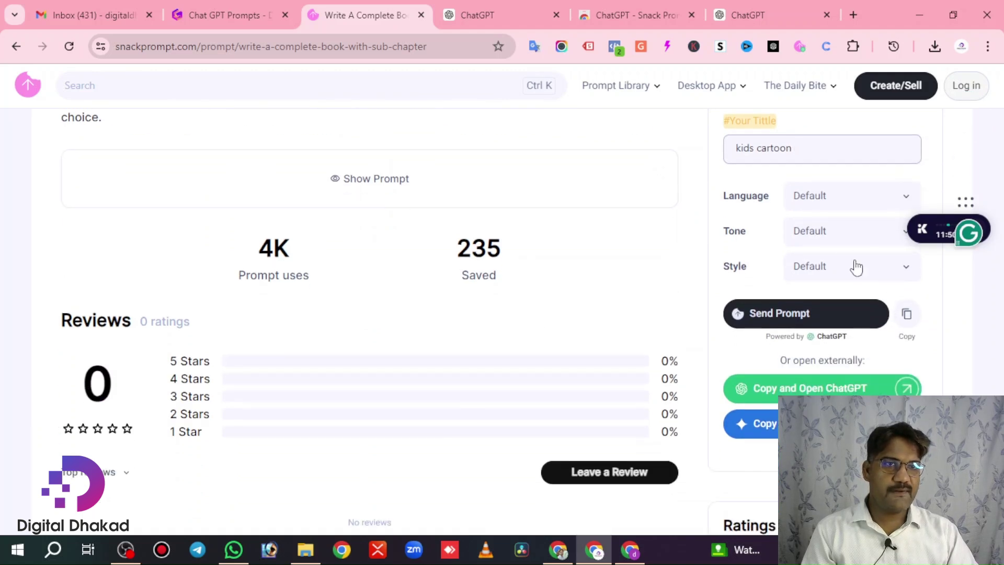
pyautogui.scroll(3, 840, 251)
pyautogui.scroll(-1, 840, 253)
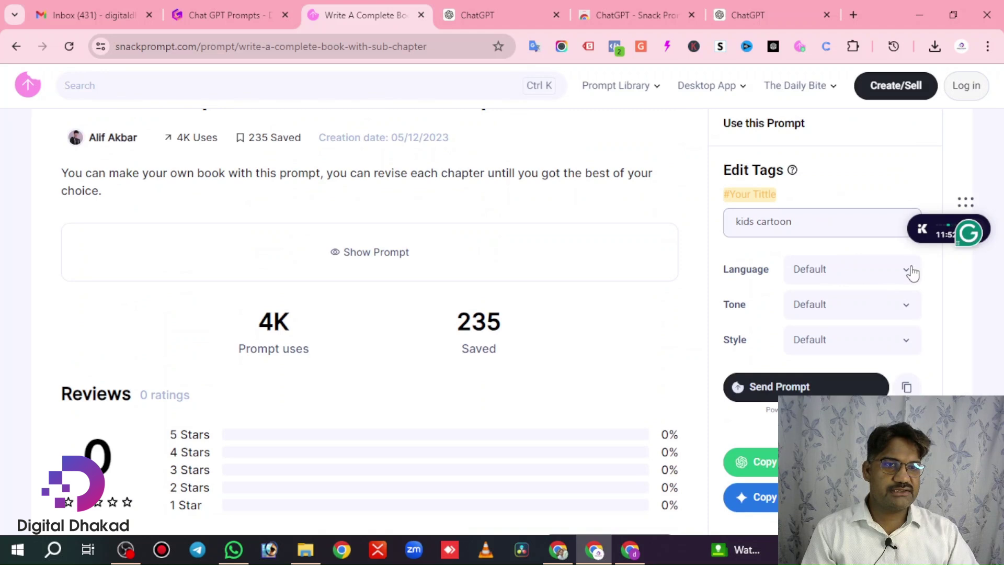
pyautogui.click(904, 315)
pyautogui.scroll(-2, 953, 327)
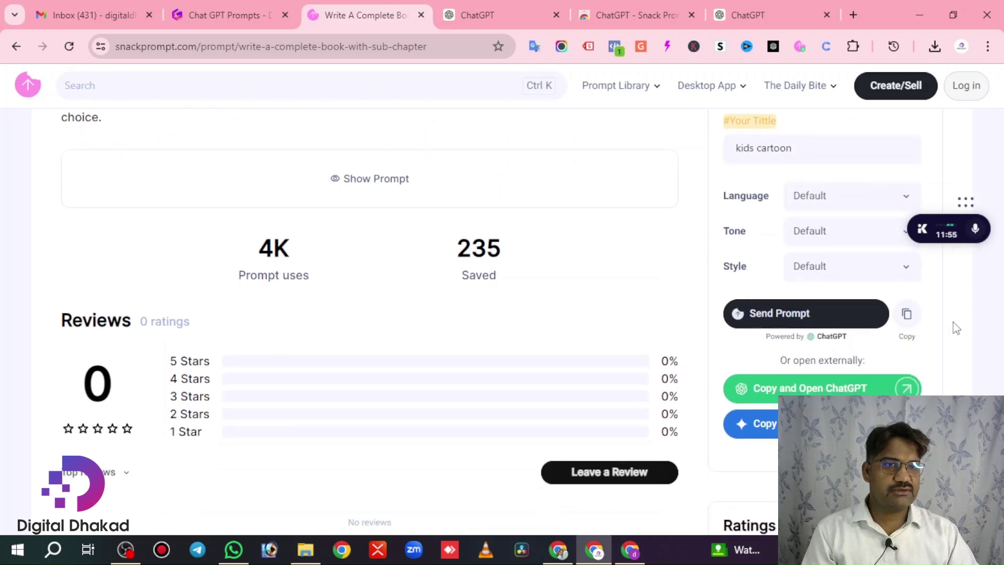
pyautogui.scroll(-2, 904, 335)
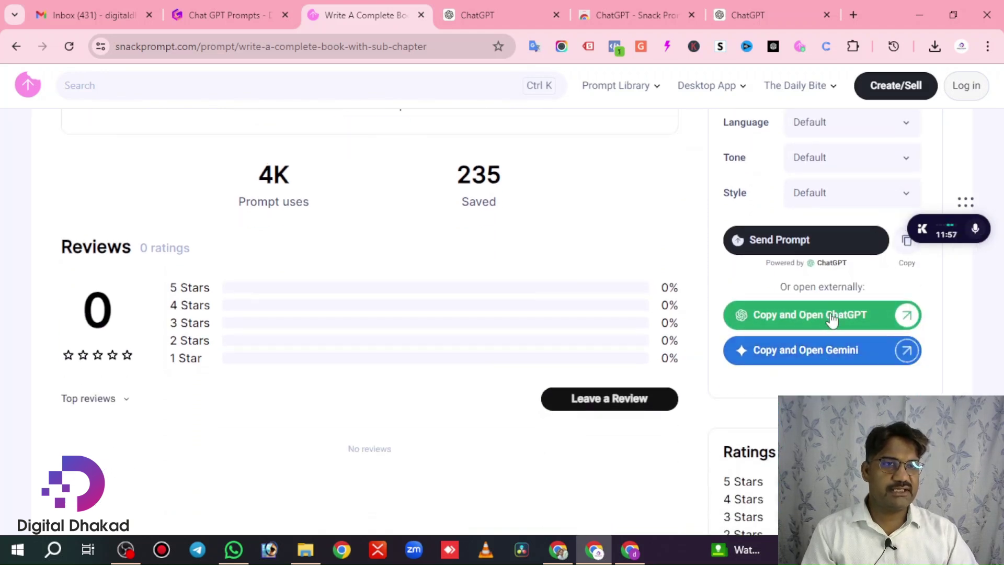
pyautogui.click(788, 241)
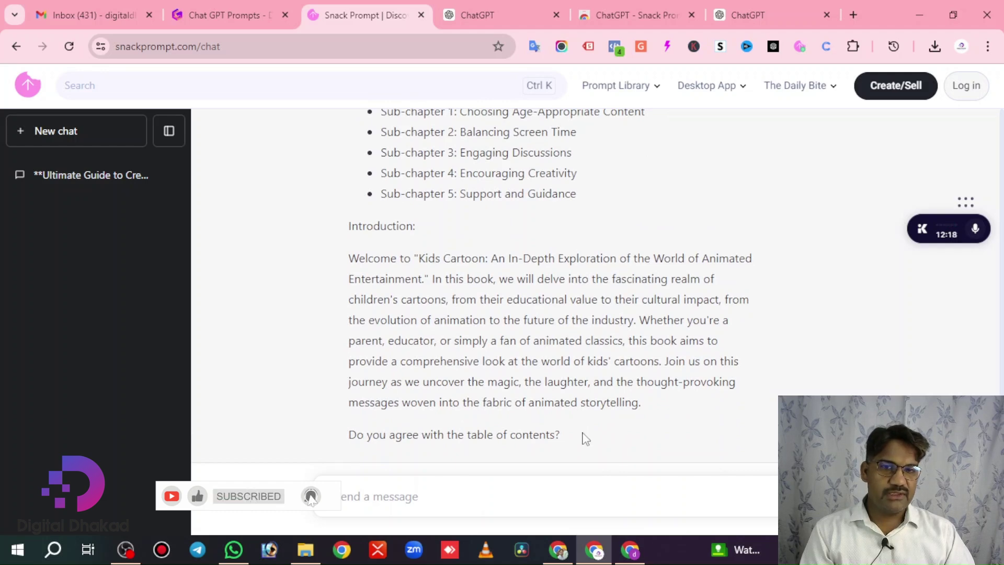
# Step: Review the generated table of contents from the start, highlighting the titles of Chapters 1 to 3 and their sub-chapters
pyautogui.scroll(5, 583, 430)
pyautogui.scroll(20, 583, 430)
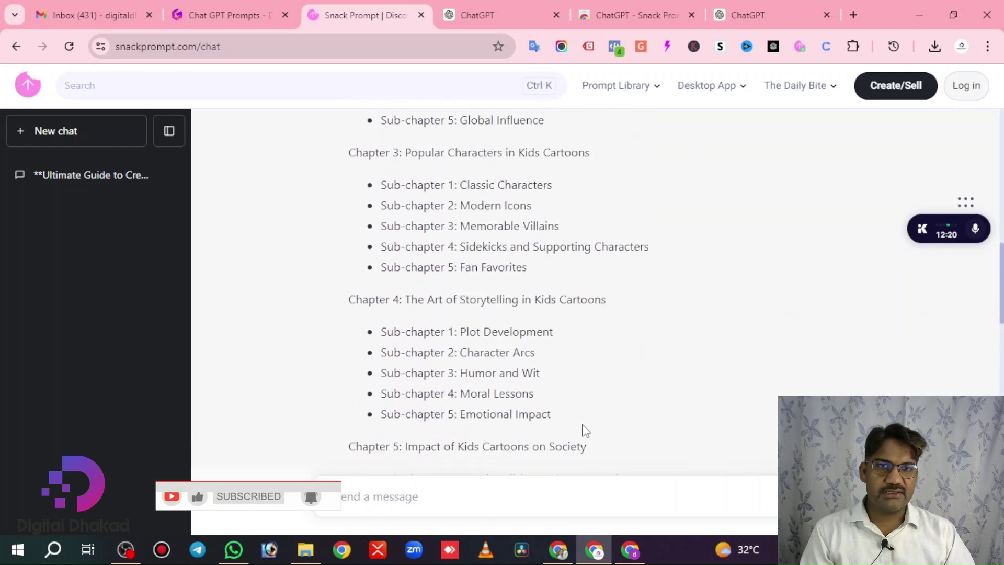
pyautogui.scroll(-1, 469, 262)
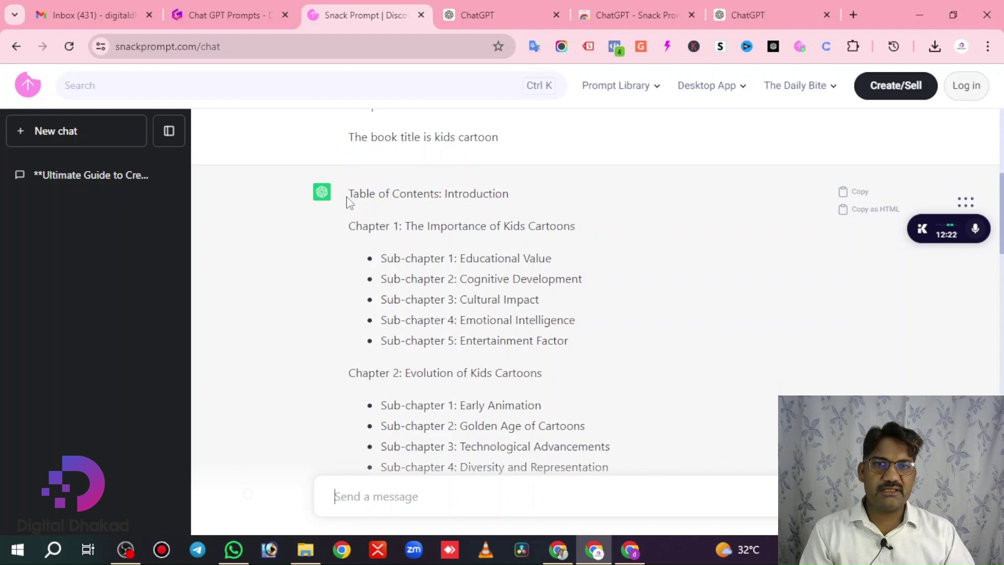
pyautogui.moveTo(351, 193); pyautogui.dragTo(569, 224)
pyautogui.click(677, 265)
pyautogui.scroll(-3, 677, 265)
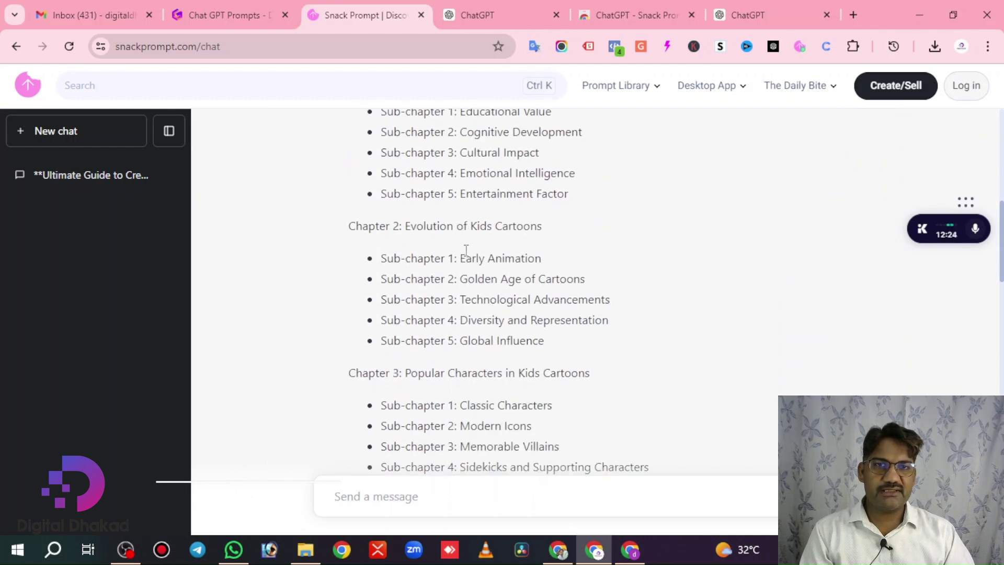
pyautogui.scroll(2, 438, 135)
pyautogui.moveTo(405, 152); pyautogui.dragTo(580, 160)
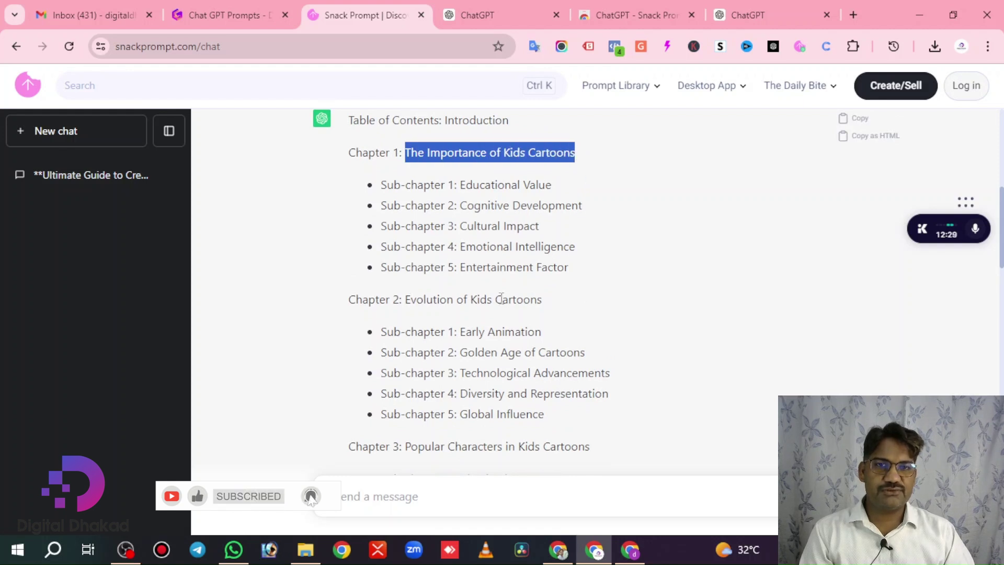
pyautogui.moveTo(407, 300); pyautogui.dragTo(581, 316)
pyautogui.scroll(-1, 590, 316)
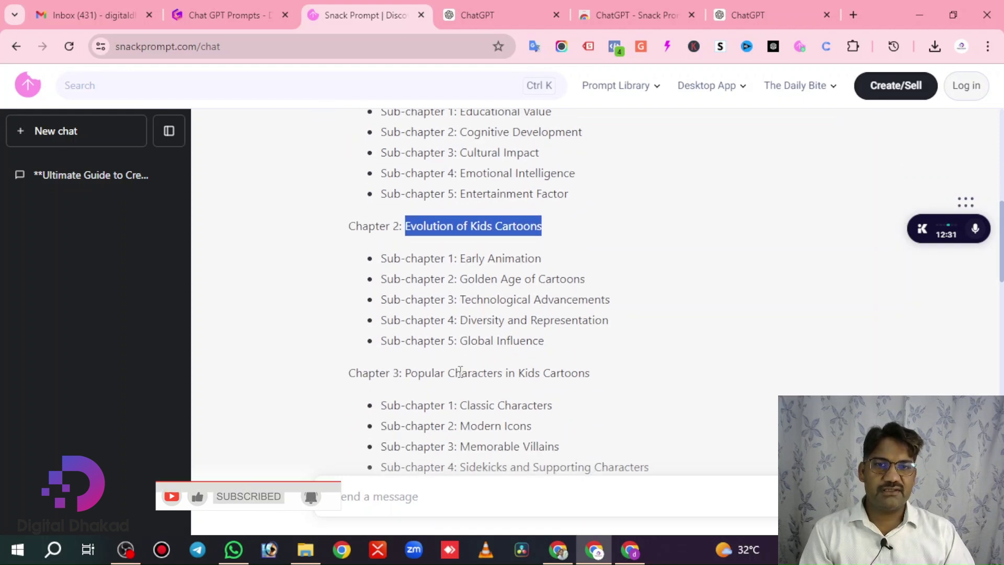
pyautogui.moveTo(411, 373); pyautogui.dragTo(556, 376)
pyautogui.scroll(-2, 564, 379)
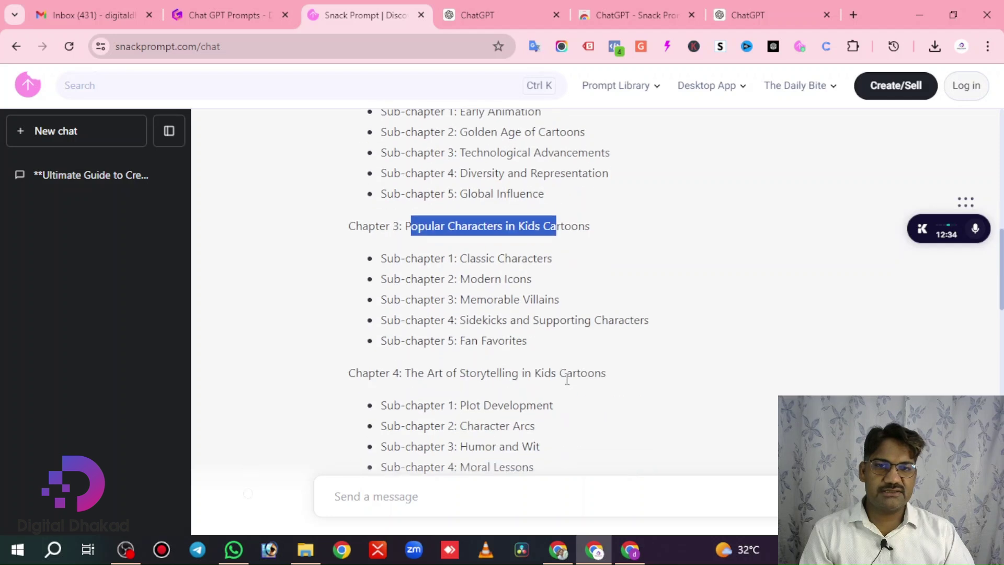
pyautogui.moveTo(504, 279); pyautogui.dragTo(554, 300)
pyautogui.scroll(-1, 562, 305)
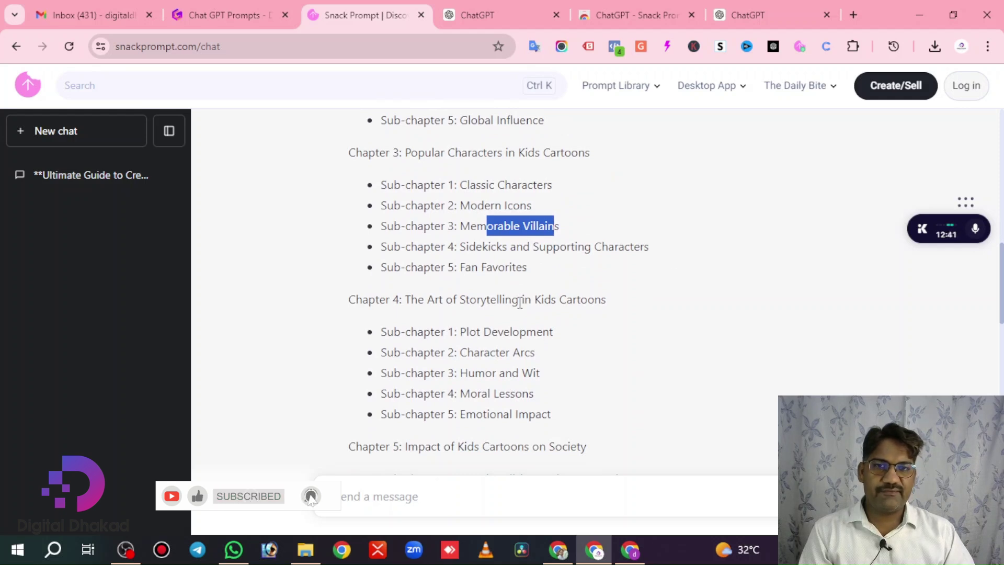
# Step: Examine the remaining table of contents from Chapter 4 to Chapter 10 and the book's introduction
pyautogui.scroll(-1, 519, 305)
pyautogui.moveTo(427, 226); pyautogui.dragTo(590, 226)
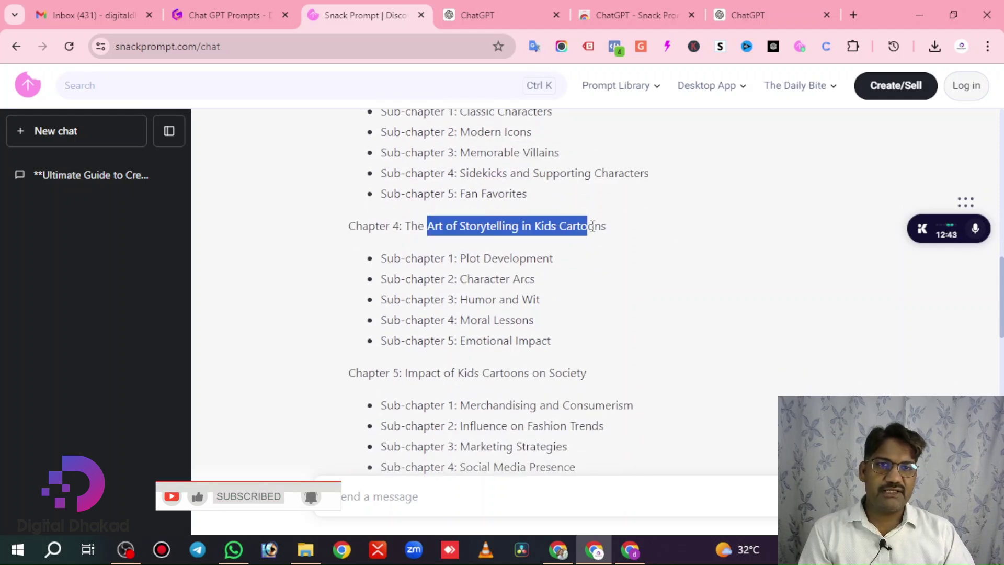
pyautogui.scroll(-2, 542, 293)
pyautogui.moveTo(405, 227); pyautogui.dragTo(507, 261)
pyautogui.scroll(-2, 512, 266)
pyautogui.scroll(-2, 512, 266)
pyautogui.scroll(-2, 533, 236)
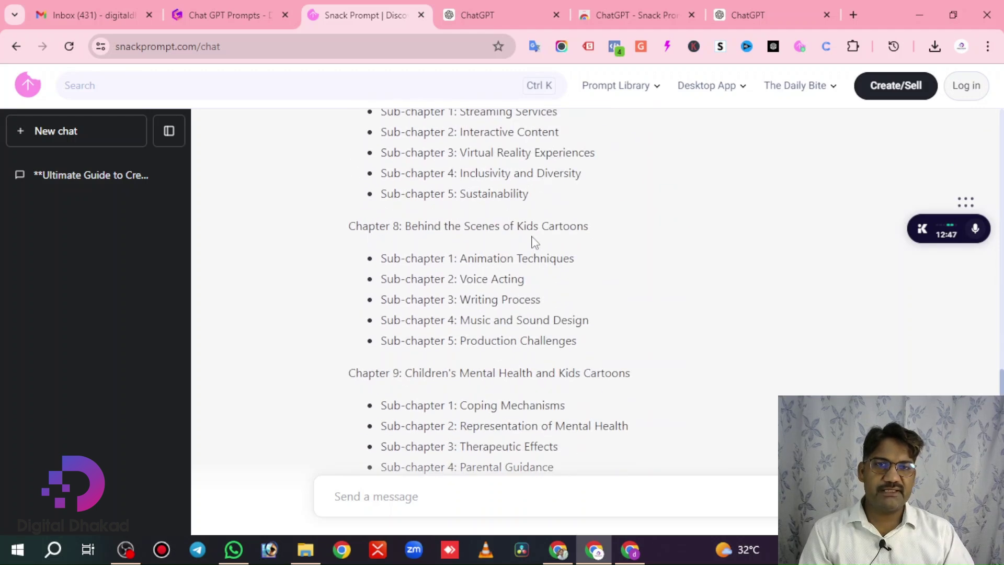
pyautogui.scroll(-3, 529, 302)
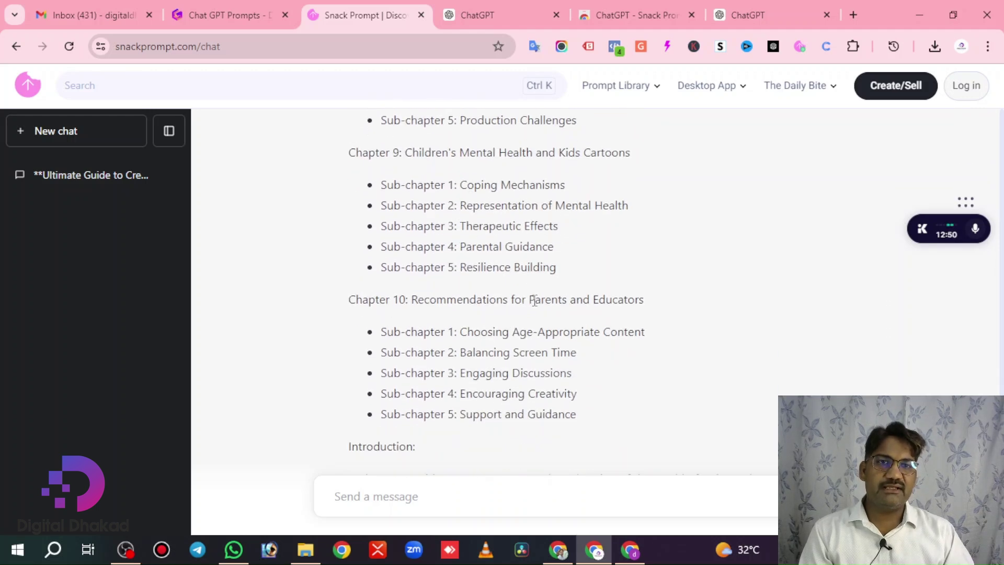
pyautogui.scroll(-3, 588, 319)
pyautogui.scroll(-2, 542, 319)
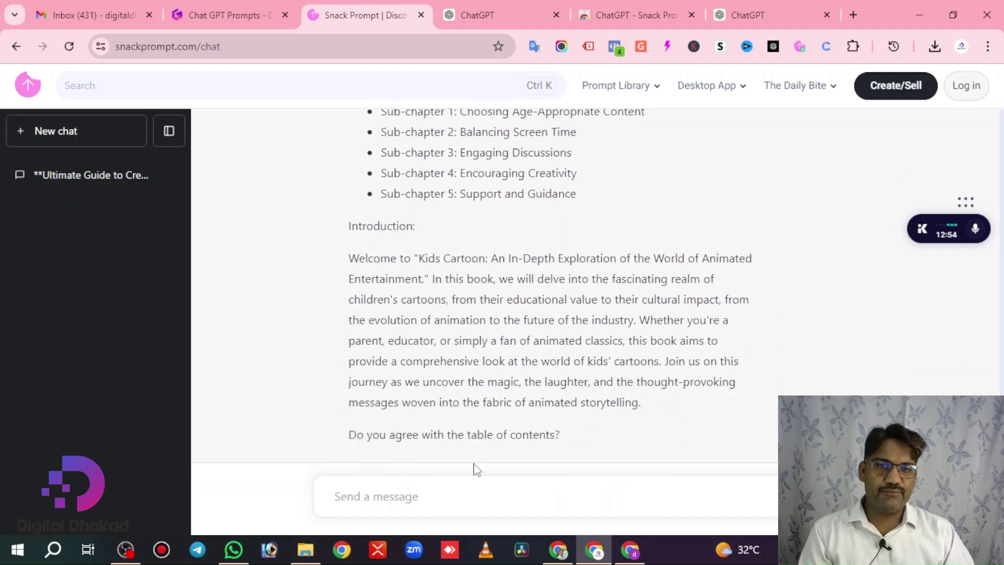
# Step: Reply "yes" in the chat to agree with the table of contents
pyautogui.click(393, 498)
pyautogui.write('yes')
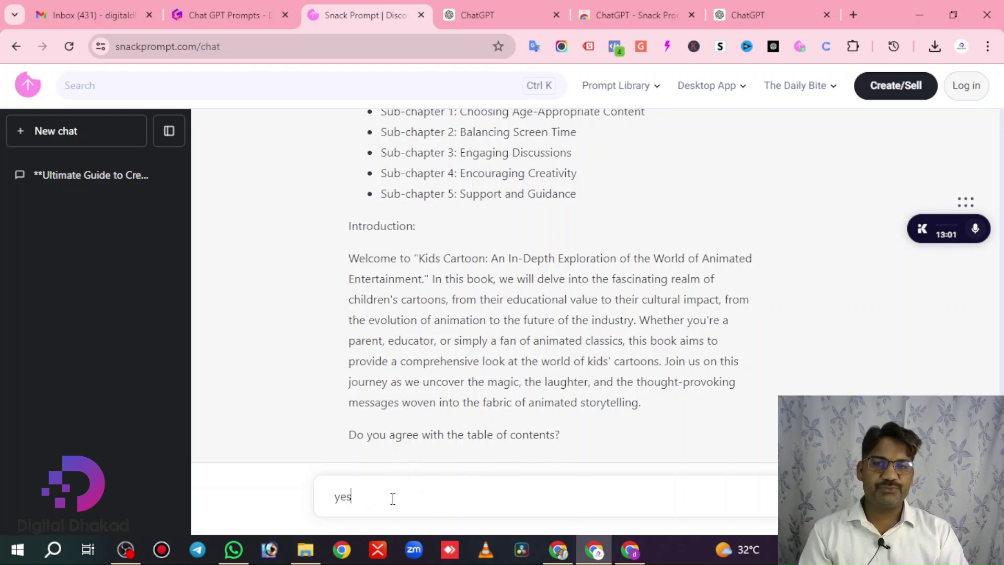
pyautogui.press('Return')
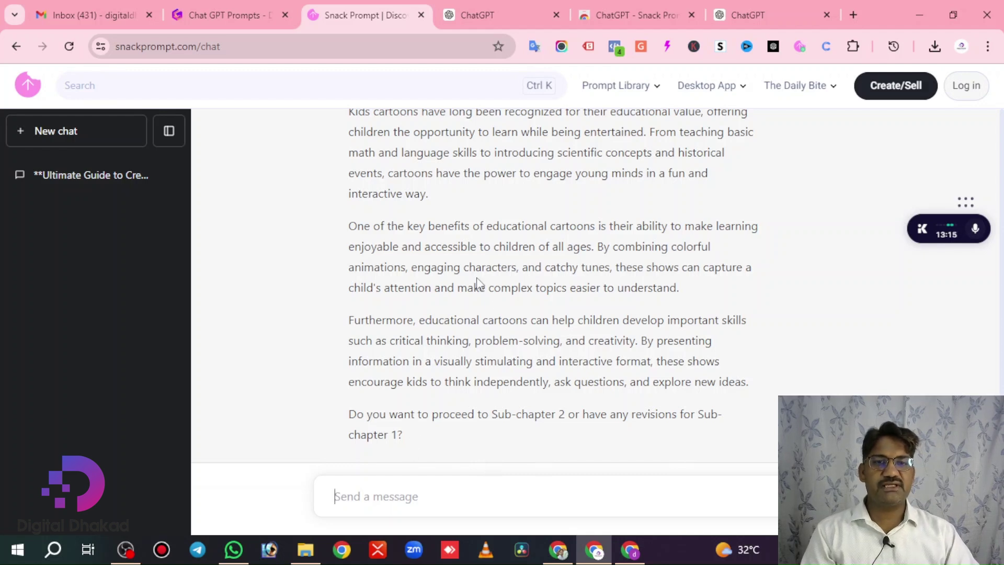
# Step: Read the generated text of Sub-chapter 1 and the follow-up question about proceeding to Sub-chapter 2
pyautogui.scroll(1, 471, 305)
pyautogui.scroll(2, 455, 313)
pyautogui.scroll(-2, 427, 228)
pyautogui.moveTo(349, 184); pyautogui.dragTo(753, 456)
pyautogui.scroll(-1, 709, 441)
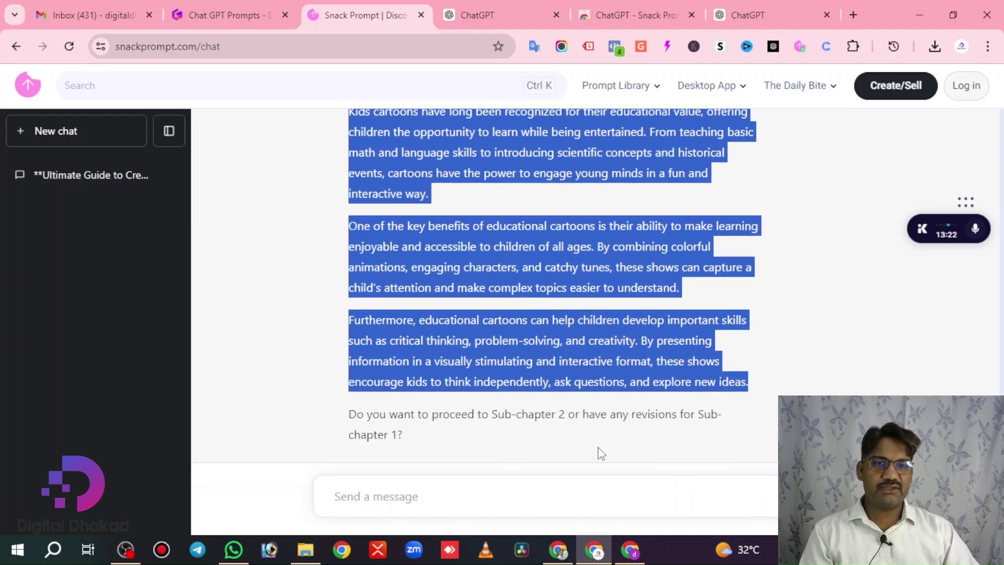
pyautogui.click(403, 499)
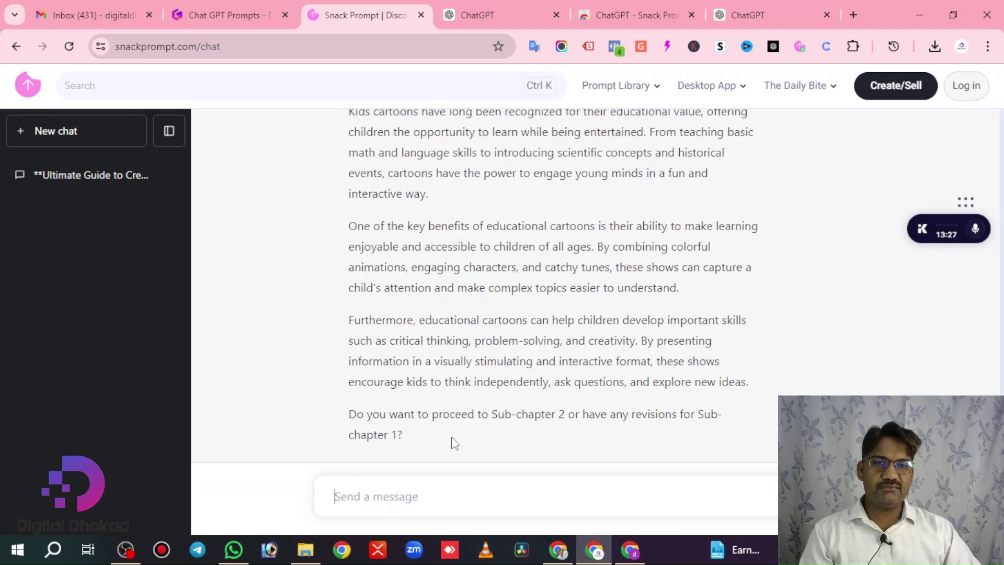
pyautogui.moveTo(349, 414); pyautogui.dragTo(538, 418)
pyautogui.click(671, 445)
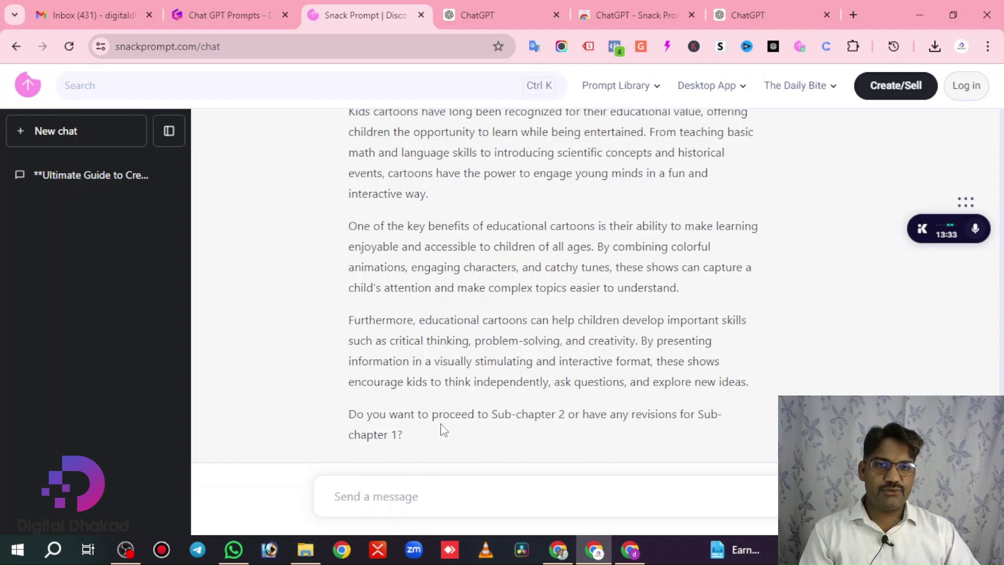
# Step: Reply "yes" to each of the three follow-up questions to generate Sub-chapters 2, 3 and 4
pyautogui.write('yes')
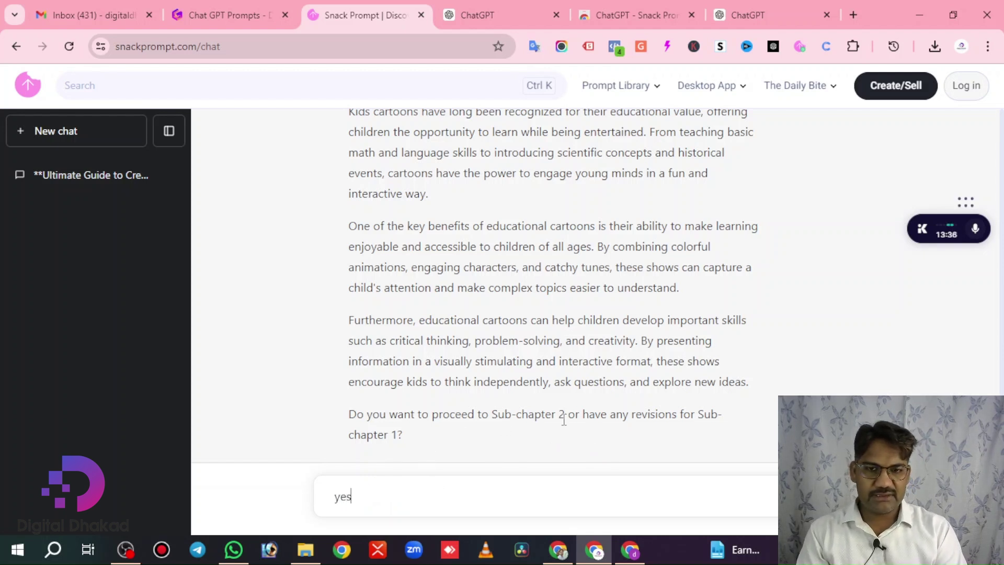
pyautogui.press('Return')
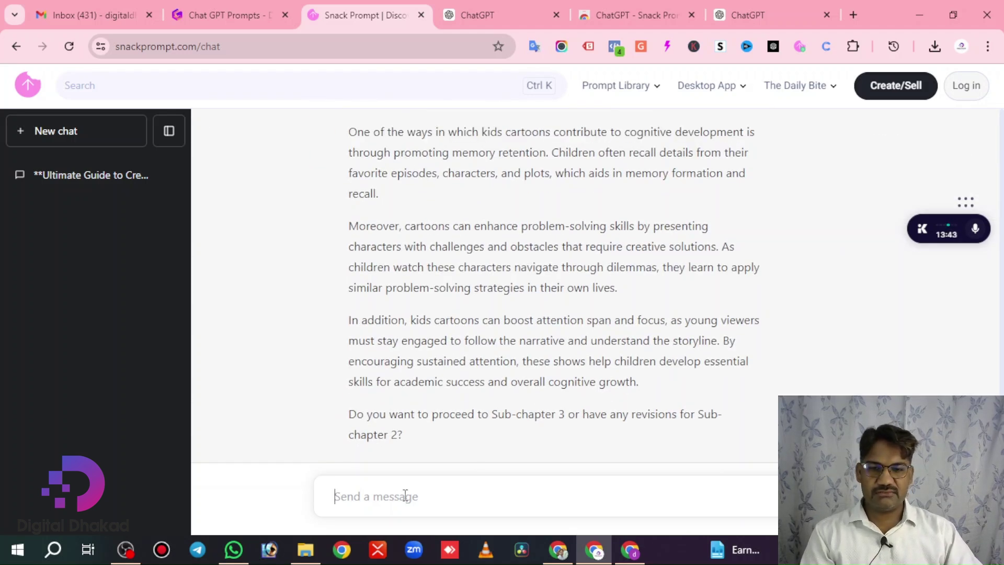
pyautogui.write('yes')
pyautogui.press('Return')
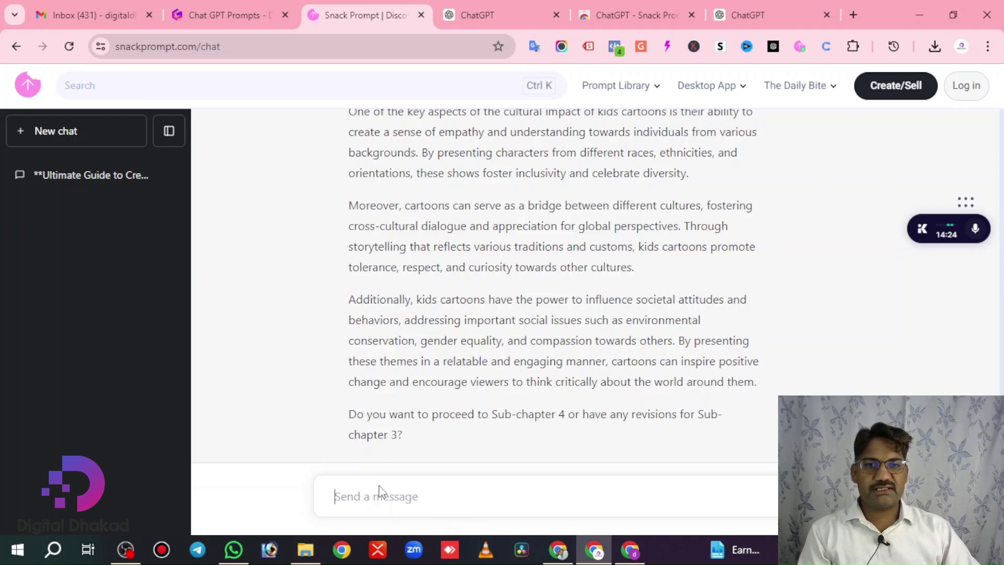
pyautogui.write('ye')
pyautogui.press('BackSpace')
pyautogui.press('BackSpace')
pyautogui.write('yes')
pyautogui.press('Return')
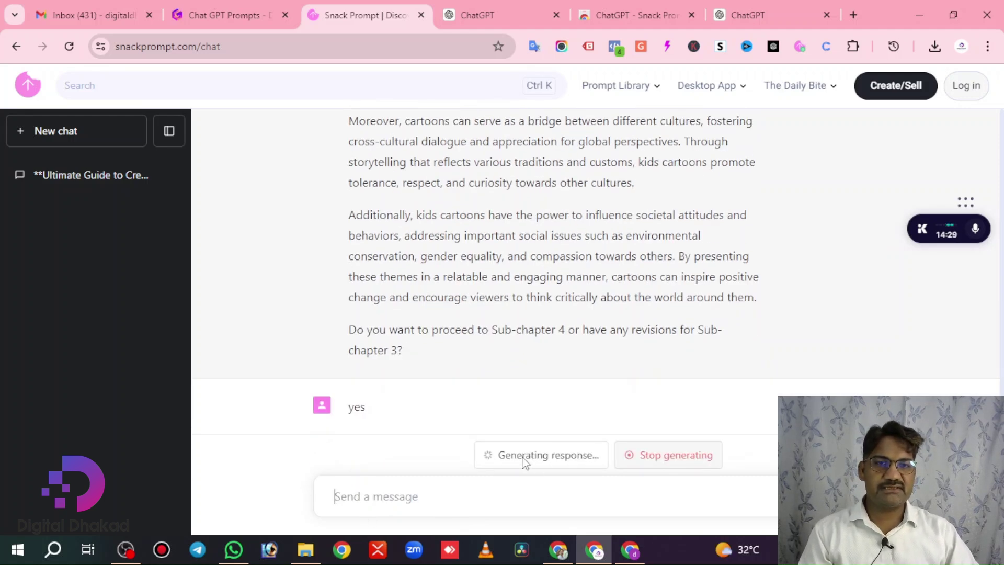
# Step: Review the conversation from the Sub-chapter 4 response back to the original book-writing prompt at its start
pyautogui.scroll(3, 498, 293)
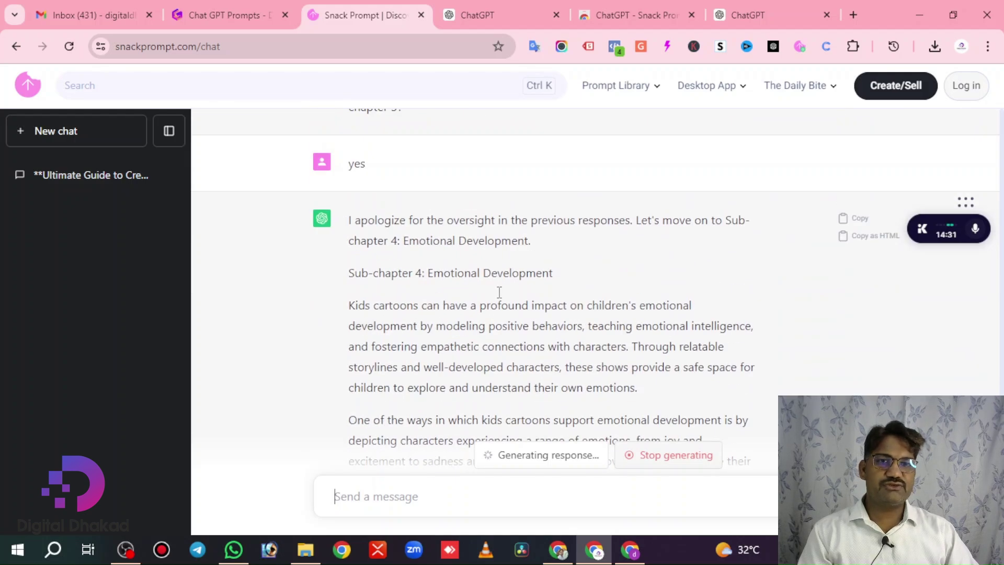
pyautogui.scroll(4, 498, 293)
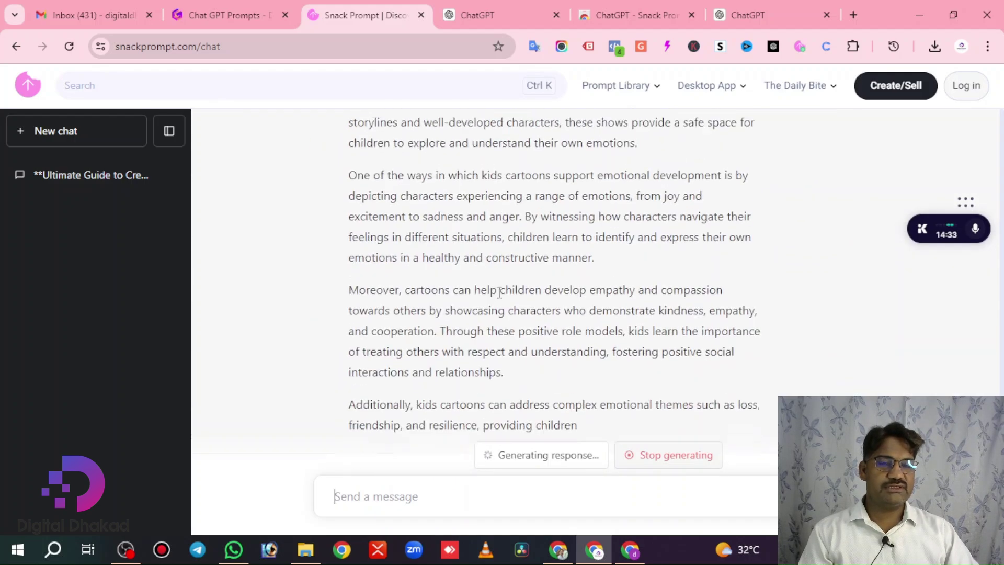
pyautogui.scroll(8, 499, 294)
pyautogui.scroll(8, 499, 293)
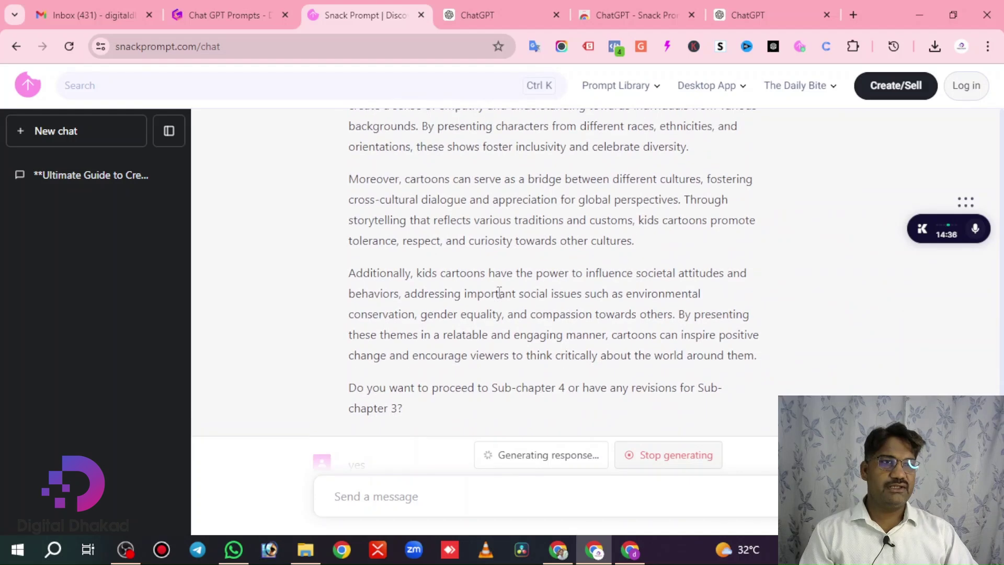
pyautogui.scroll(15, 595, 293)
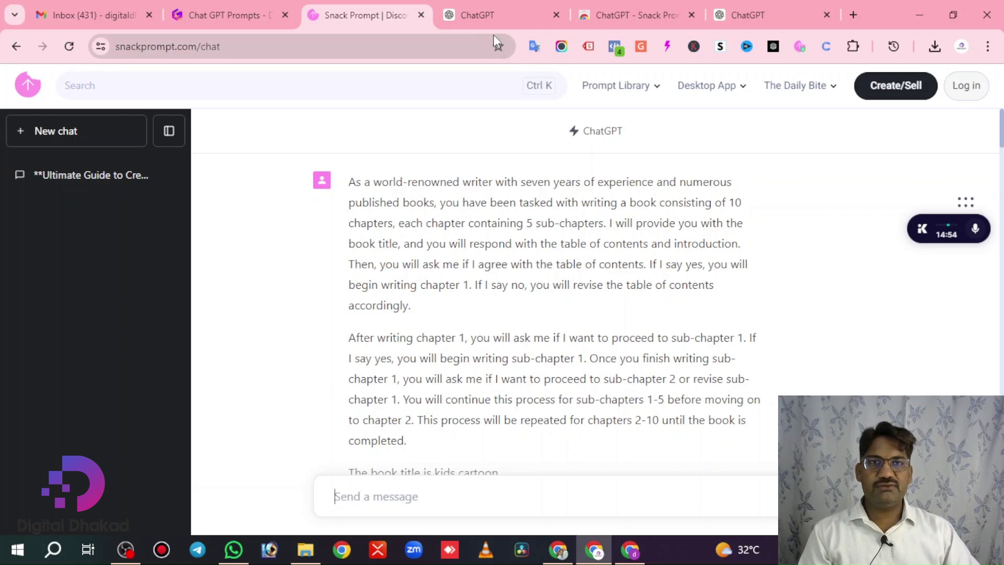
pyautogui.moveTo(1001, 138)
pyautogui.mouseDown()
pyautogui.moveTo(1001, 160)
pyautogui.moveTo(1001, 127)
pyautogui.mouseUp()
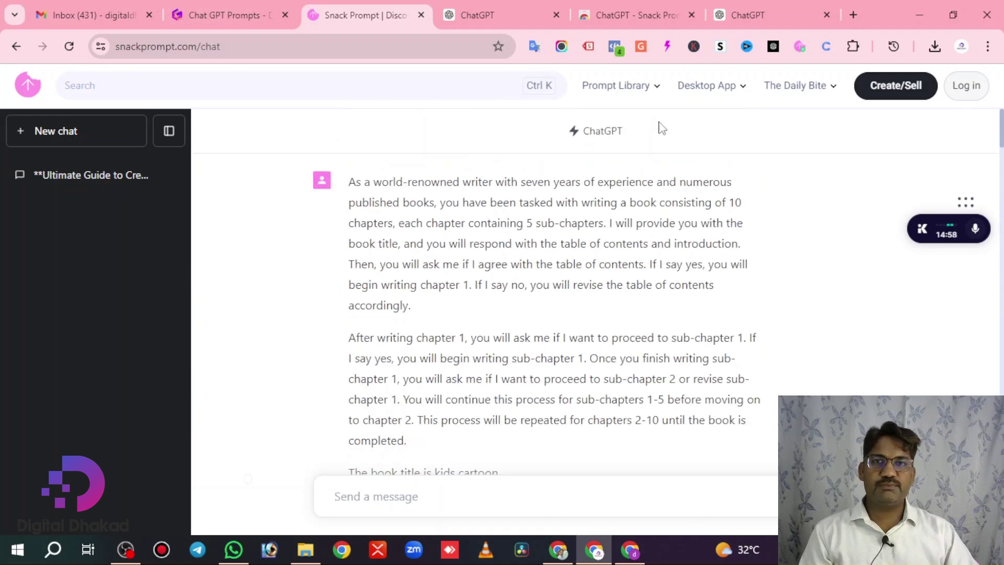
# Step: Leave the chat, return to the book prompt's page, and open the Movies topic from the site search's topic list
pyautogui.click(233, 15)
pyautogui.click(368, 6)
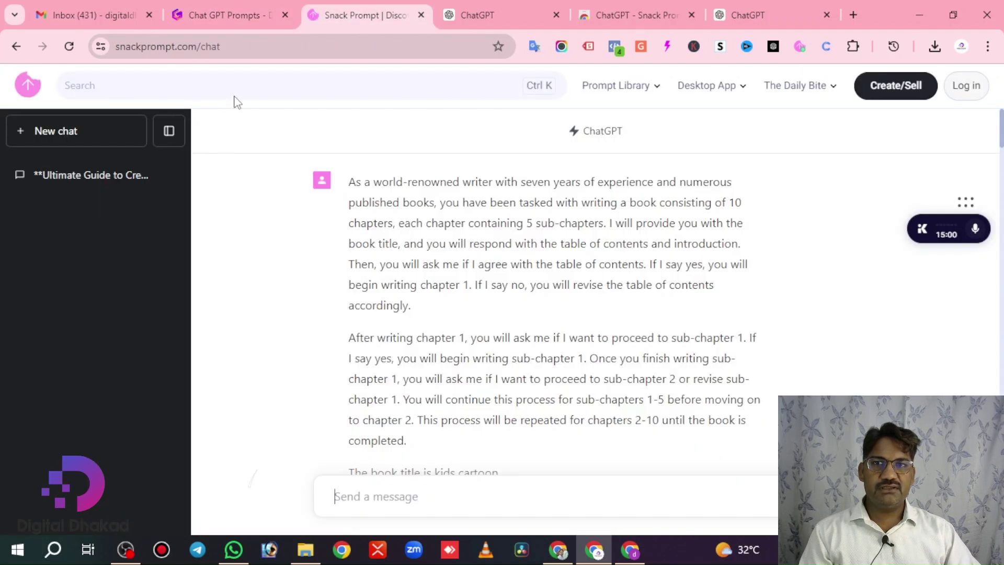
pyautogui.click(16, 46)
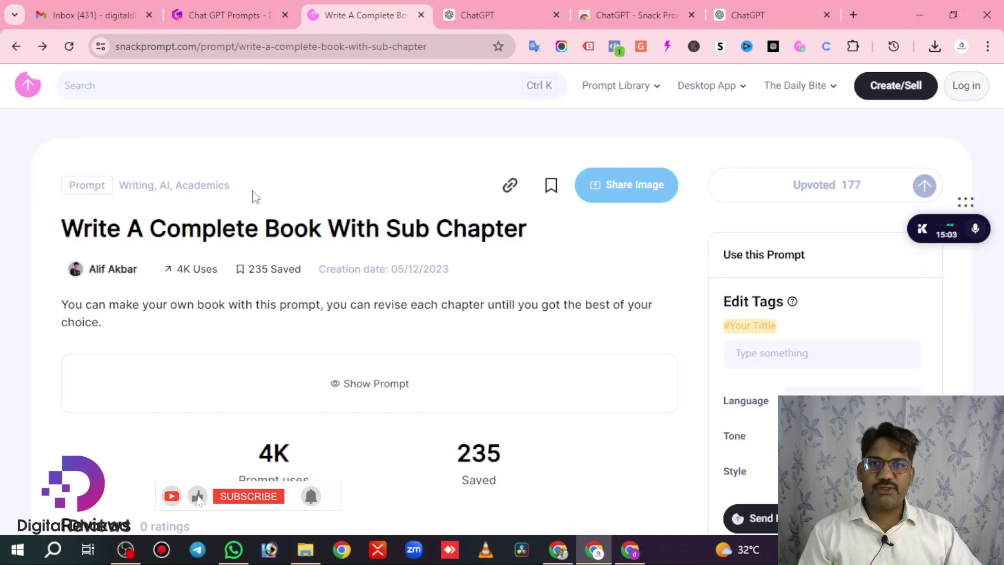
pyautogui.click(114, 88)
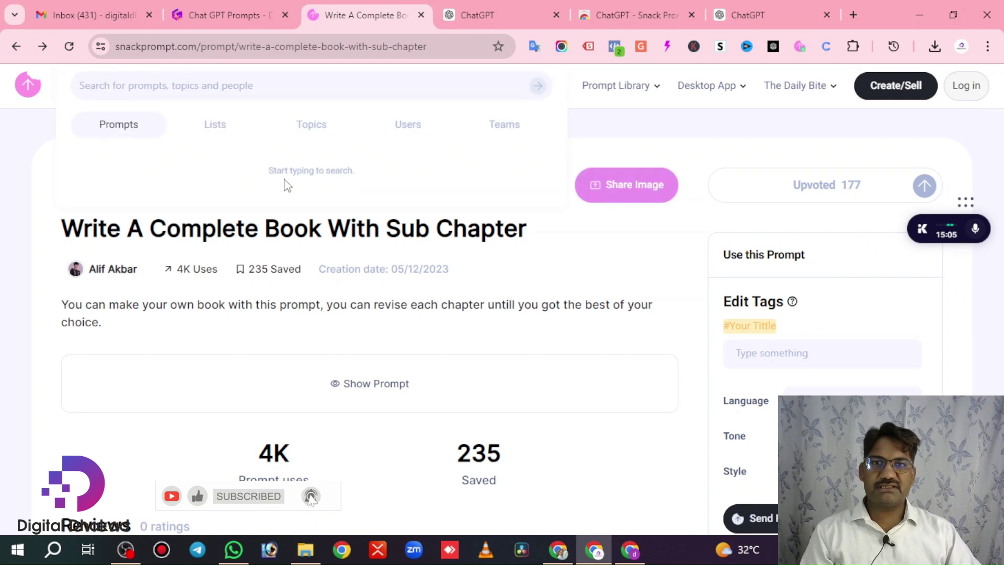
pyautogui.click(313, 128)
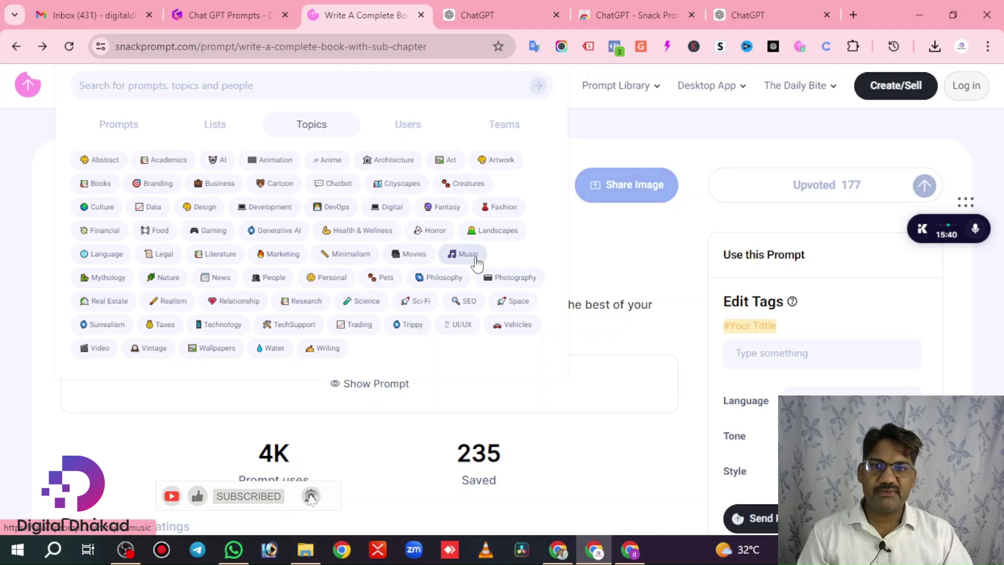
pyautogui.click(413, 254)
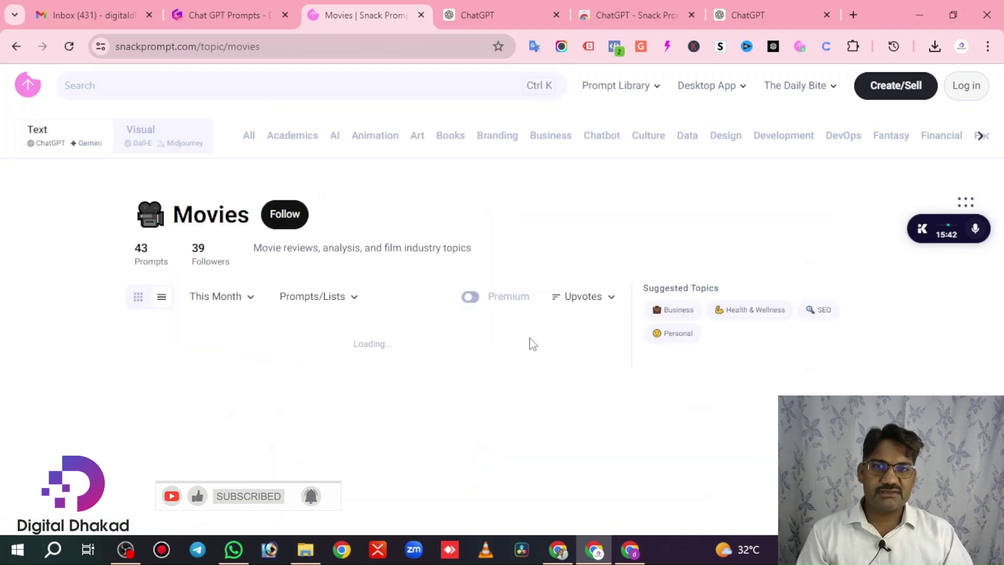
# Step: Look through the Movies topic's recent and best all-time prompts and lists down to the end of the loaded entries
pyautogui.scroll(-3, 285, 376)
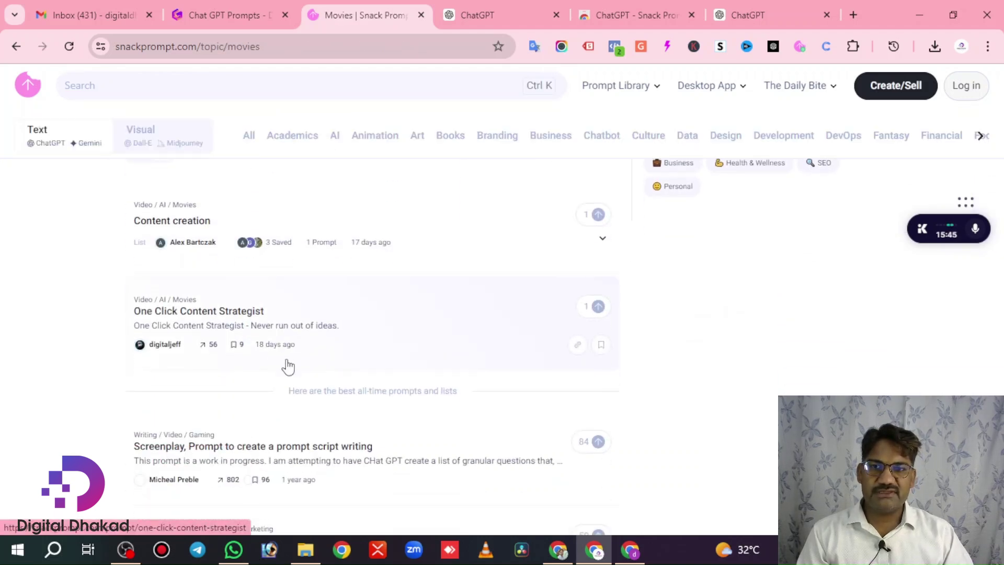
pyautogui.scroll(-3, 322, 340)
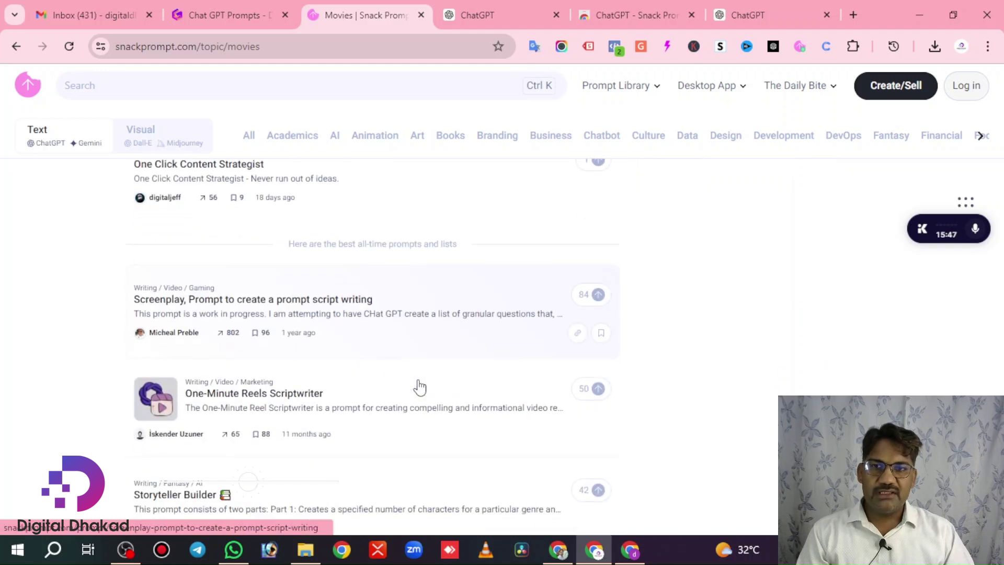
pyautogui.scroll(-3, 372, 316)
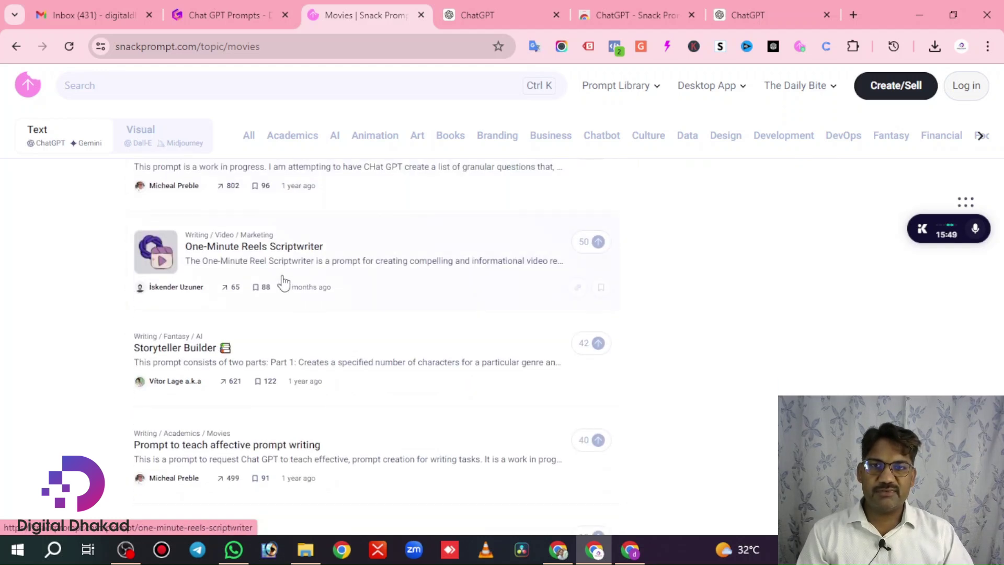
pyautogui.scroll(-5, 335, 278)
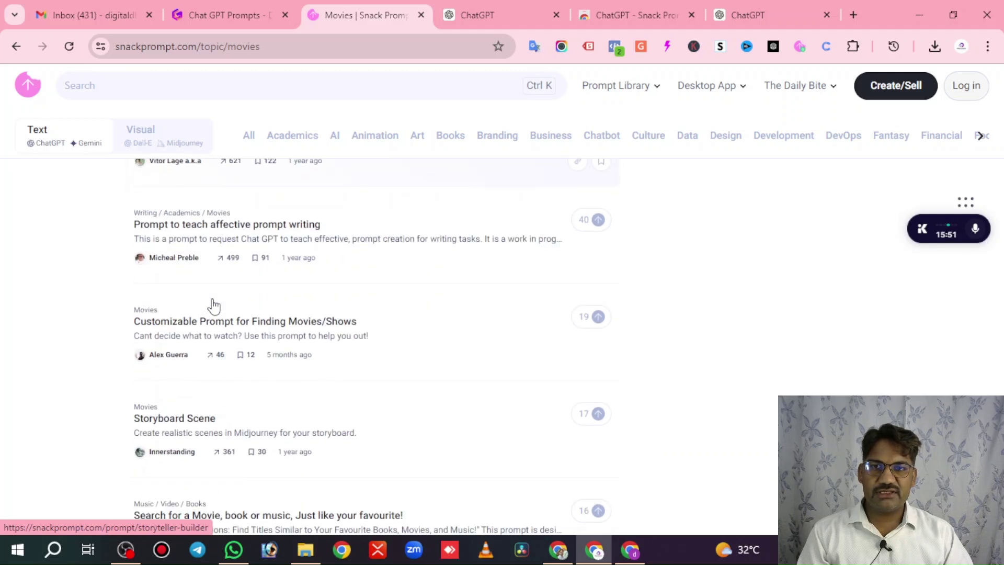
pyautogui.scroll(-3, 282, 255)
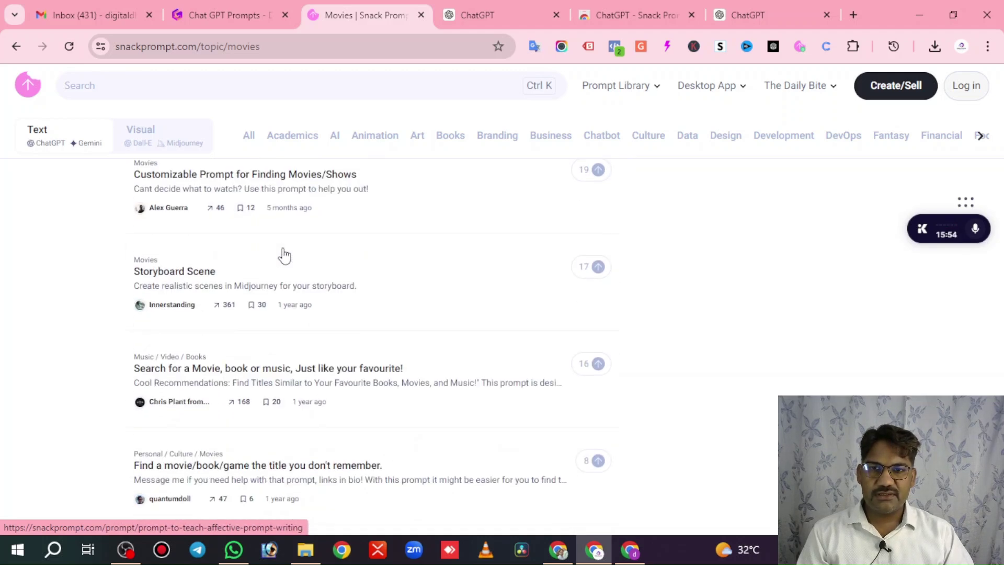
pyautogui.scroll(-2, 282, 255)
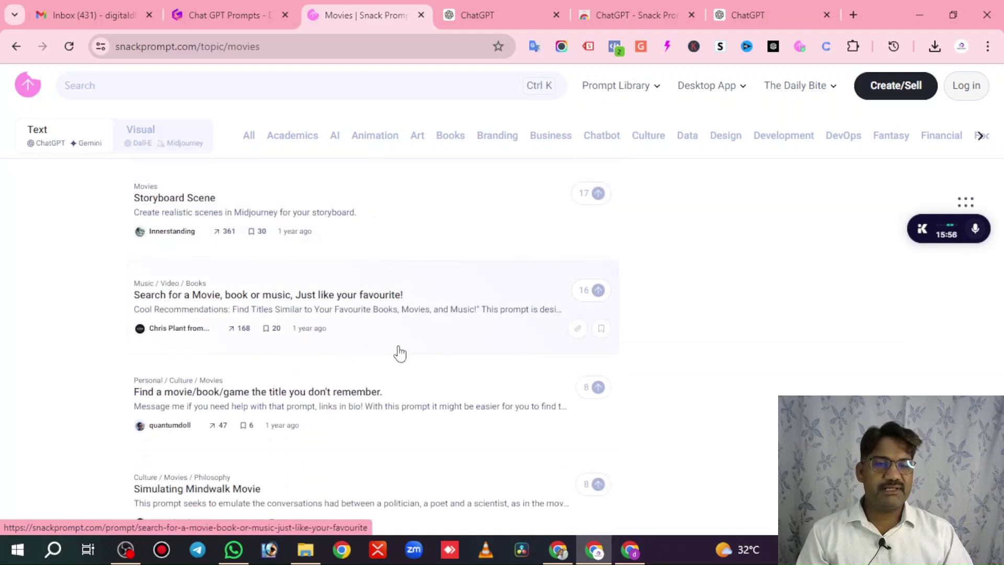
pyautogui.scroll(-3, 431, 314)
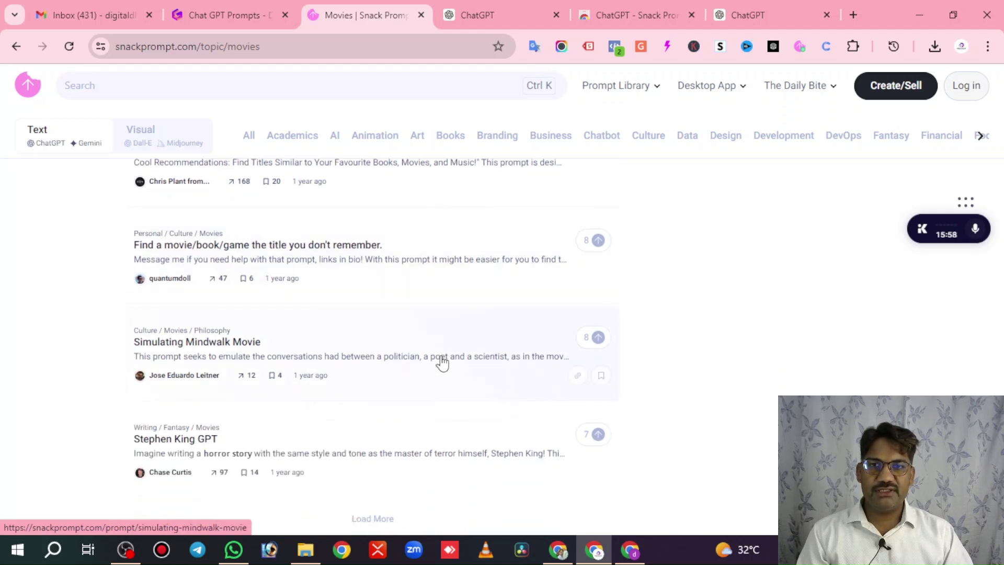